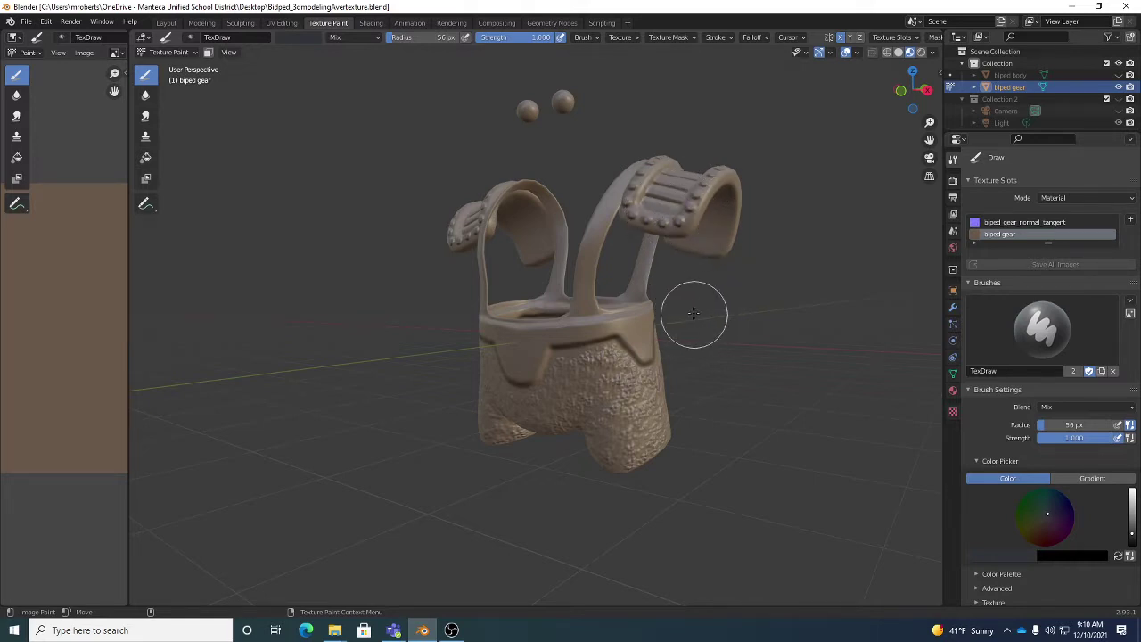
# Show the biped body to view it together with the gear, and hide it again.
pyautogui.moveTo(612, 232); pyautogui.dragTo(626, 269, button='middle')
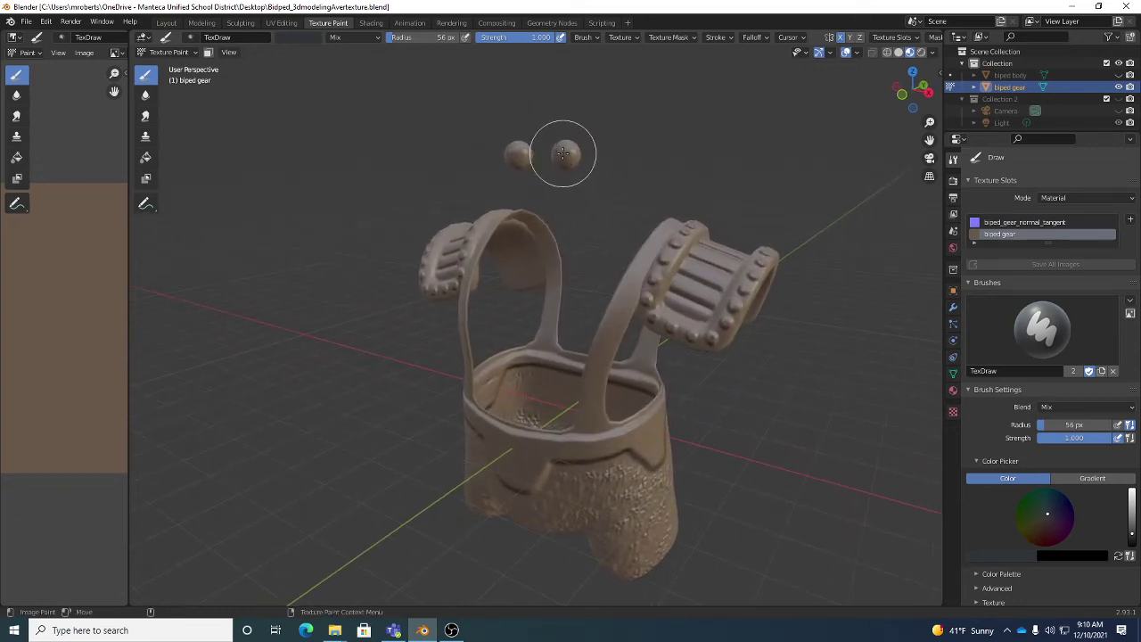
pyautogui.moveTo(576, 163)
pyautogui.mouseDown(button='middle')
pyautogui.moveTo(571, 216)
pyautogui.moveTo(618, 226)
pyautogui.mouseUp(button='middle')
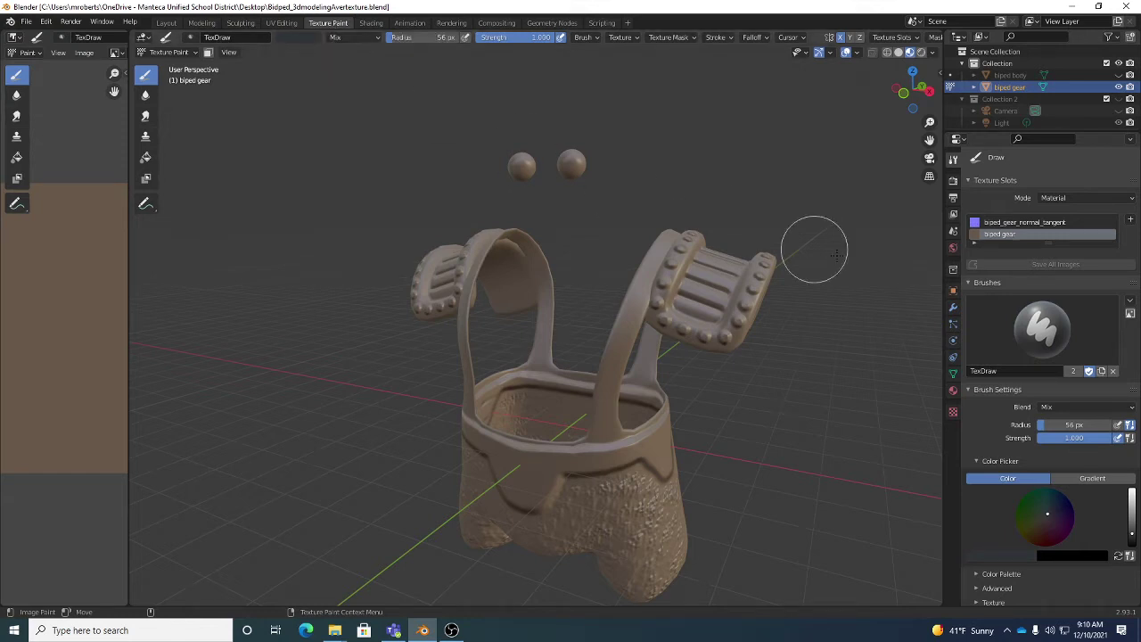
pyautogui.click(1011, 87)
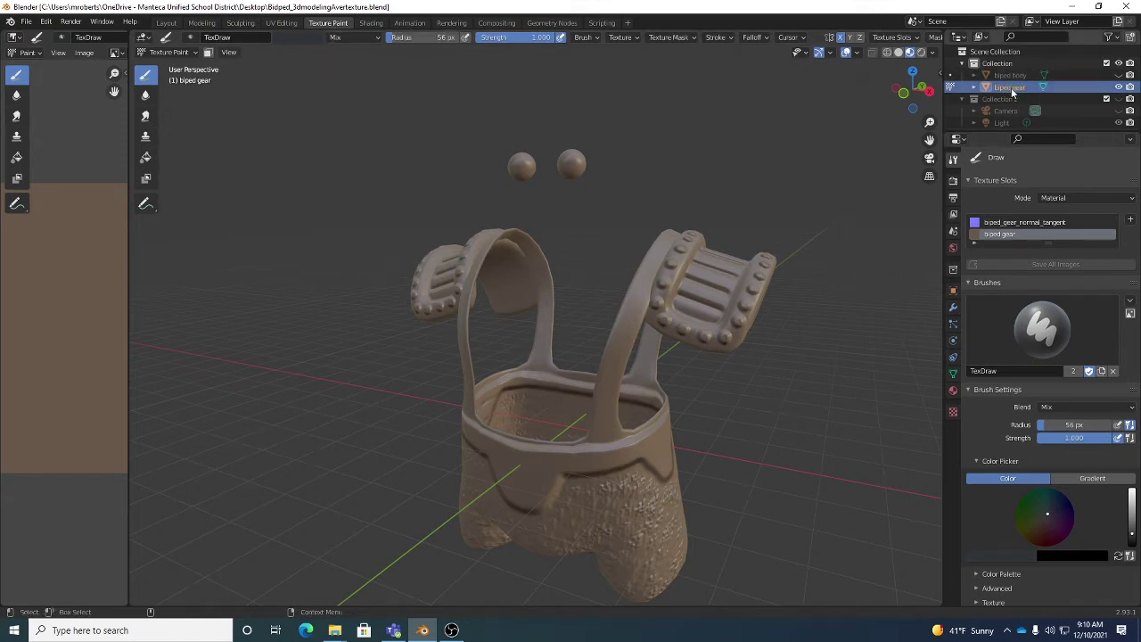
pyautogui.click(1120, 76)
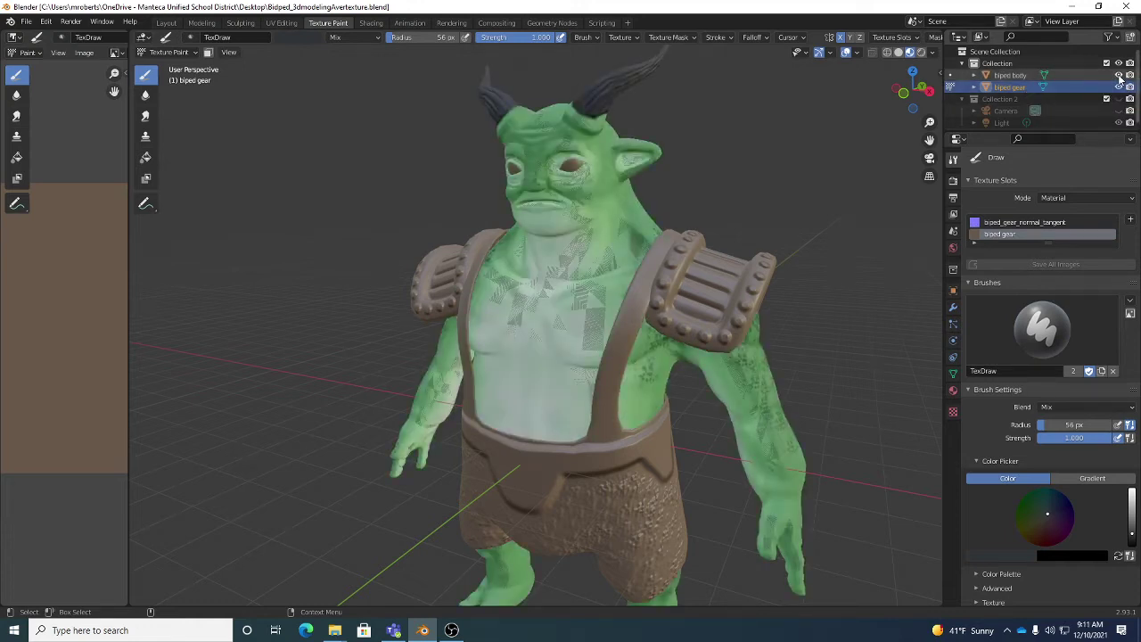
pyautogui.click(1119, 76)
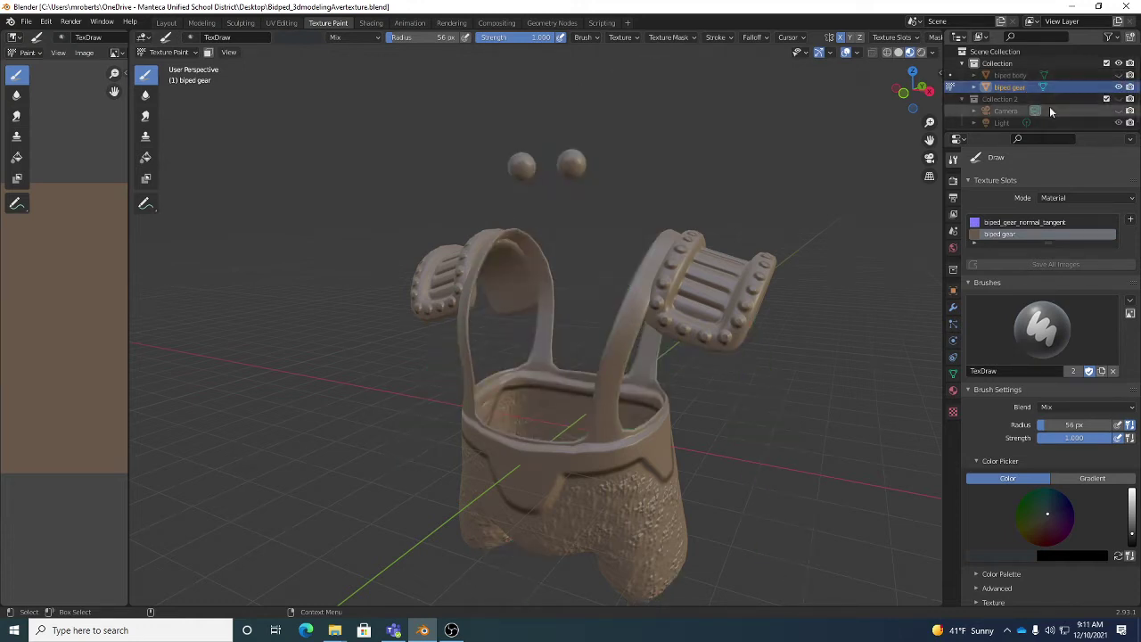
pyautogui.moveTo(624, 331); pyautogui.dragTo(622, 313, button='middle')
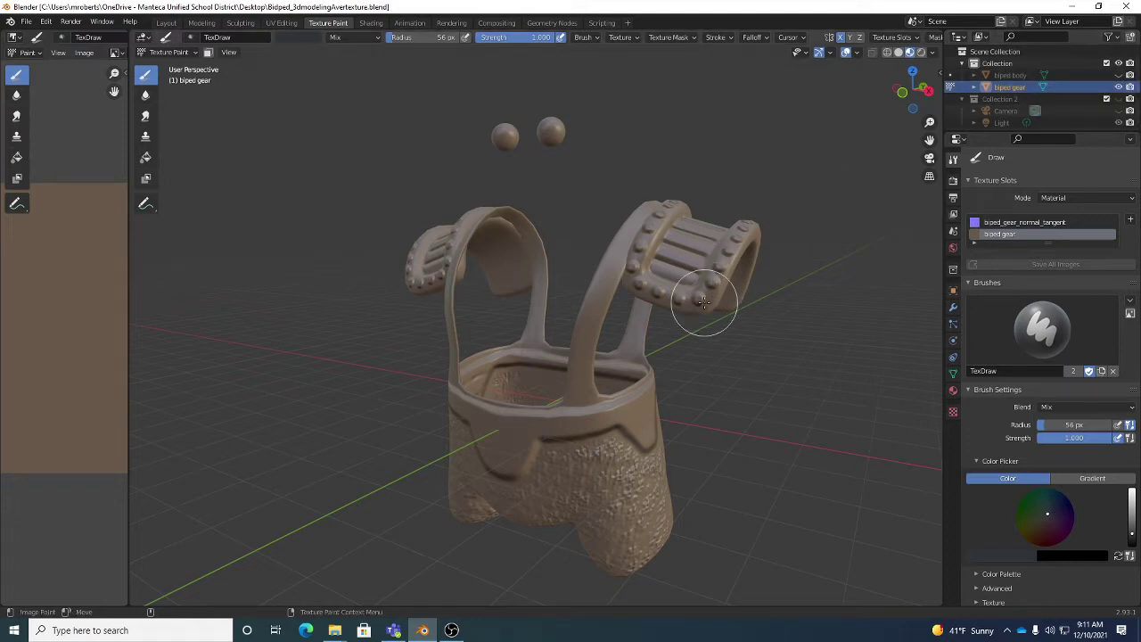
pyautogui.moveTo(726, 300); pyautogui.dragTo(700, 286, button='middle')
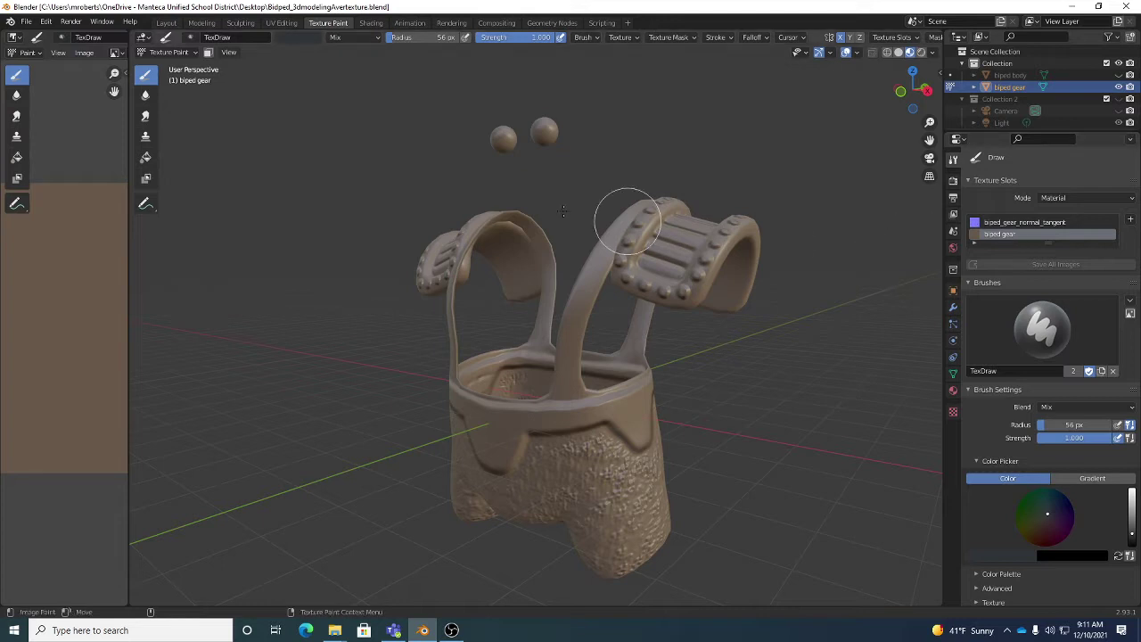
pyautogui.click(84, 52)
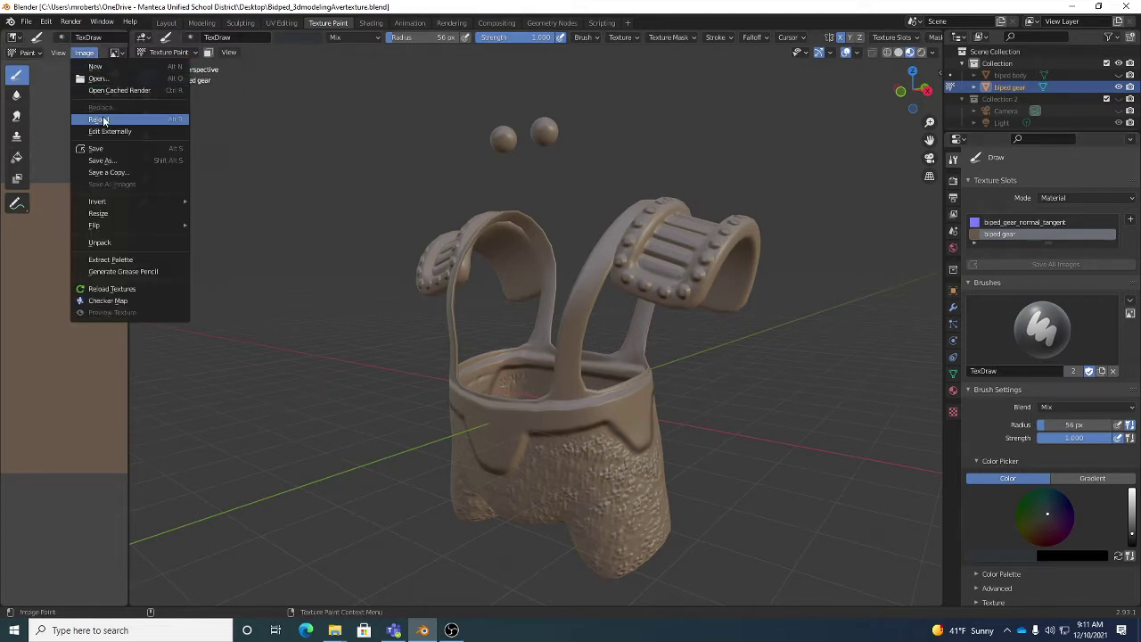
pyautogui.click(26, 21)
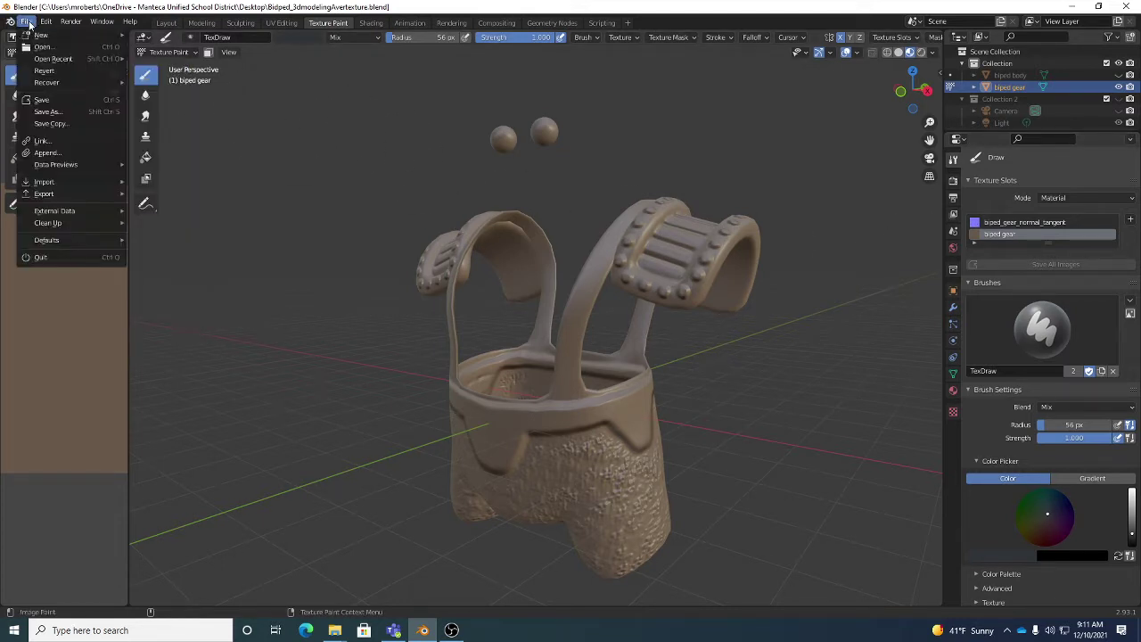
pyautogui.moveTo(40, 209)
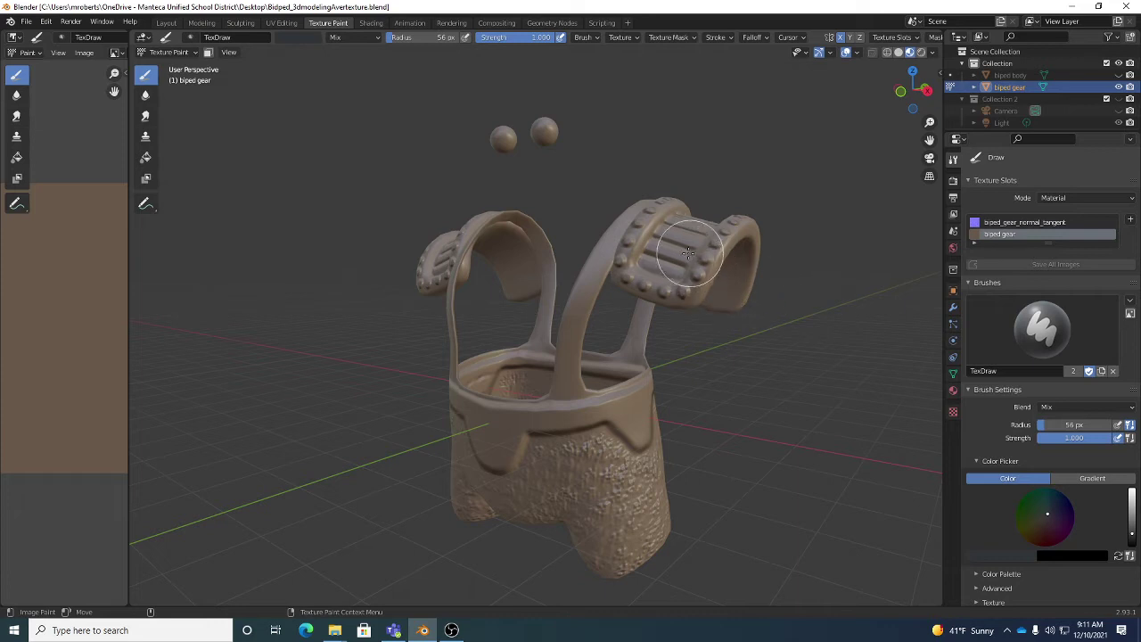
pyautogui.moveTo(688, 253)
pyautogui.mouseDown()
pyautogui.moveTo(674, 287)
pyautogui.moveTo(671, 268)
pyautogui.moveTo(700, 267)
pyautogui.moveTo(766, 297)
pyautogui.mouseUp()
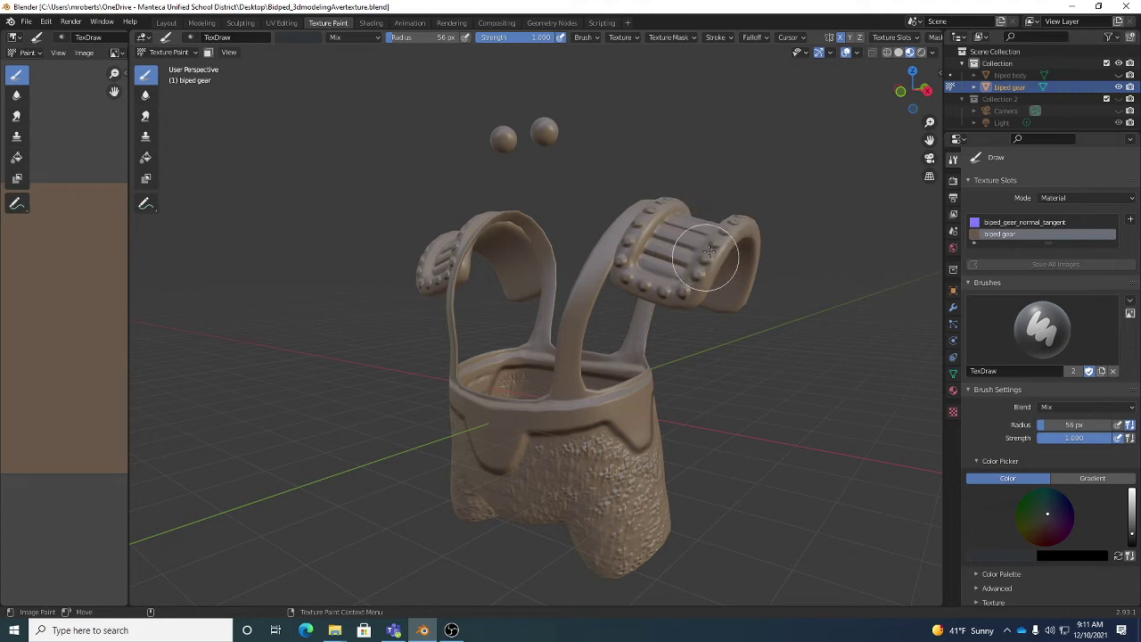
pyautogui.moveTo(706, 254)
pyautogui.mouseDown()
pyautogui.moveTo(713, 245)
pyautogui.moveTo(720, 262)
pyautogui.mouseUp()
pyautogui.moveTo(706, 254)
pyautogui.mouseDown(button='middle')
pyautogui.moveTo(752, 276)
pyautogui.moveTo(700, 269)
pyautogui.mouseUp(button='middle')
pyautogui.scroll(2, 698, 268)
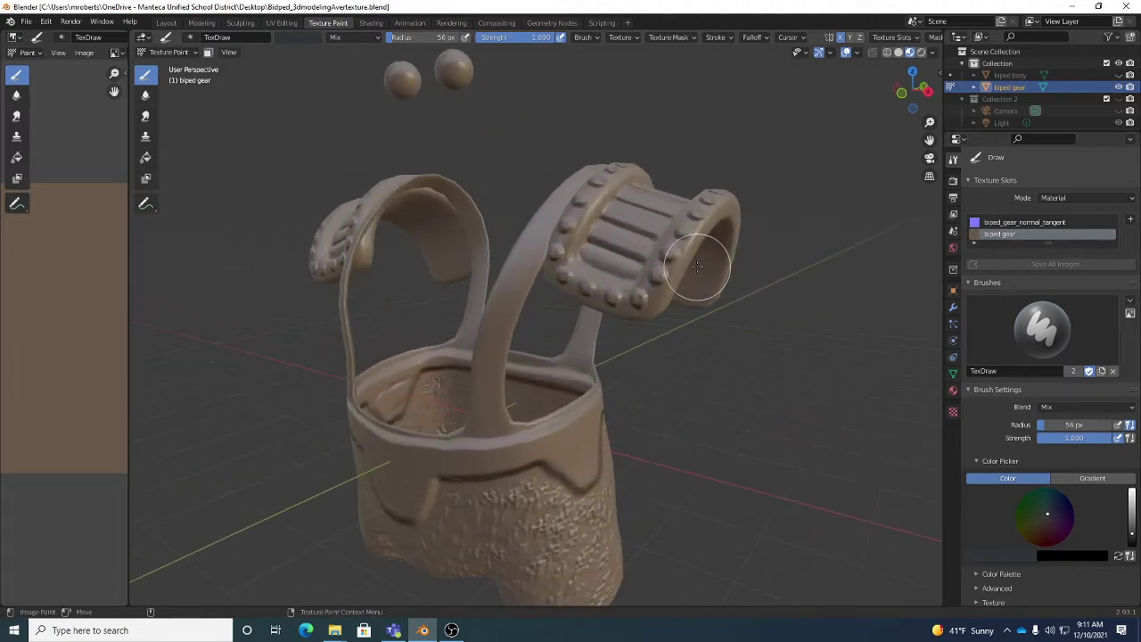
pyautogui.moveTo(696, 266)
pyautogui.mouseDown(button='middle')
pyautogui.moveTo(703, 294)
pyautogui.moveTo(628, 293)
pyautogui.mouseUp(button='middle')
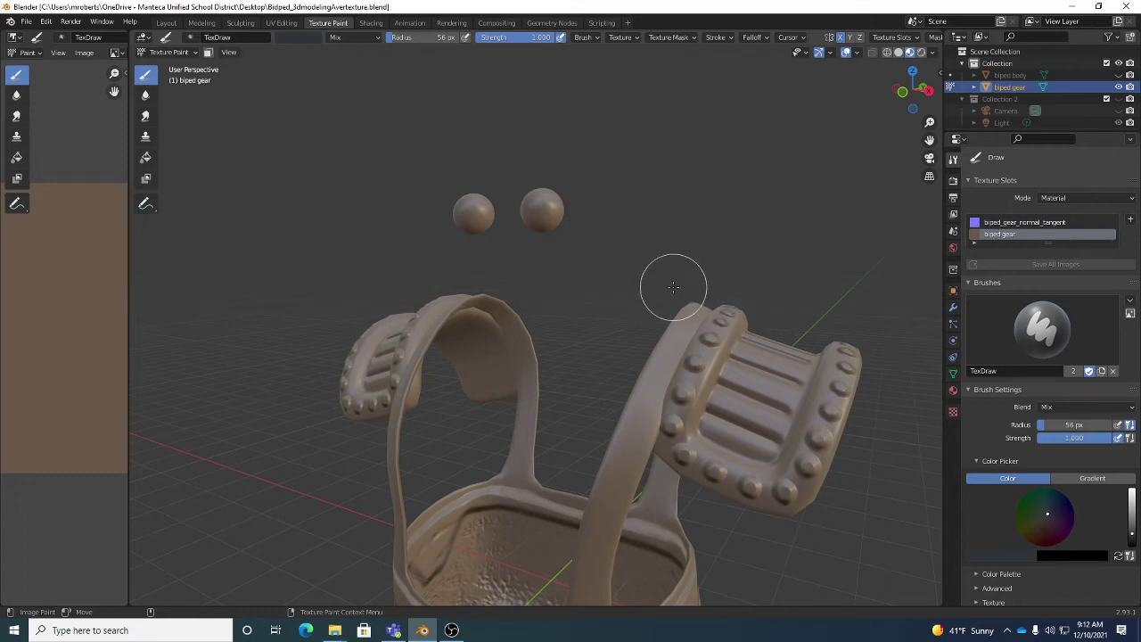
# Switch the biped gear to Edit Mode, choose a face on the nearer eyeball and select its linked faces.
pyautogui.press('Tab')
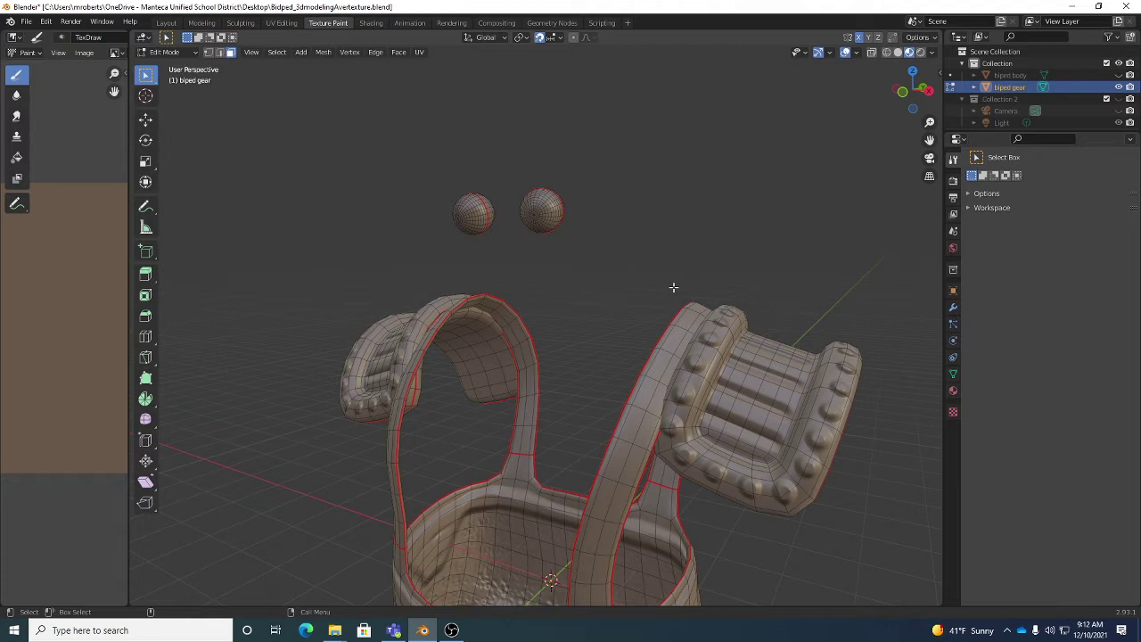
pyautogui.click(183, 54)
pyautogui.moveTo(573, 235); pyautogui.dragTo(390, 183, button='middle')
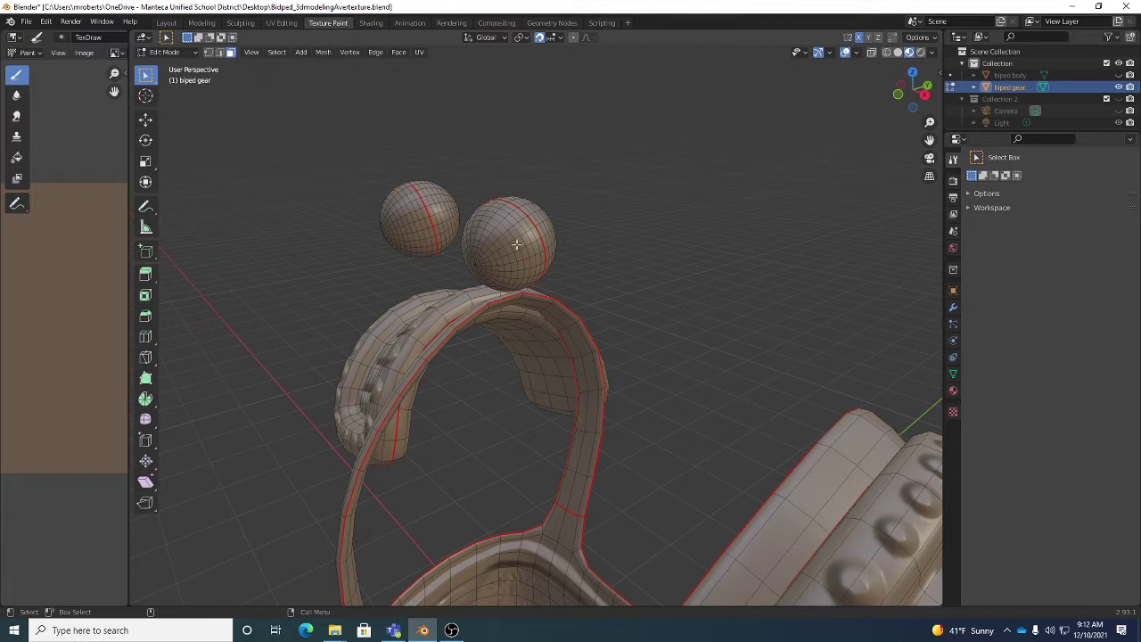
pyautogui.moveTo(523, 246); pyautogui.dragTo(496, 260, button='middle')
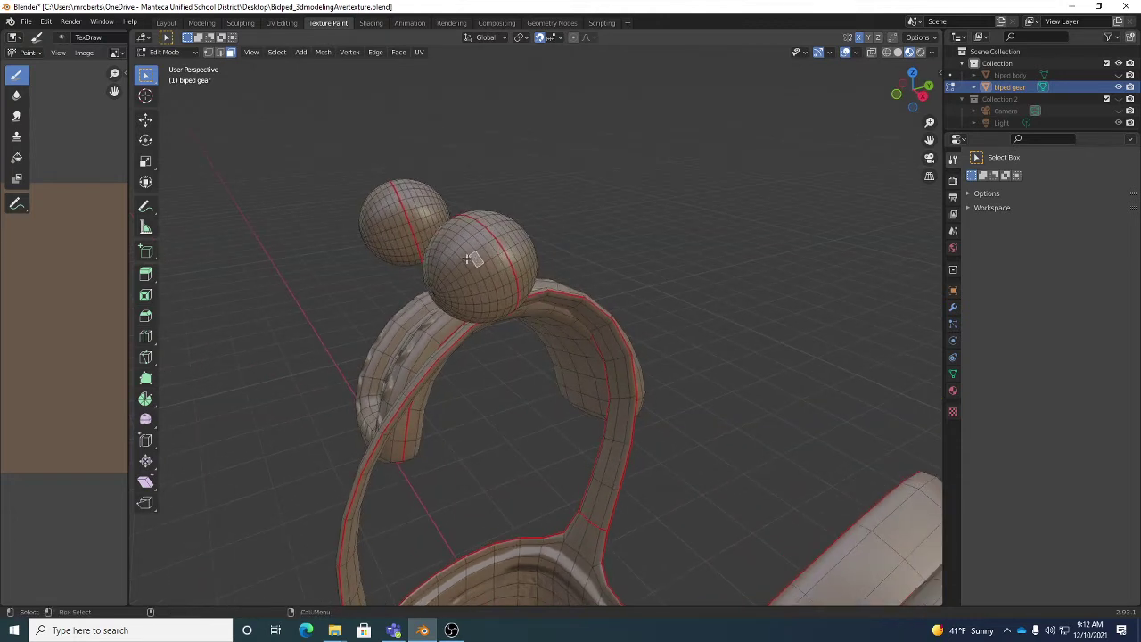
pyautogui.click(476, 259)
pyautogui.click(475, 259)
pyautogui.click(273, 53)
pyautogui.moveTo(321, 249)
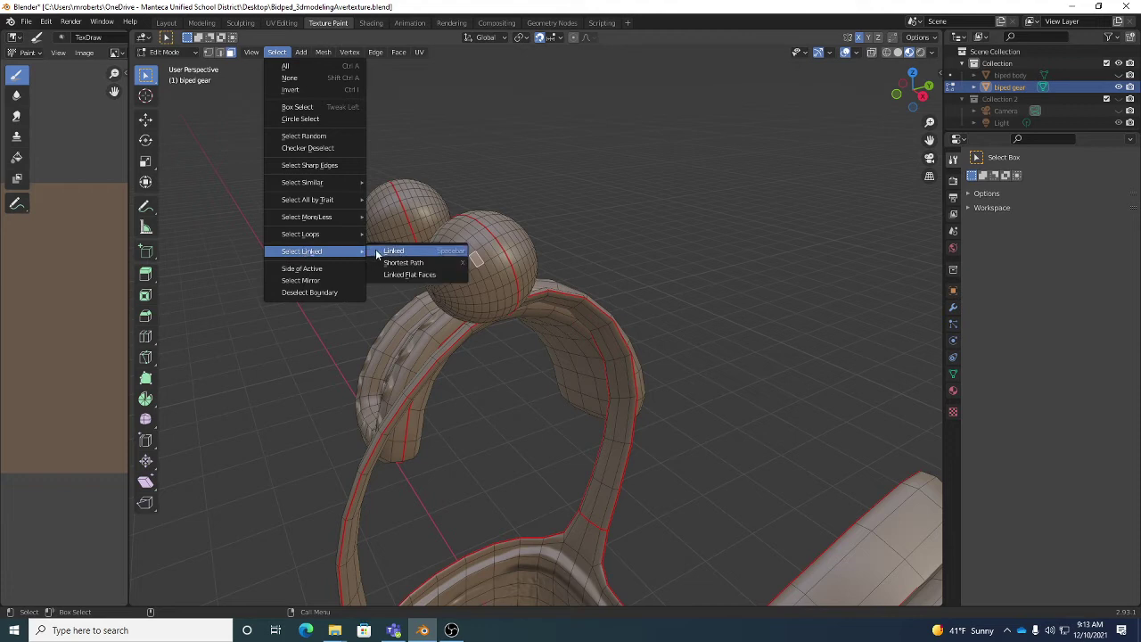
pyautogui.click(378, 249)
# Extend the selection with Select Linked to cover the whole eyeball.
pyautogui.moveTo(581, 276); pyautogui.dragTo(508, 269, button='middle')
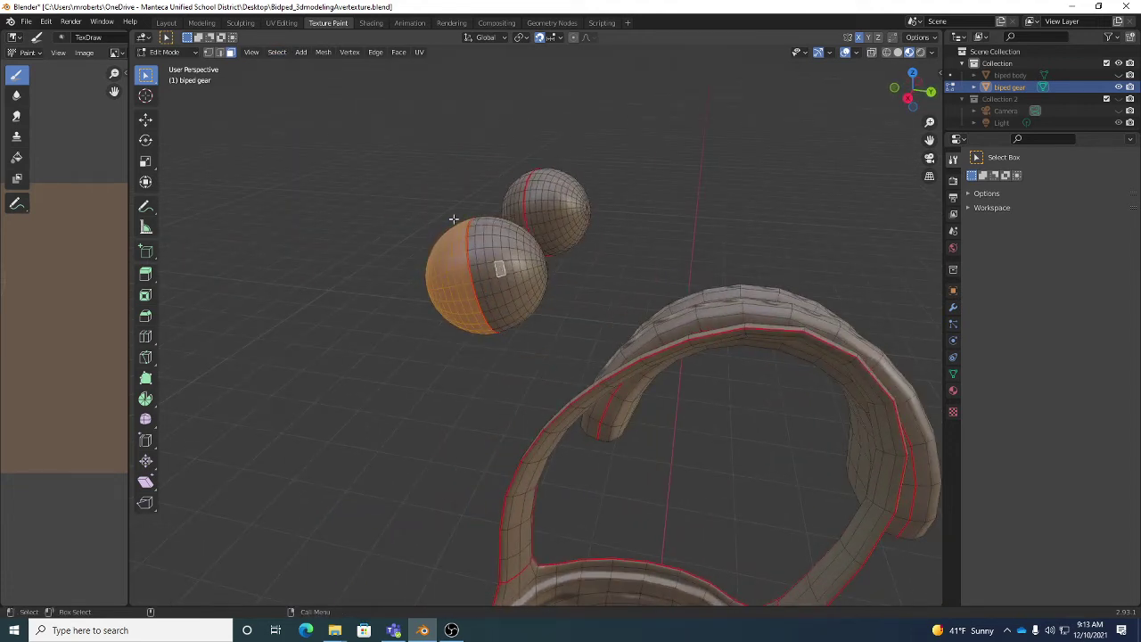
pyautogui.click(277, 53)
pyautogui.moveTo(305, 251)
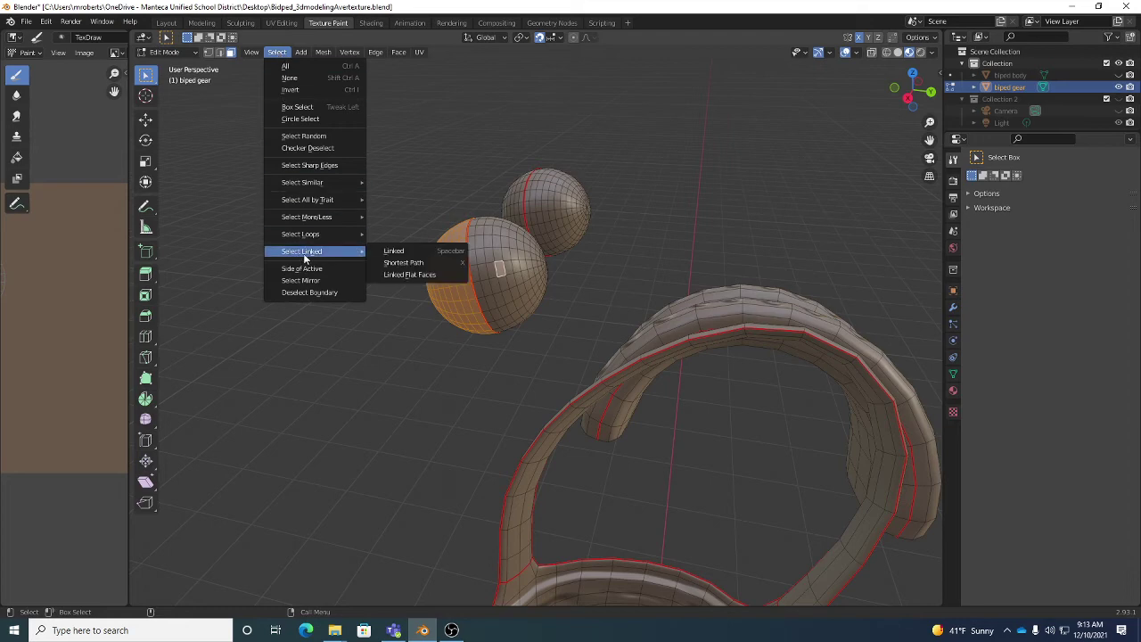
pyautogui.click(393, 255)
pyautogui.moveTo(547, 287); pyautogui.dragTo(618, 275, button='middle')
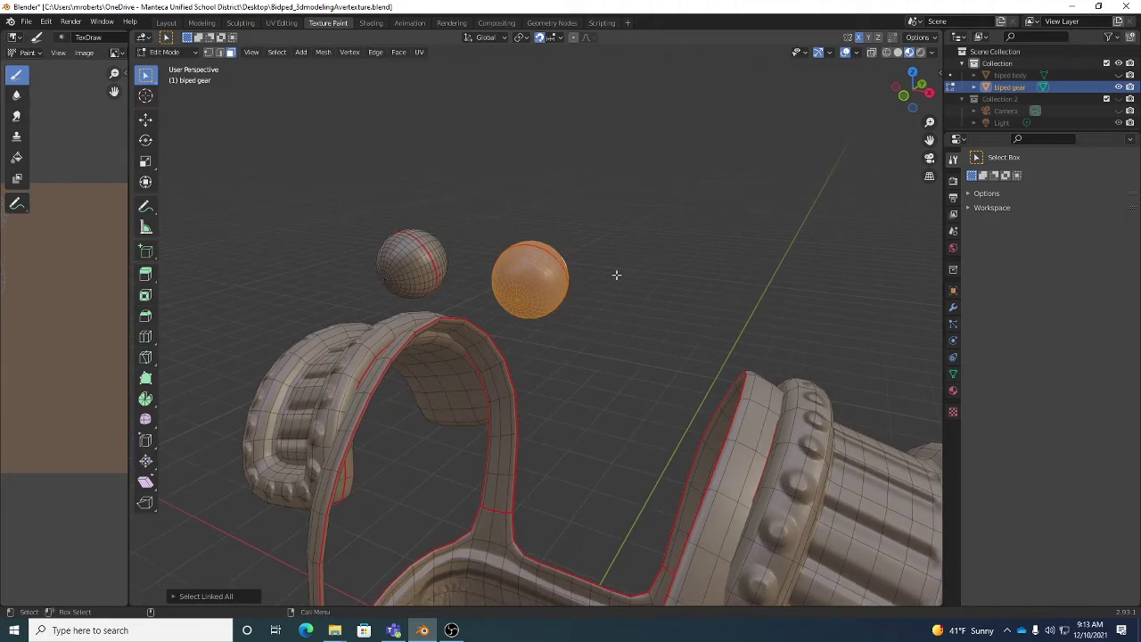
# Return the gear to Texture Paint mode and enable the face selection paint mask.
pyautogui.press('Tab')
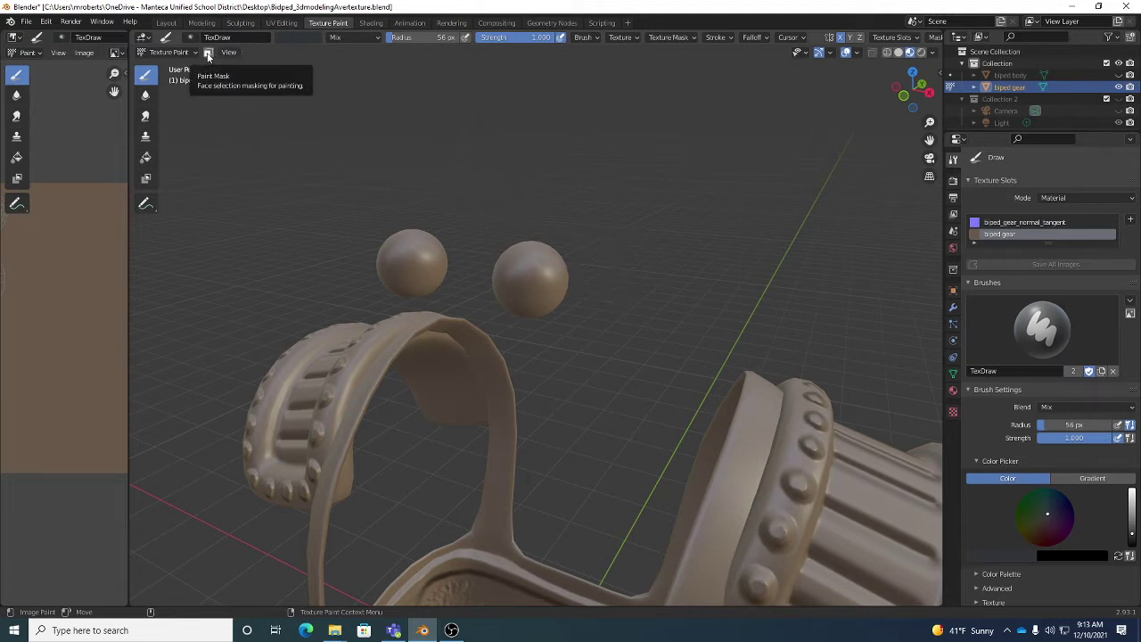
pyautogui.click(452, 630)
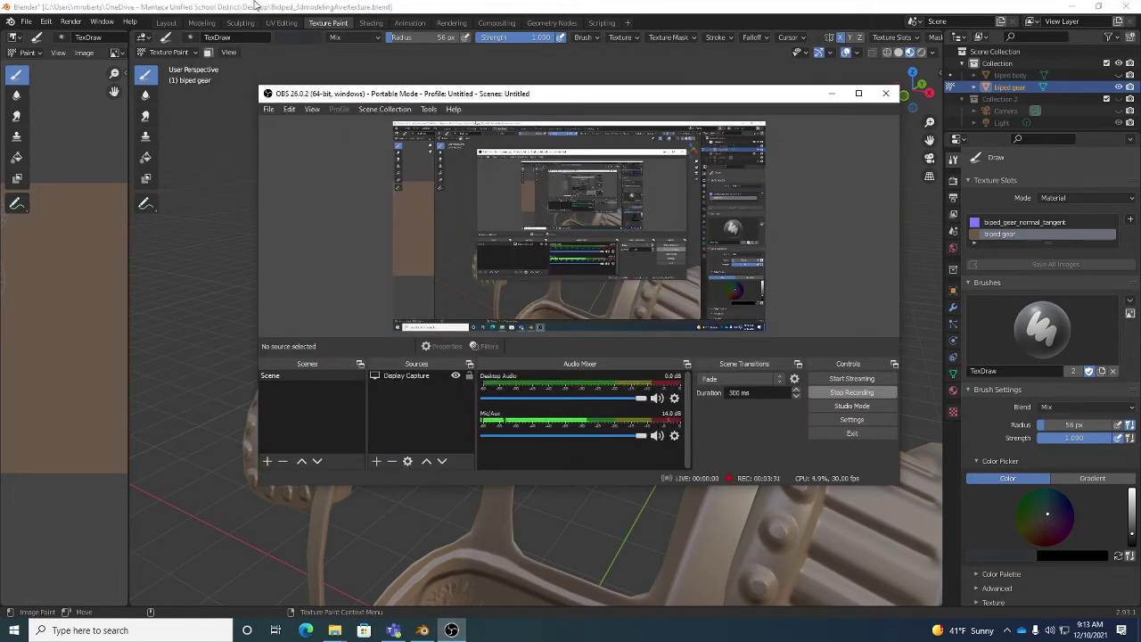
pyautogui.click(309, 15)
pyautogui.click(209, 53)
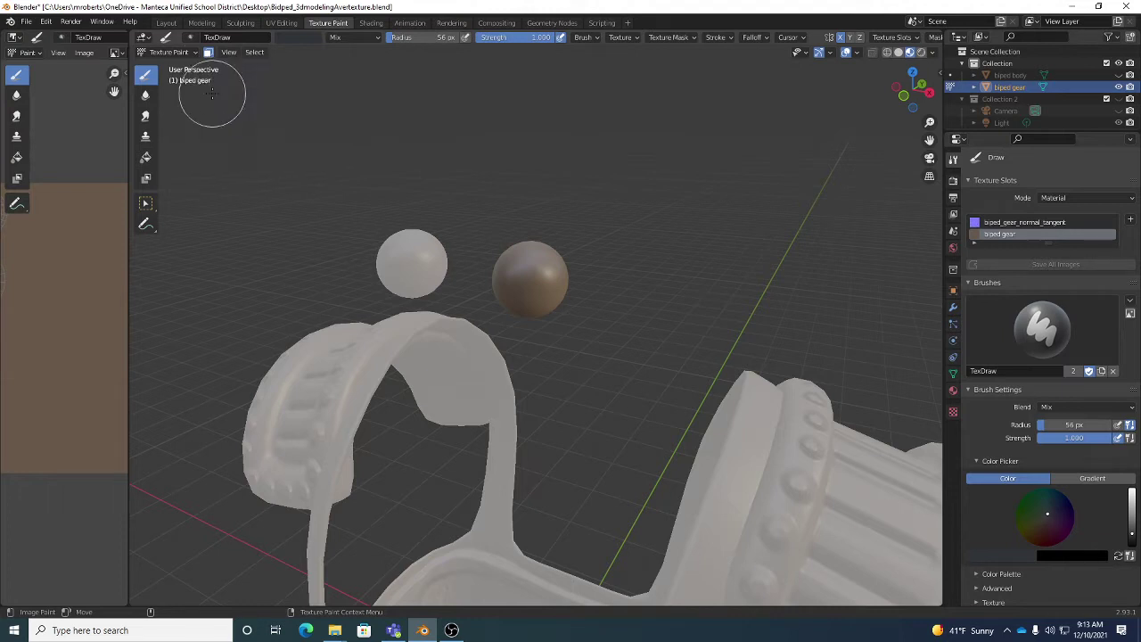
pyautogui.click(209, 54)
pyautogui.click(209, 53)
# Fill the masked eyeball with off-white (H 0.148, S 0.067, V 1.000) using the Fill tool, and turn the paint mask off.
pyautogui.click(146, 156)
pyautogui.click(147, 75)
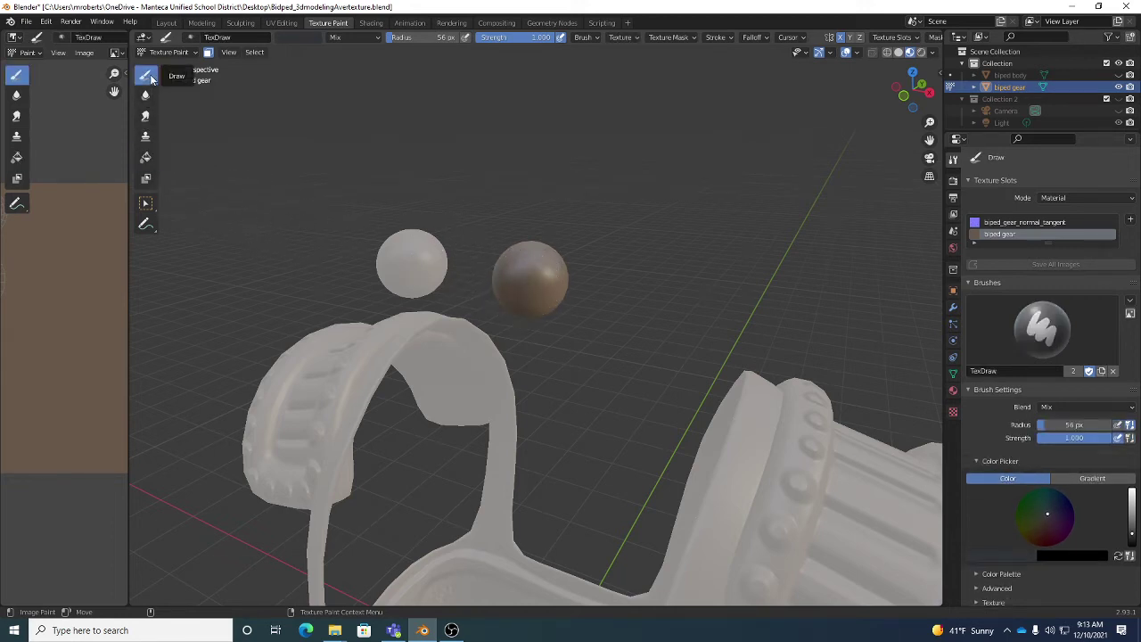
pyautogui.click(145, 156)
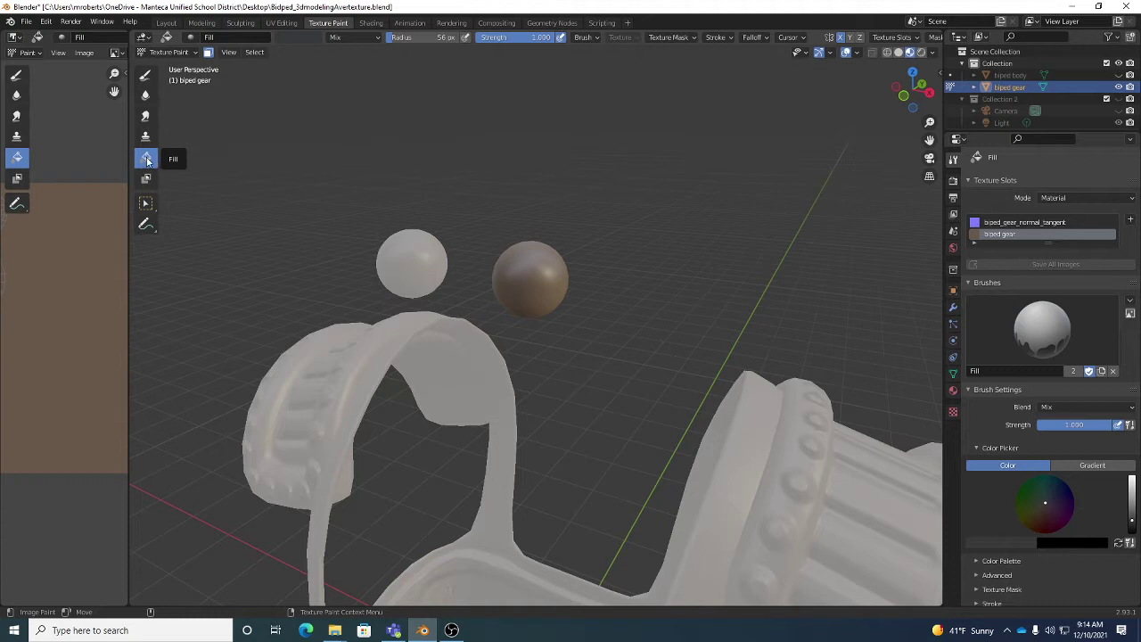
pyautogui.click(310, 38)
pyautogui.moveTo(376, 102); pyautogui.dragTo(376, 52)
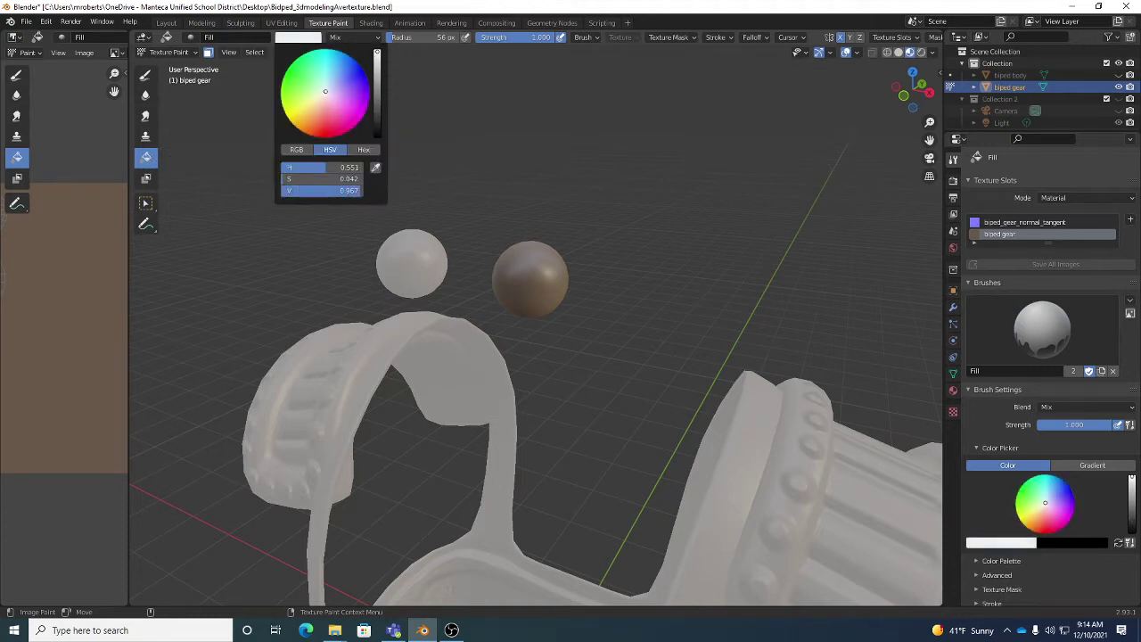
pyautogui.moveTo(323, 96); pyautogui.dragTo(323, 94)
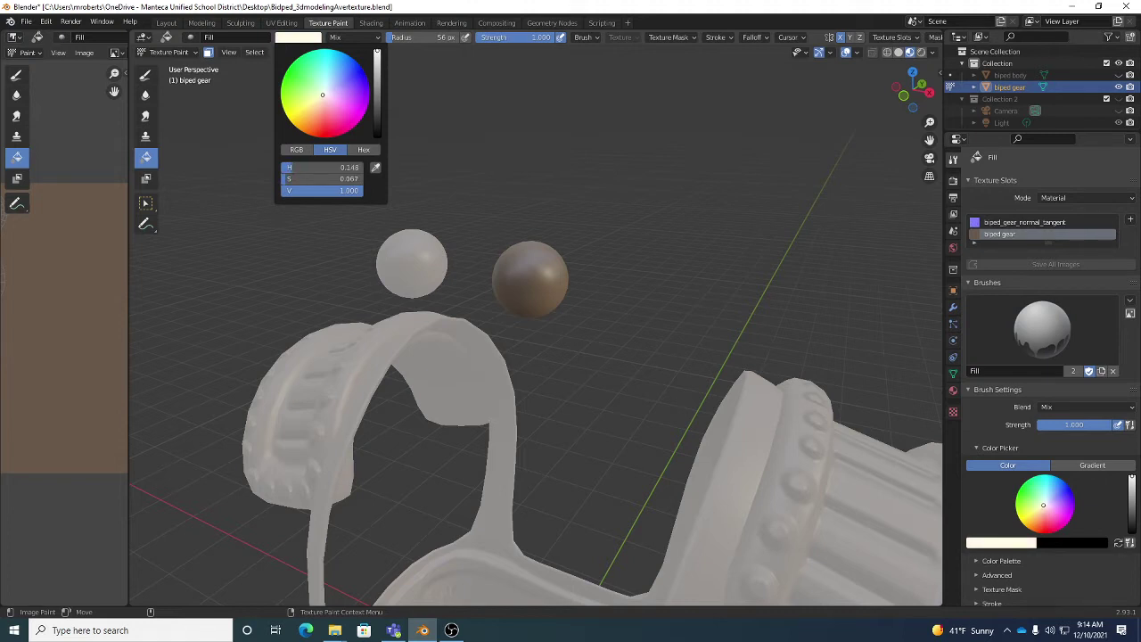
pyautogui.click(549, 264)
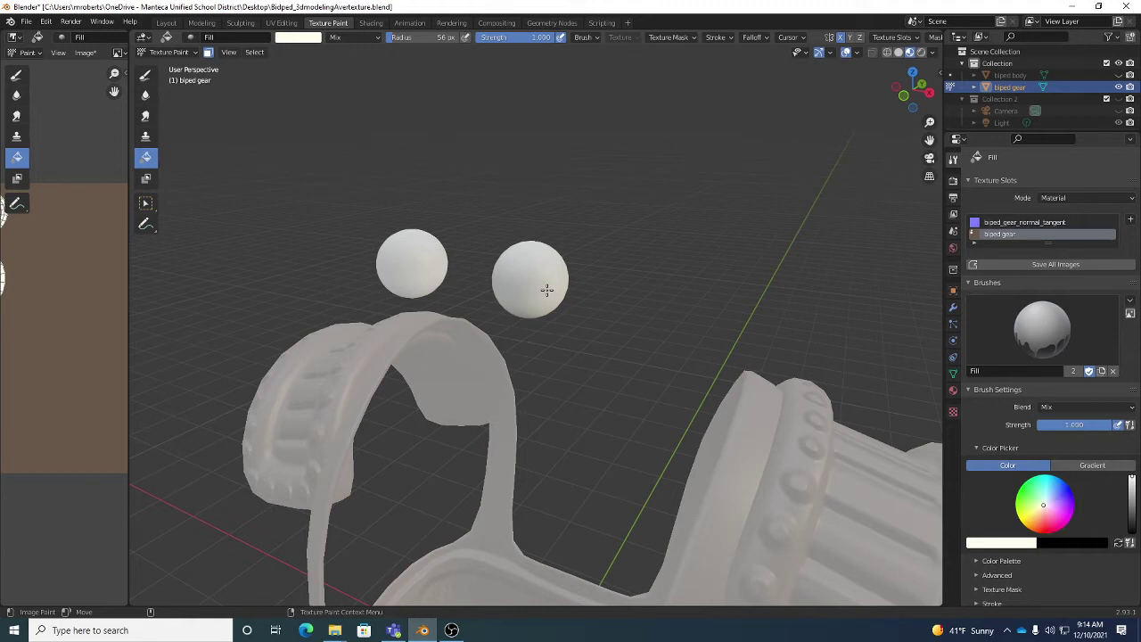
pyautogui.click(208, 51)
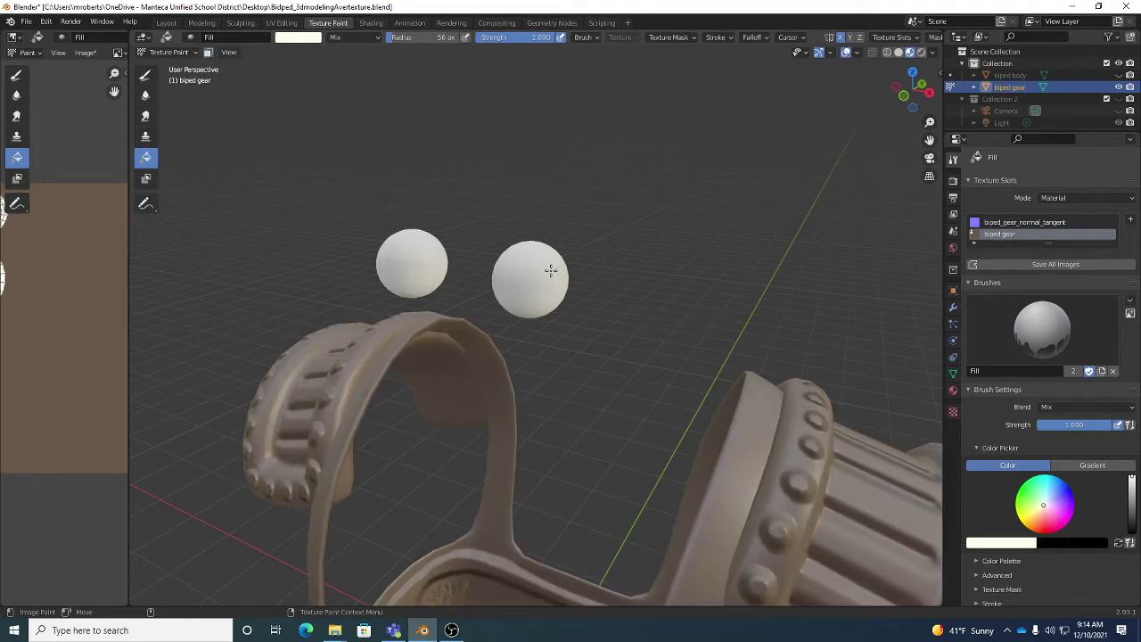
# In Edit Mode, choose a face on the underside of the larger, nearer shoulder pad and select the entire pad with Select Linked.
pyautogui.scroll(-4, 550, 270)
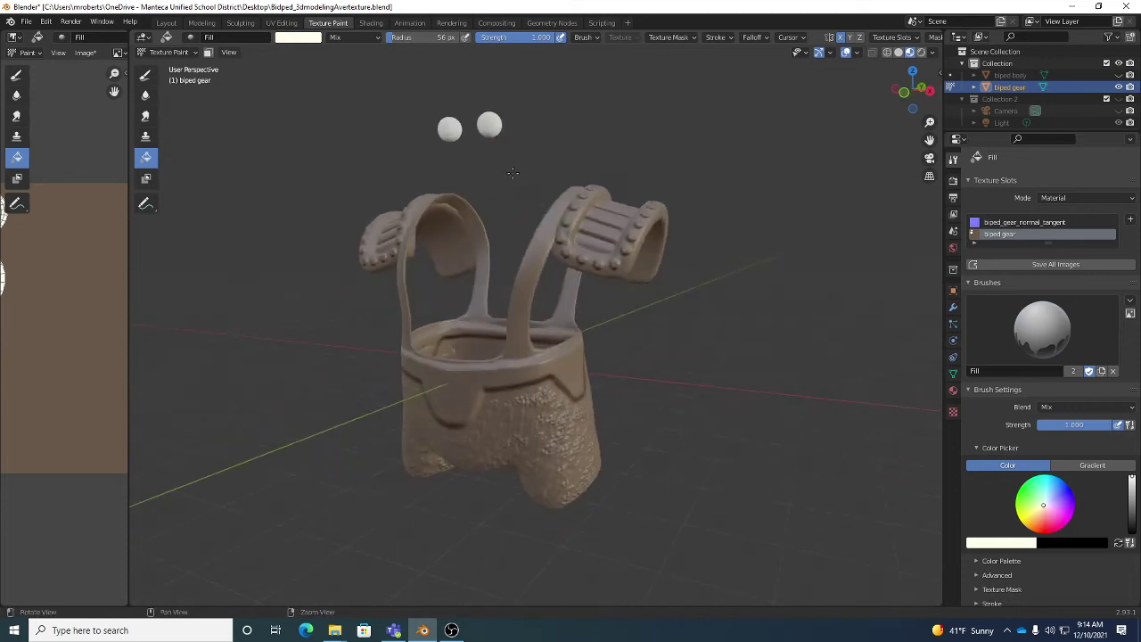
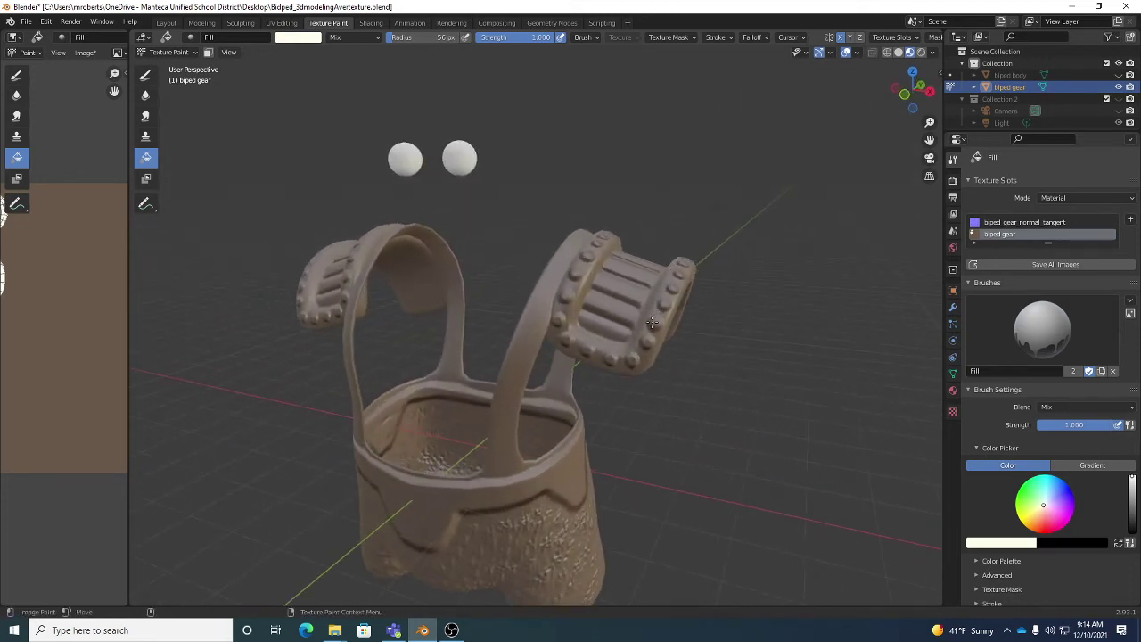
pyautogui.press('Tab')
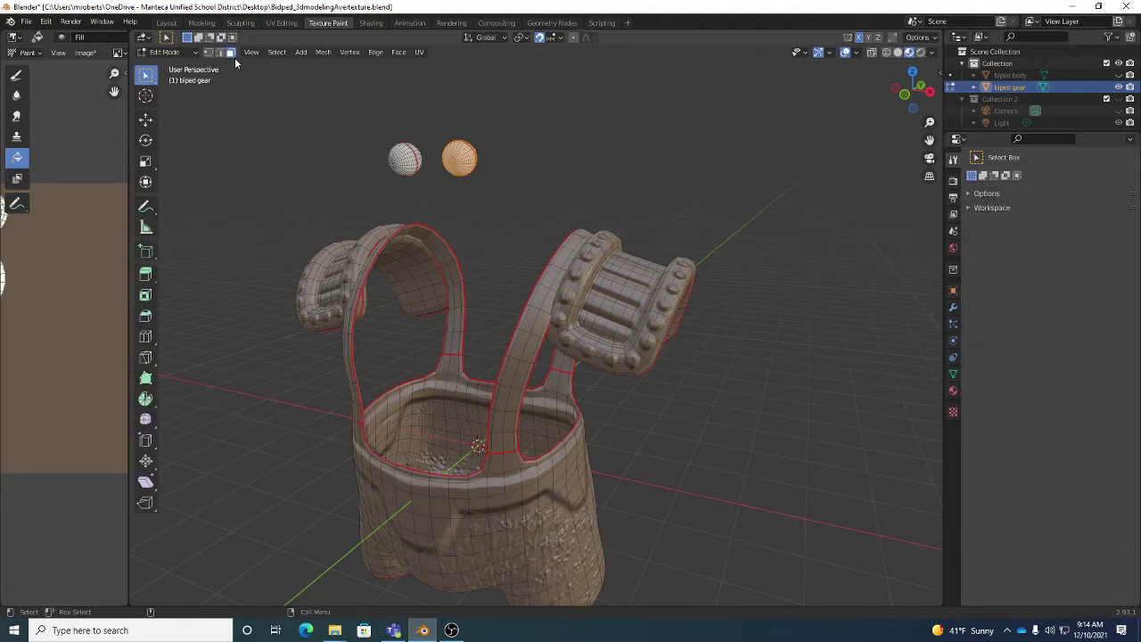
pyautogui.moveTo(539, 248); pyautogui.dragTo(595, 277, button='middle')
pyautogui.click(581, 256)
pyautogui.click(730, 314)
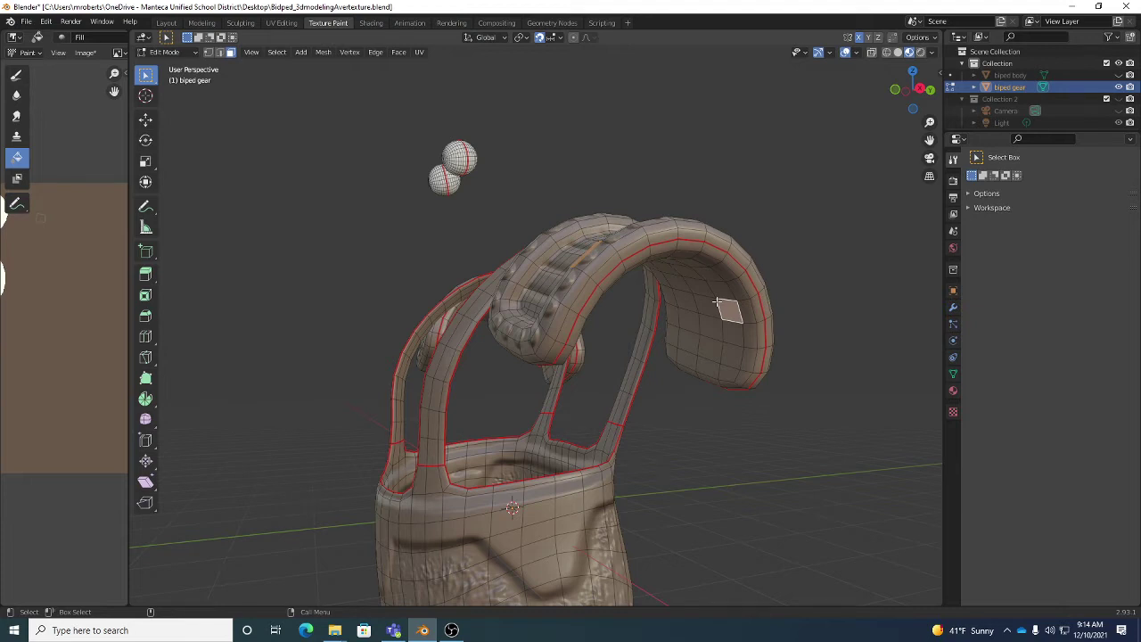
pyautogui.click(278, 53)
pyautogui.moveTo(304, 253)
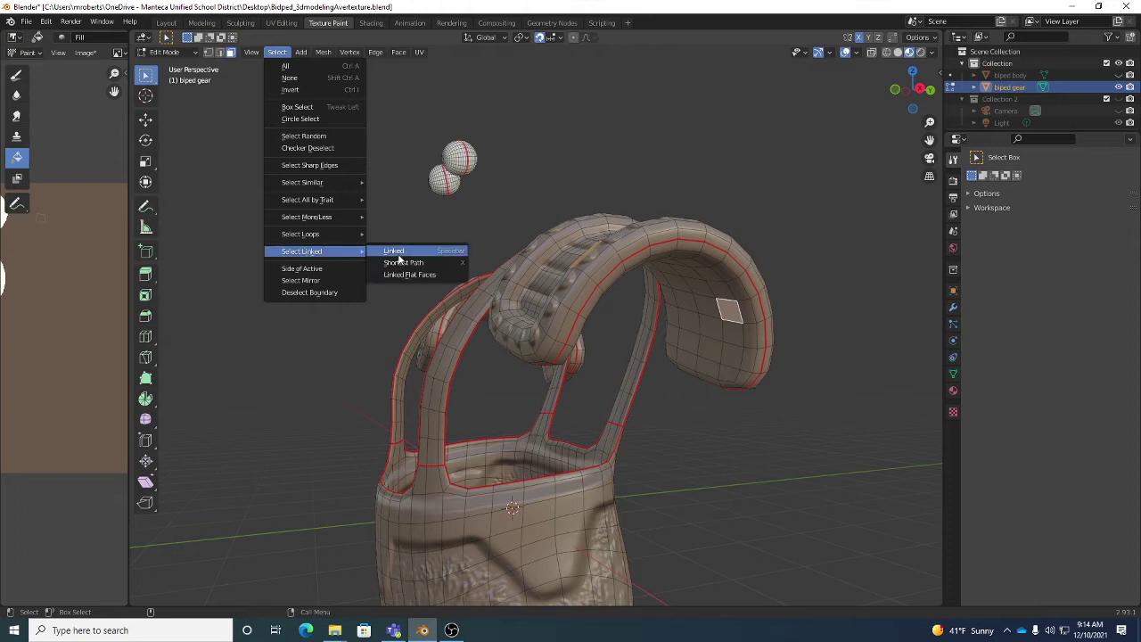
pyautogui.click(401, 253)
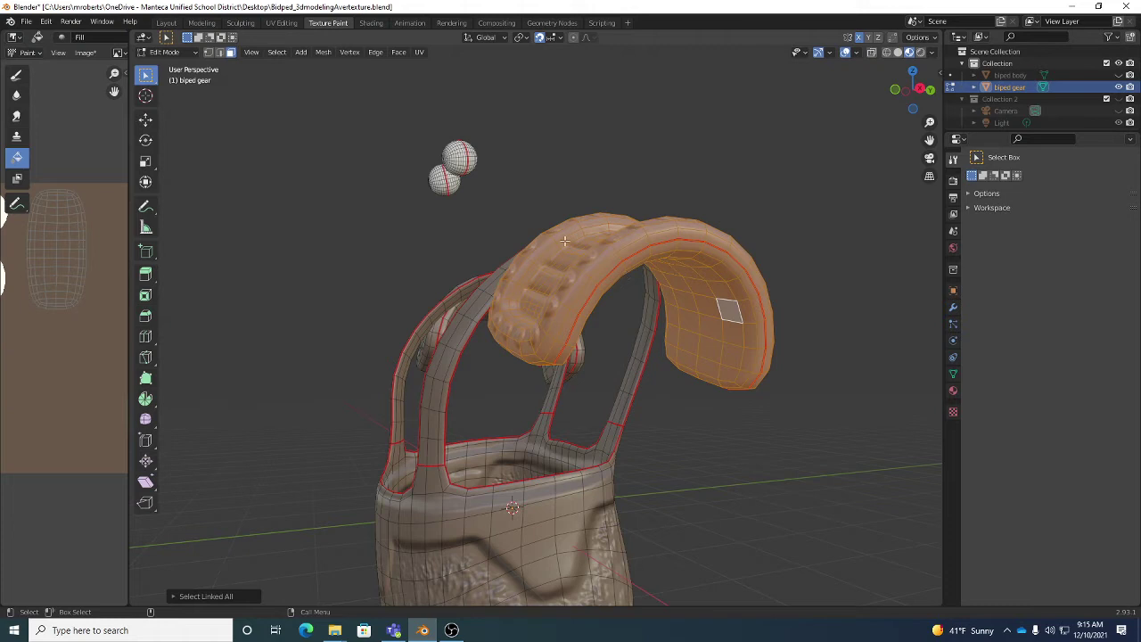
# Return the gear to Texture Paint mode and enable the face selection paint mask for the selected shoulder pad.
pyautogui.press('Tab')
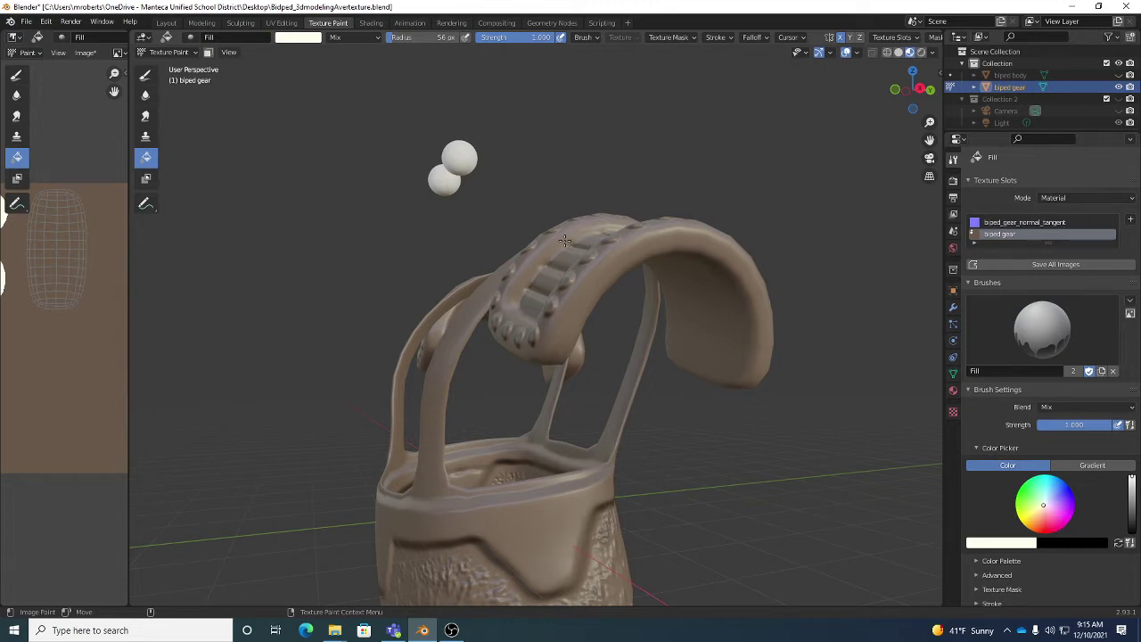
pyautogui.click(209, 53)
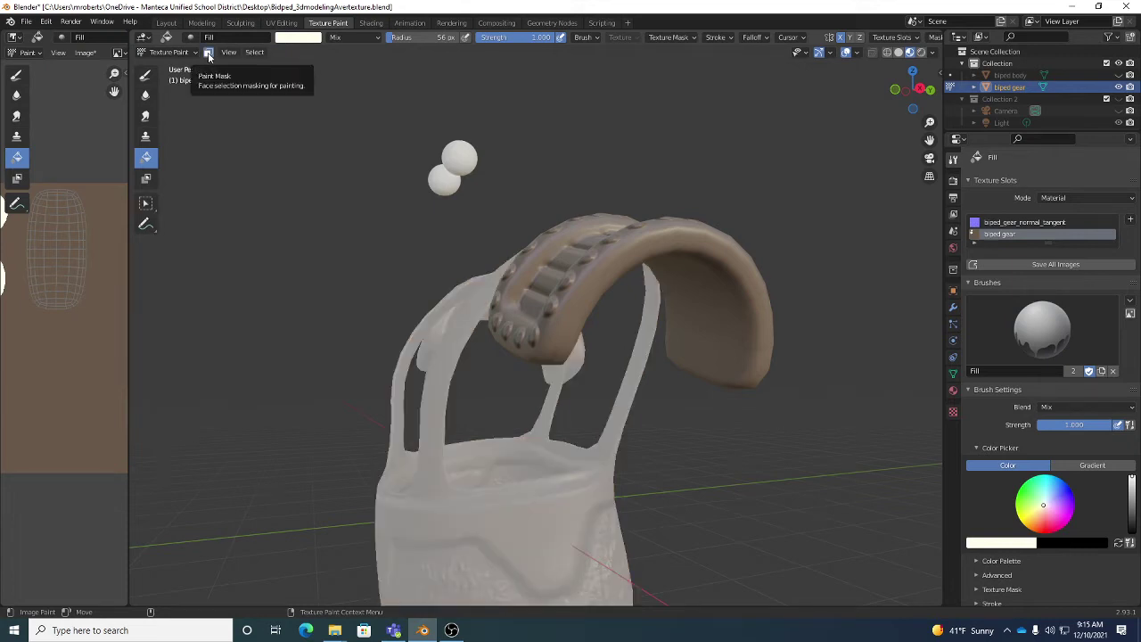
pyautogui.moveTo(482, 259); pyautogui.dragTo(560, 255, button='middle')
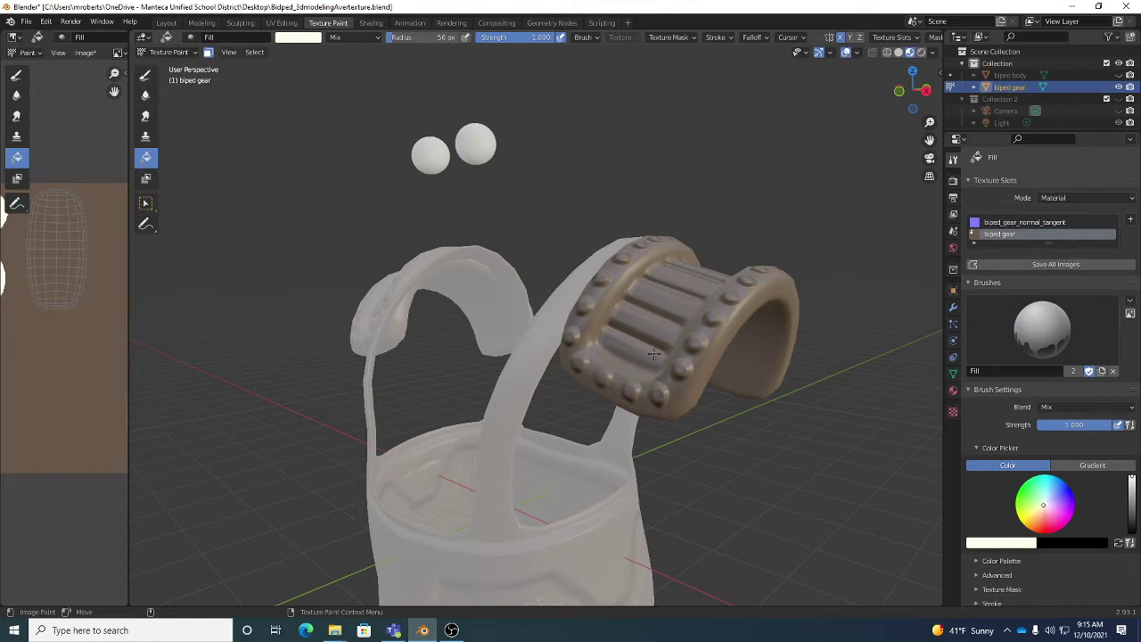
pyautogui.moveTo(643, 314); pyautogui.dragTo(576, 285, button='middle')
# Select the nearer shoulder strap with Select Linked in Edit Mode and check its paint mask in Texture Paint mode.
pyautogui.press('Tab')
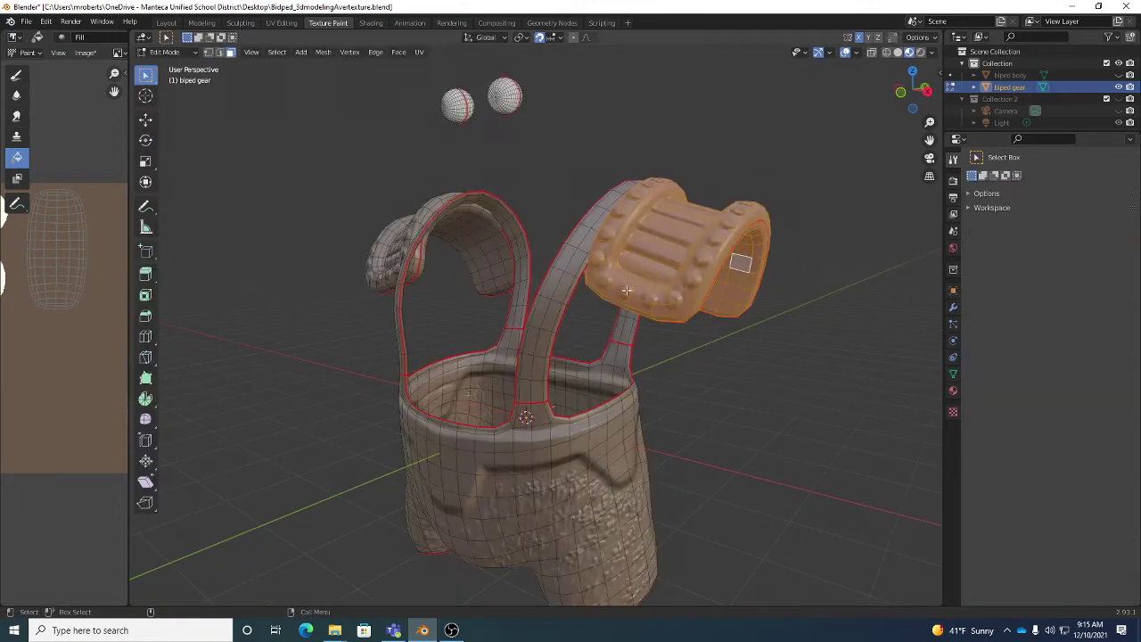
pyautogui.click(571, 284)
pyautogui.hotkey('ctrl', 'l')
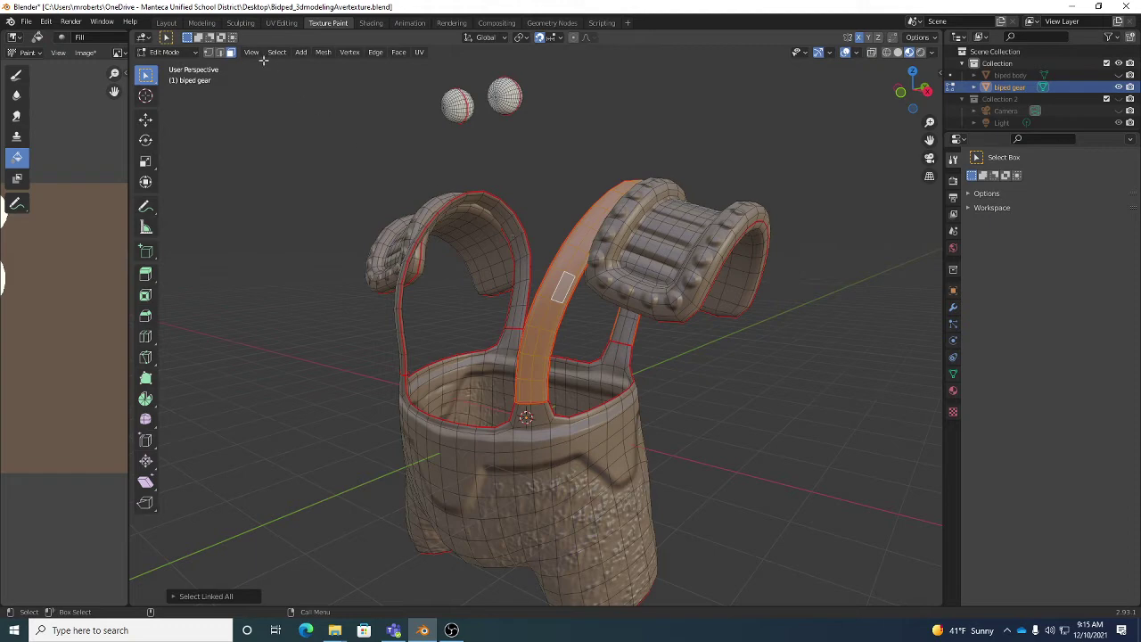
pyautogui.press('Tab')
pyautogui.press('Tab')
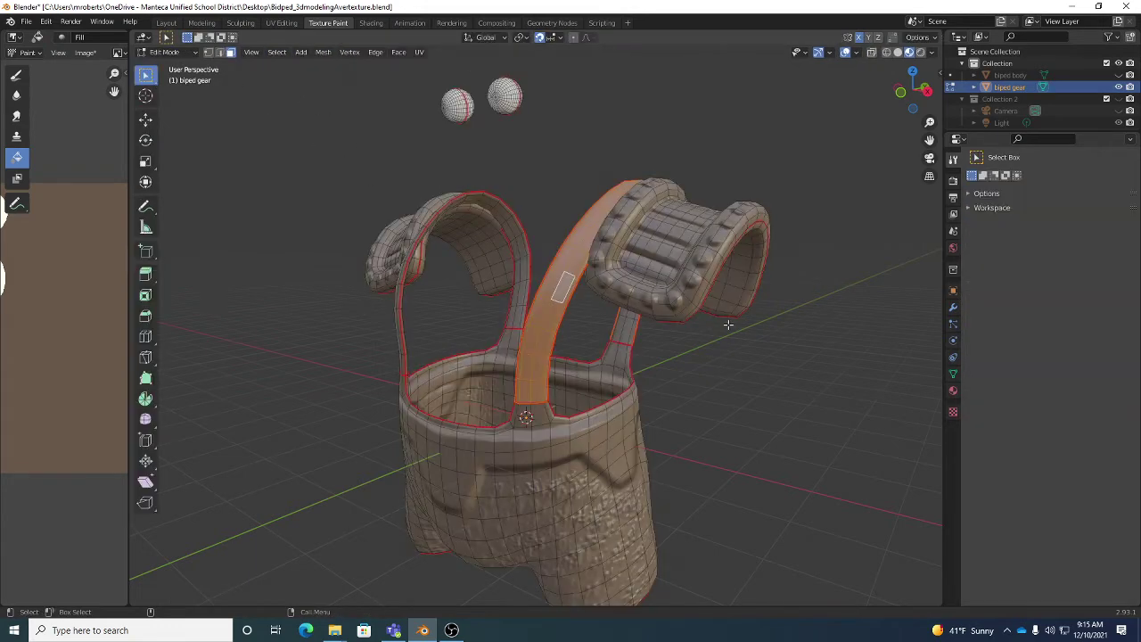
# Reselect the entire nearer shoulder pad with Select Linked and go back to Texture Paint mode.
pyautogui.click(676, 259)
pyautogui.click(736, 279)
pyautogui.hotkey('ctrl', 'l')
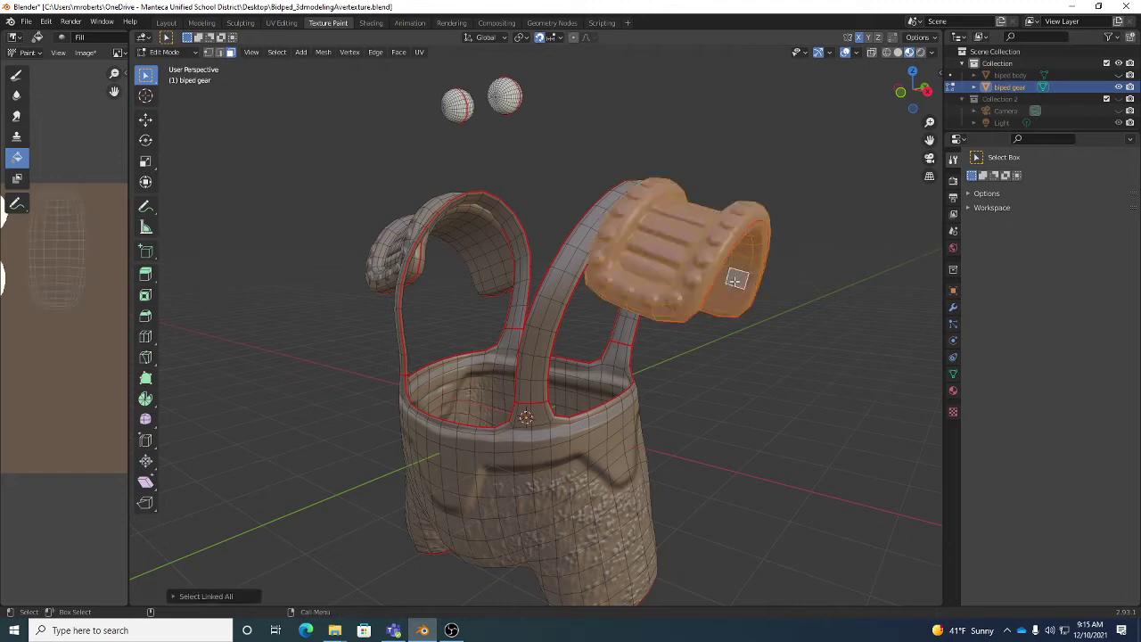
pyautogui.press('Tab')
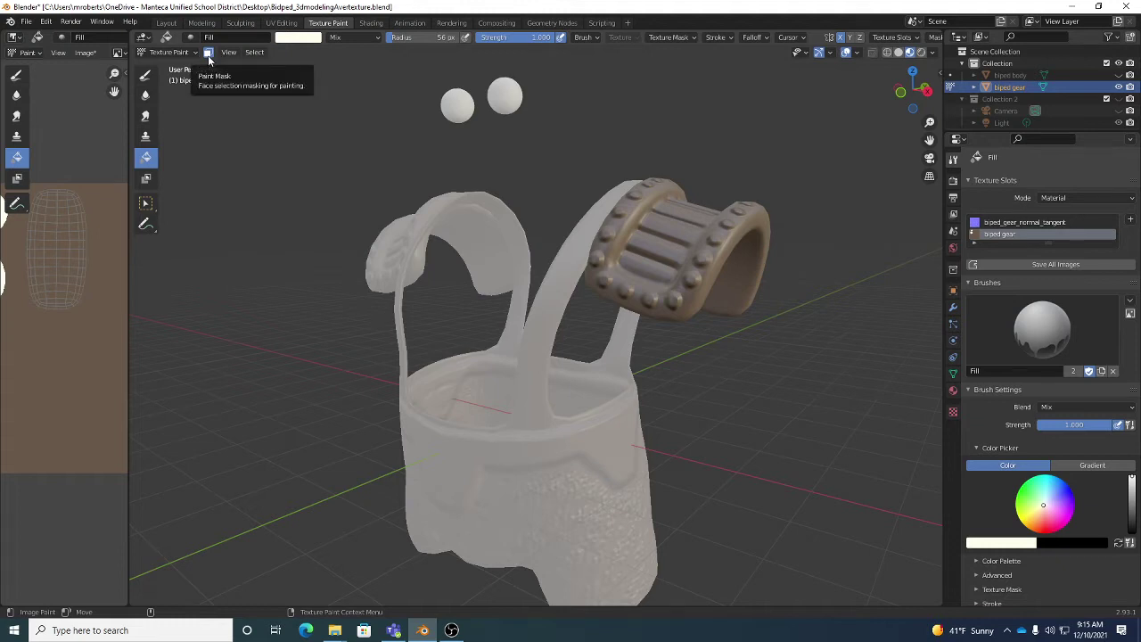
# Set the fill colour to golden tan (H 0.104, S 0.504, V 0.780) and fill the masked shoulder pad.
pyautogui.click(309, 42)
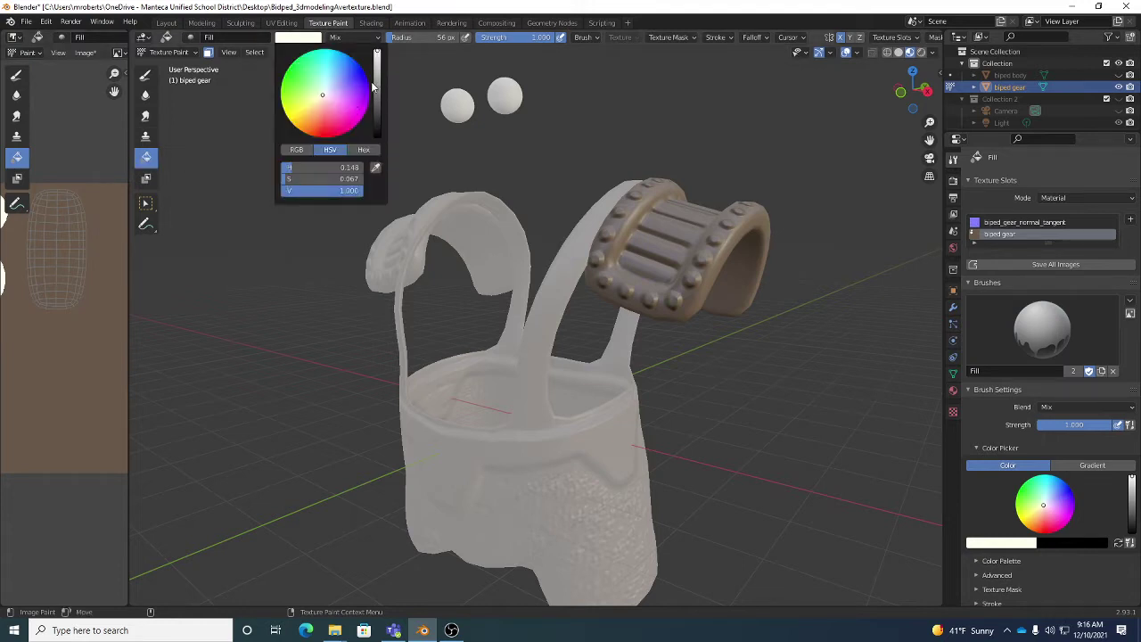
pyautogui.moveTo(375, 71)
pyautogui.mouseDown()
pyautogui.moveTo(376, 83)
pyautogui.moveTo(319, 107)
pyautogui.mouseUp()
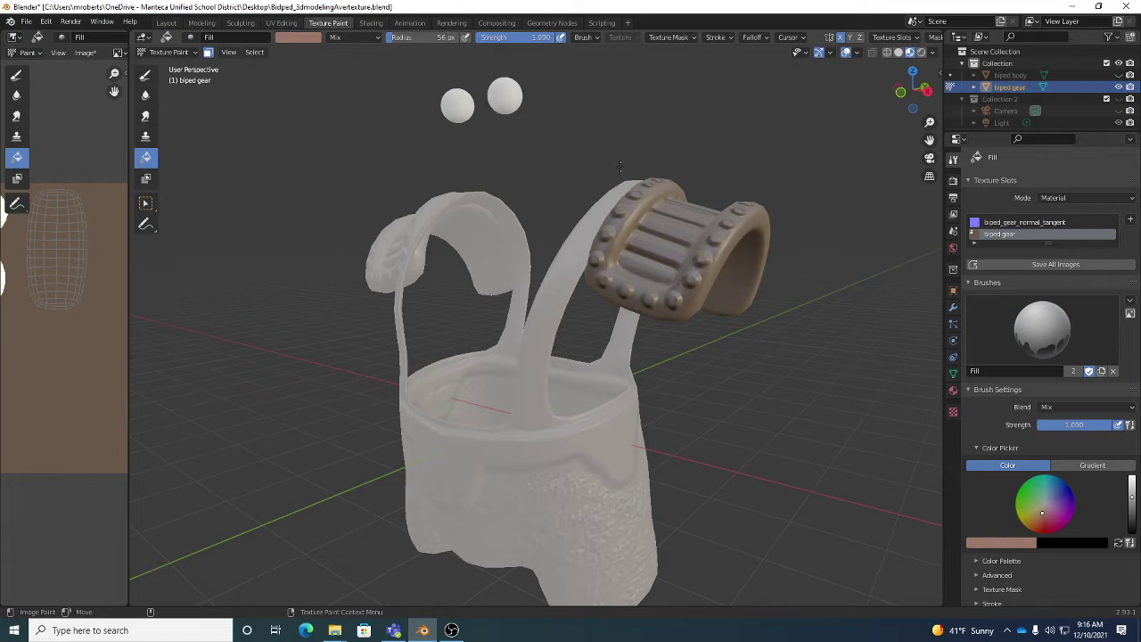
pyautogui.click(301, 37)
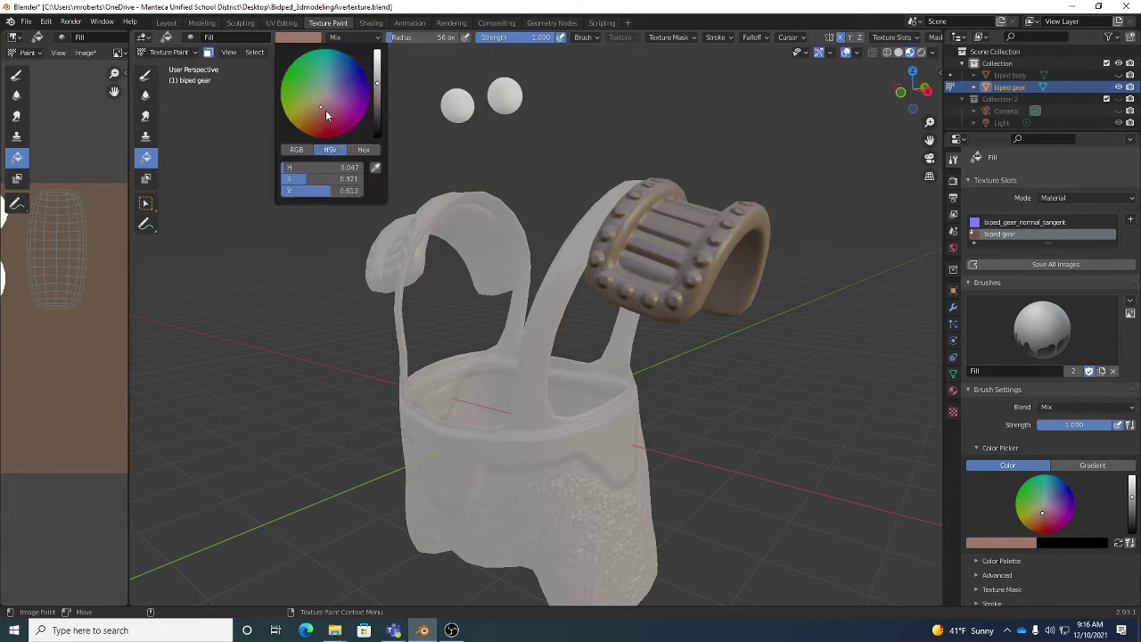
pyautogui.click(318, 101)
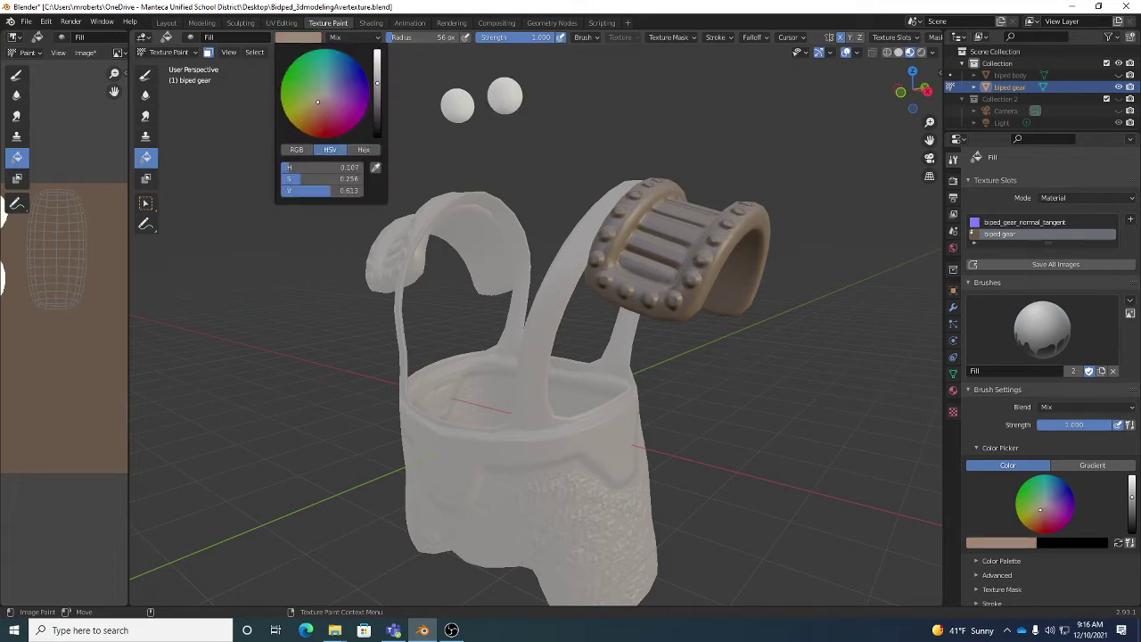
pyautogui.moveTo(375, 83); pyautogui.dragTo(377, 67)
pyautogui.click(315, 104)
pyautogui.moveTo(315, 104); pyautogui.dragTo(310, 110)
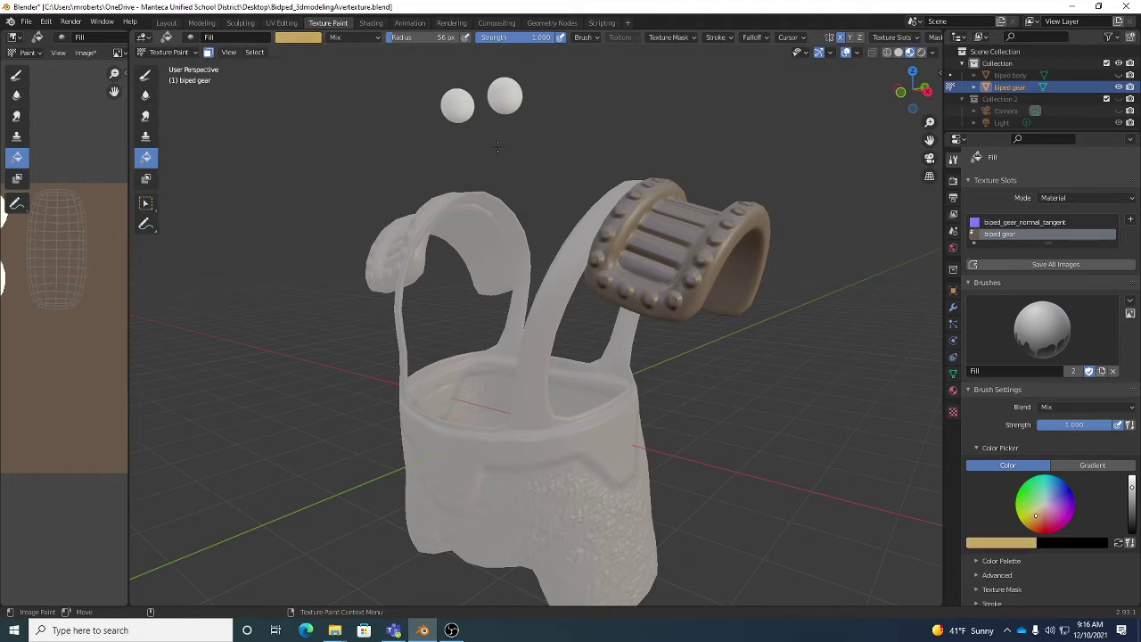
pyautogui.click(720, 237)
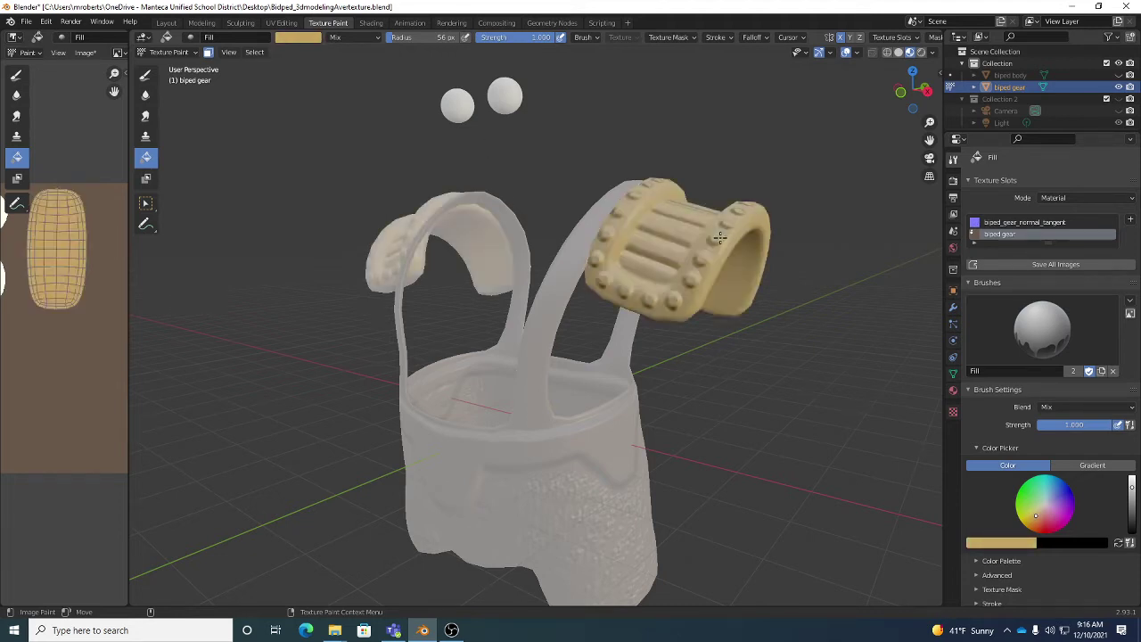
# Darken the golden tan fill colour by lowering its value, and refill the masked shoulder pad.
pyautogui.click(301, 39)
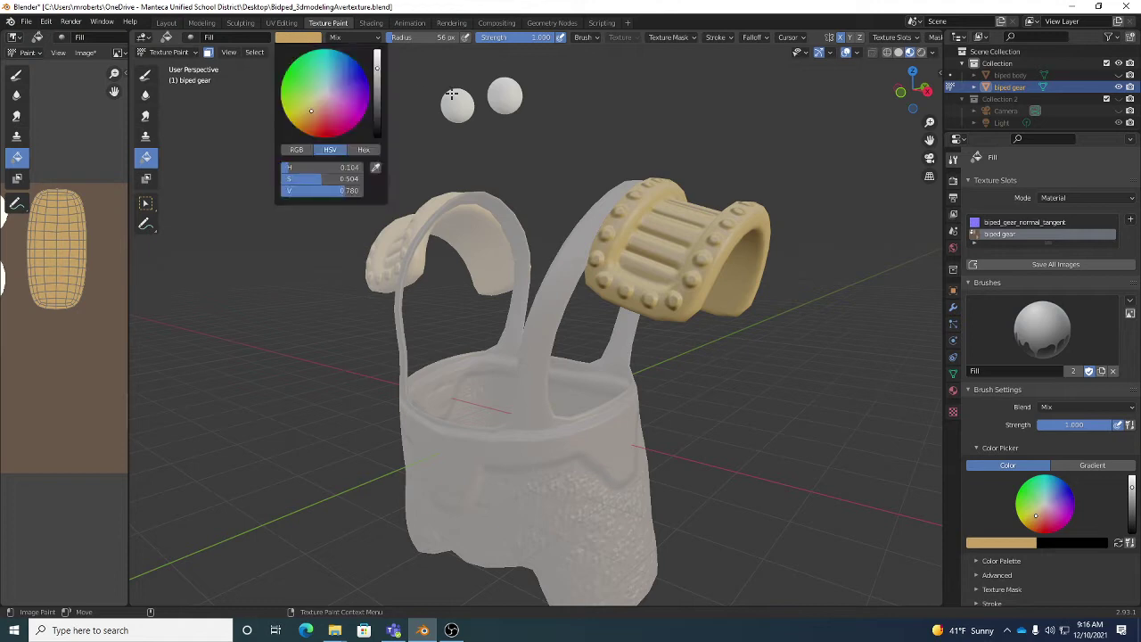
pyautogui.click(299, 38)
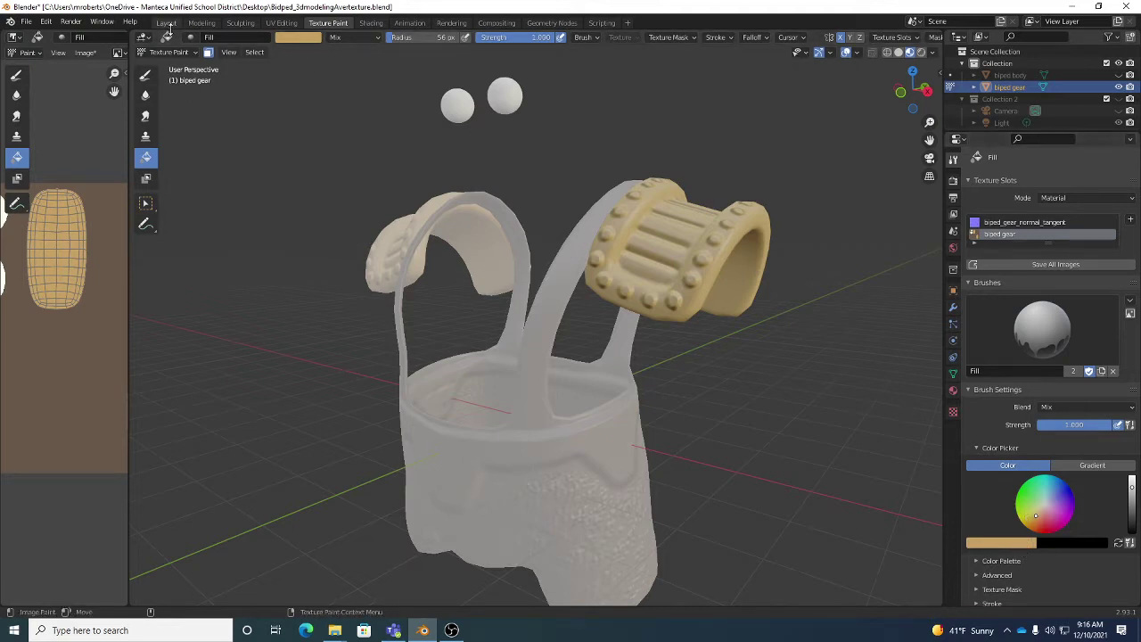
pyautogui.click(305, 38)
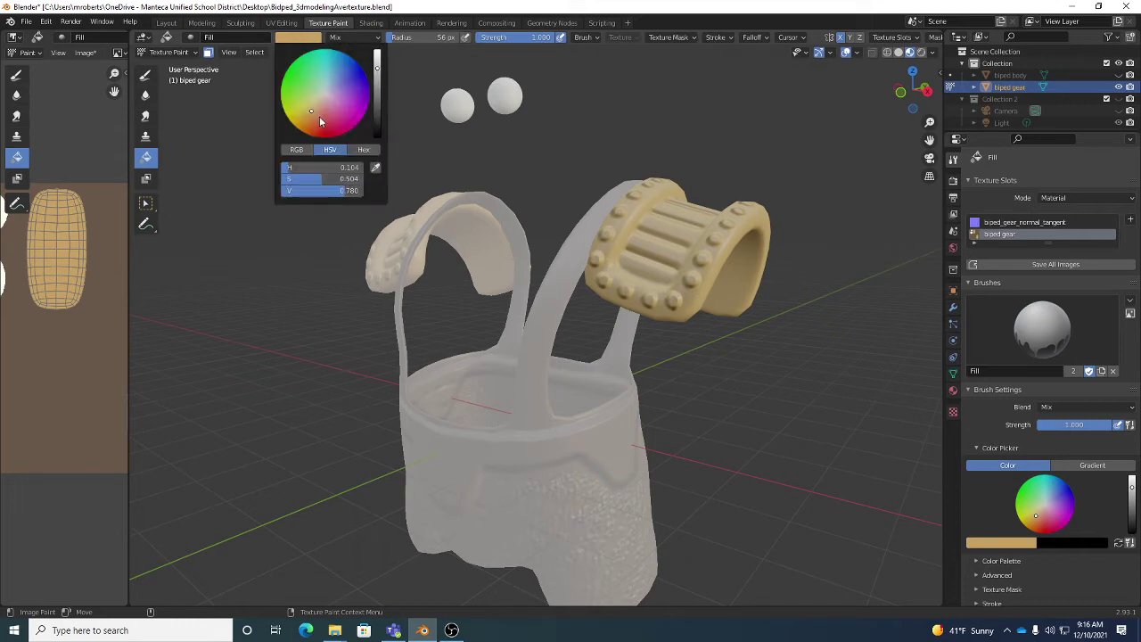
pyautogui.moveTo(378, 71); pyautogui.dragTo(378, 85)
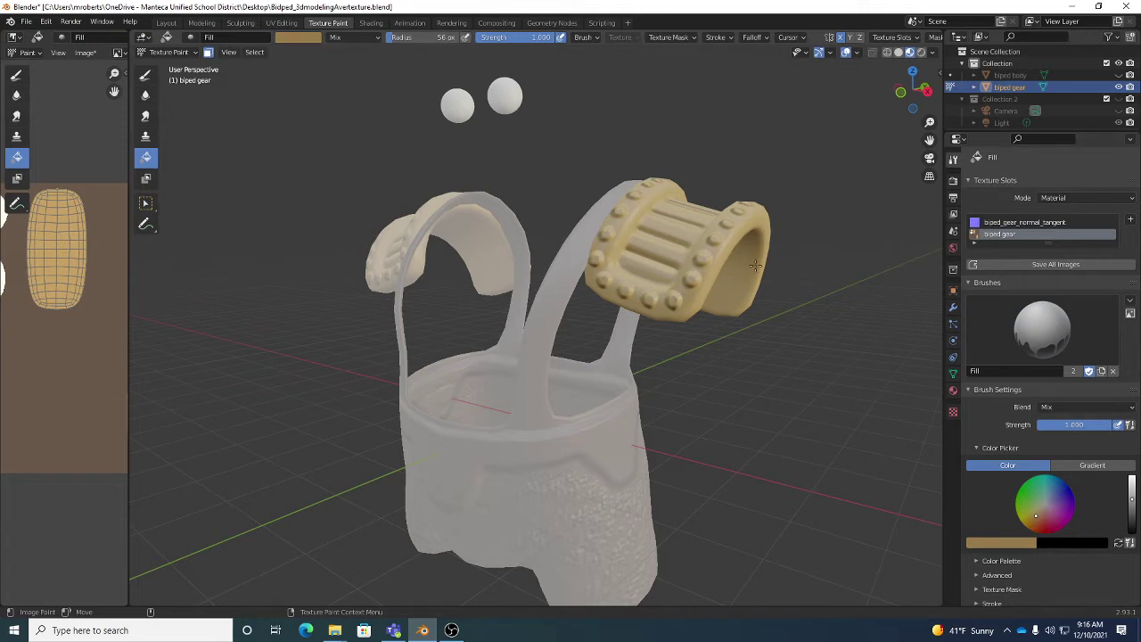
pyautogui.click(725, 263)
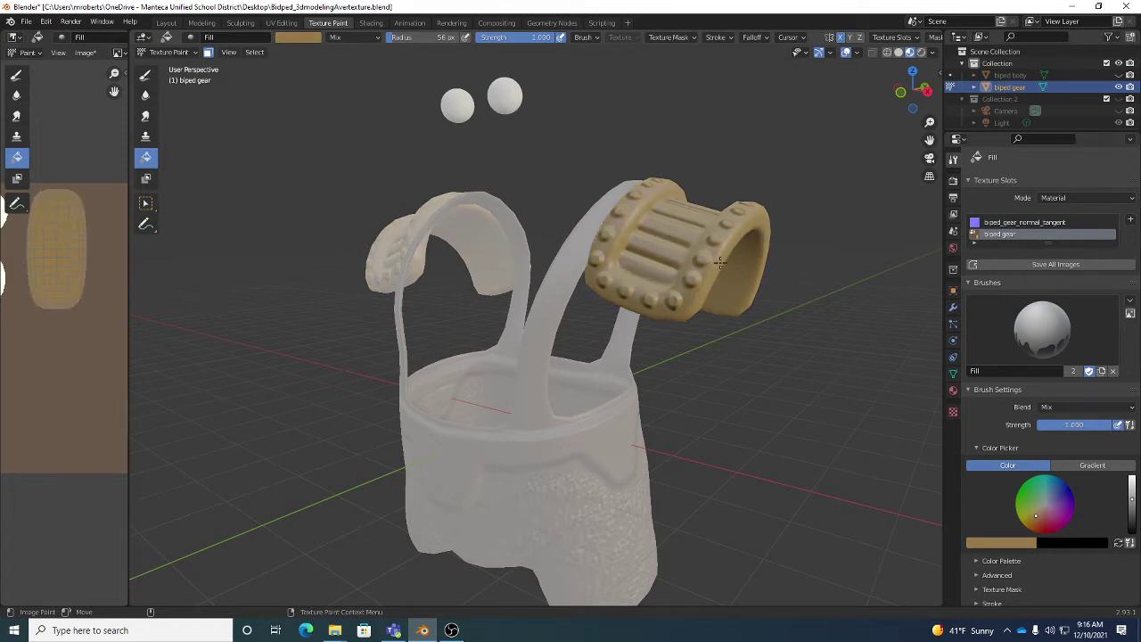
# Turn the paint mask off to show the whole gear, and save the Blender file.
pyautogui.click(210, 53)
pyautogui.moveTo(649, 346); pyautogui.dragTo(707, 316, button='middle')
pyautogui.scroll(-5, 694, 348)
pyautogui.scroll(1, 675, 351)
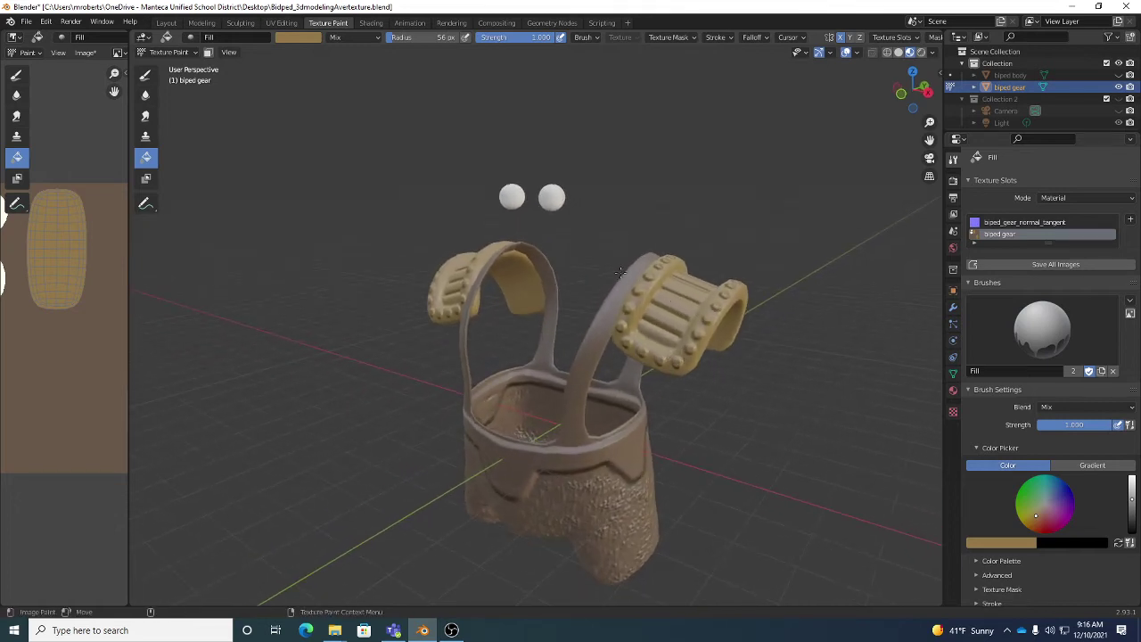
pyautogui.hotkey('ctrl', 's')
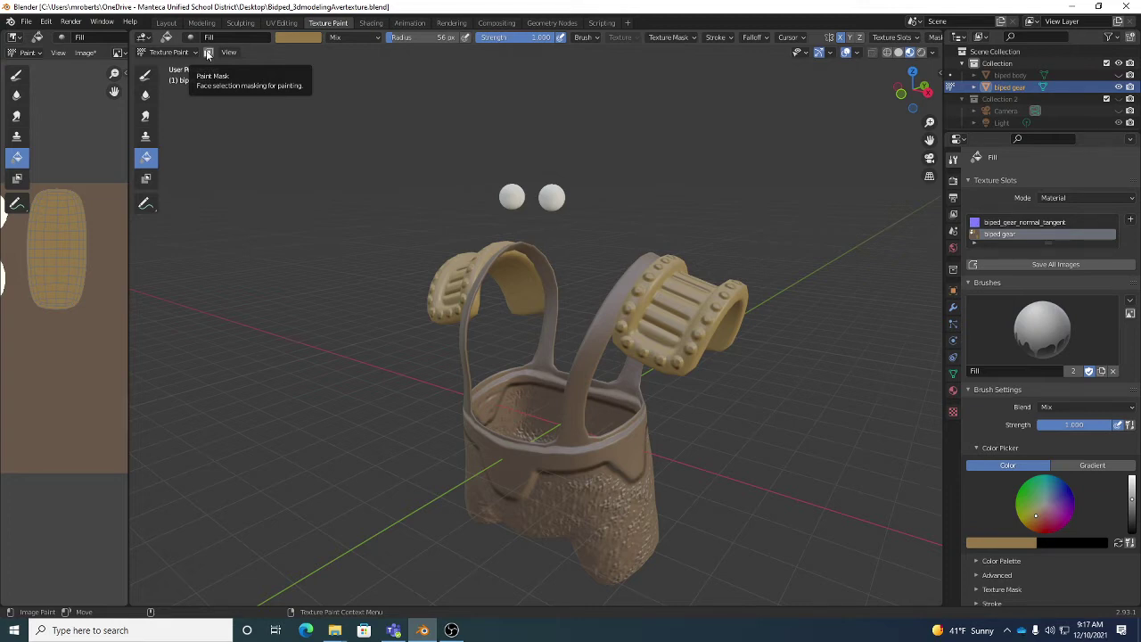
# Switch to the Draw brush and set its colour to a near-white with V 1.000.
pyautogui.moveTo(610, 349)
pyautogui.mouseDown(button='middle')
pyautogui.moveTo(607, 332)
pyautogui.moveTo(623, 317)
pyautogui.mouseUp(button='middle')
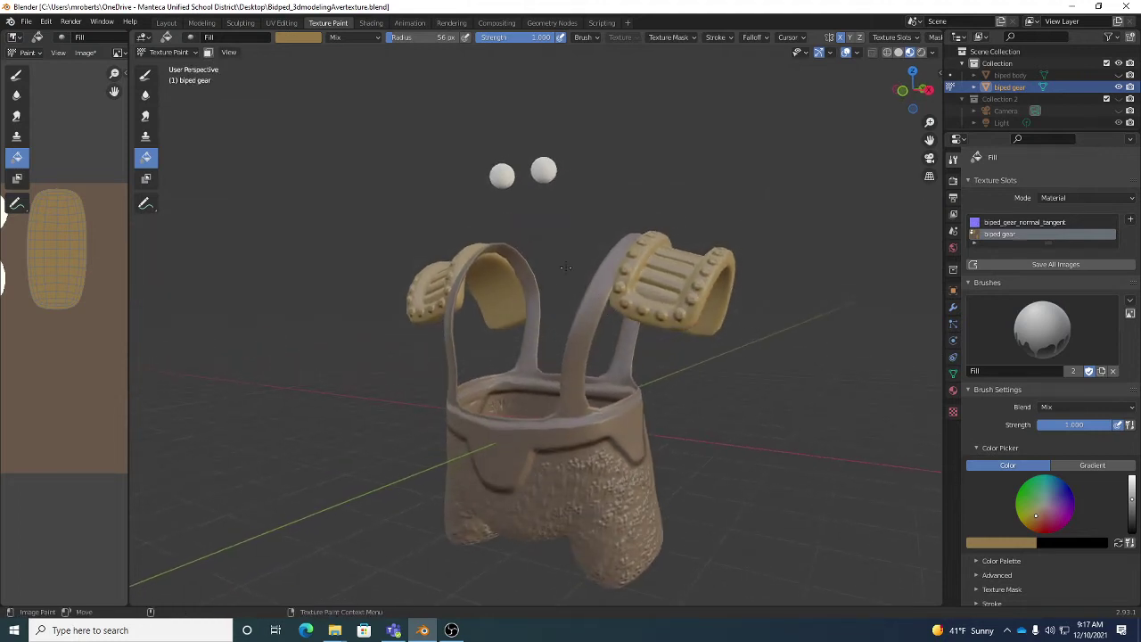
pyautogui.click(145, 78)
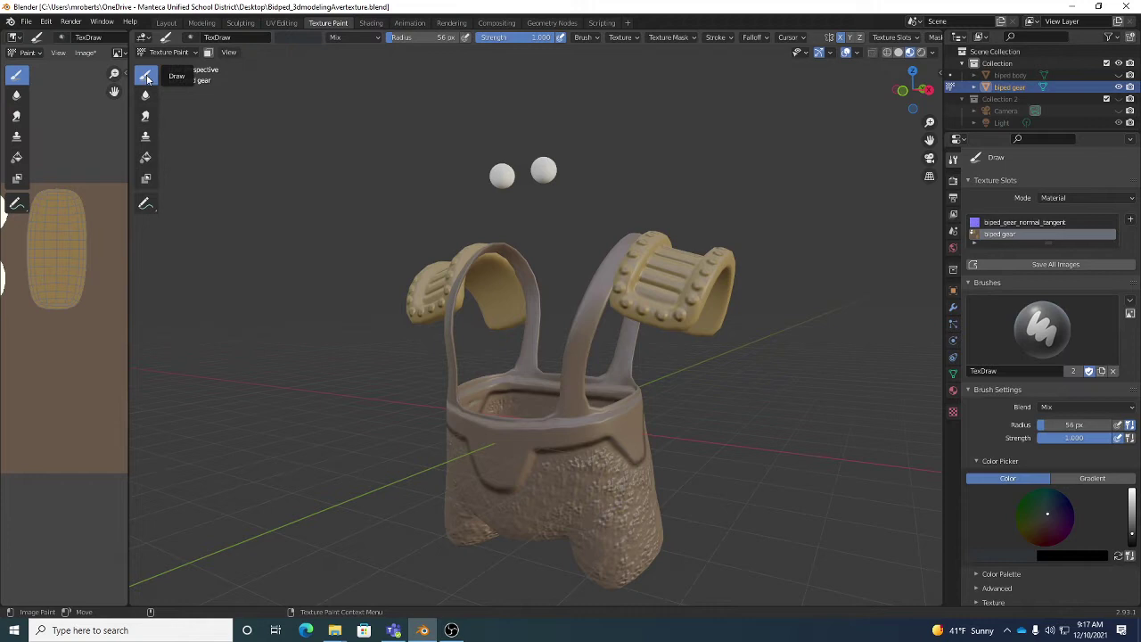
pyautogui.click(305, 38)
pyautogui.moveTo(376, 84); pyautogui.dragTo(376, 46)
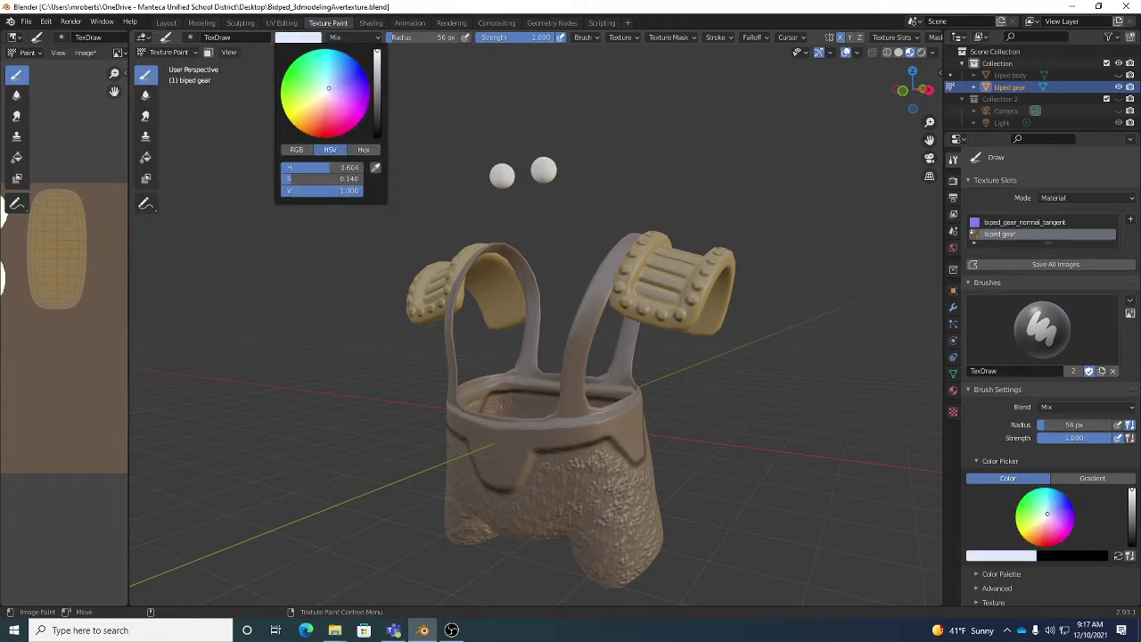
pyautogui.moveTo(329, 94); pyautogui.dragTo(326, 90)
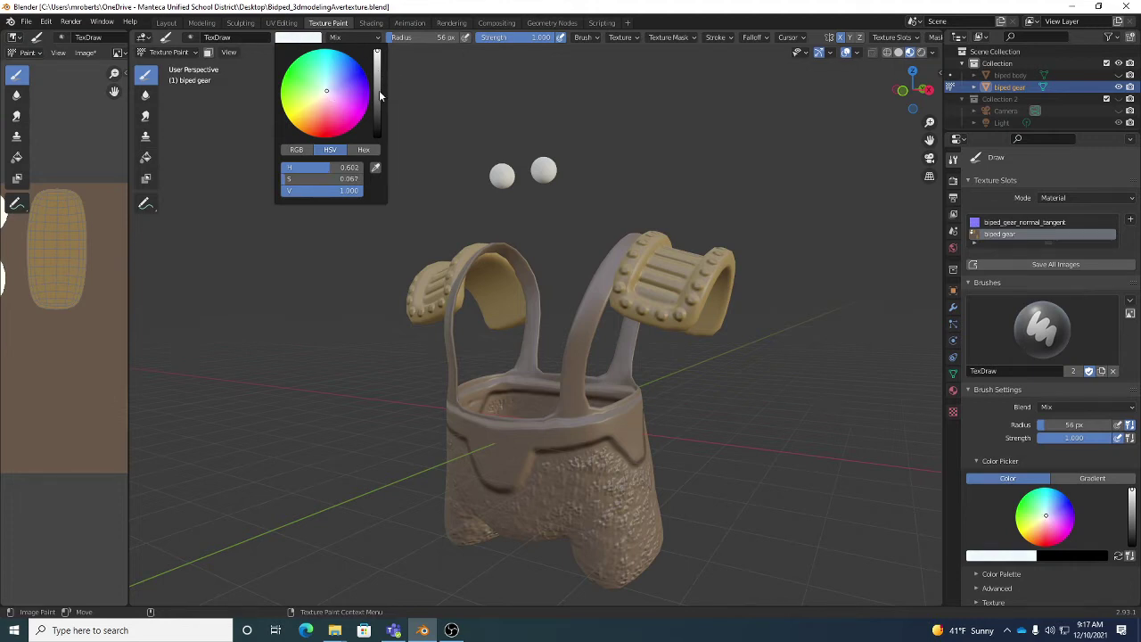
pyautogui.moveTo(328, 91); pyautogui.dragTo(326, 92)
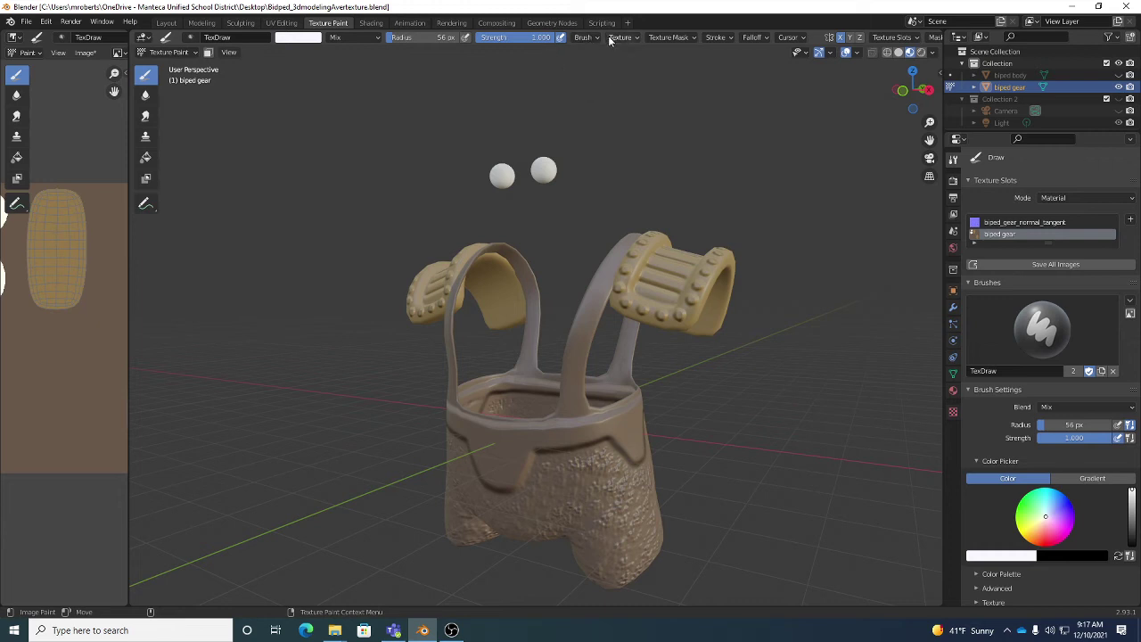
# Review the Draw brush's Texture and Texture Mask settings, and add a new brush texture.
pyautogui.click(661, 38)
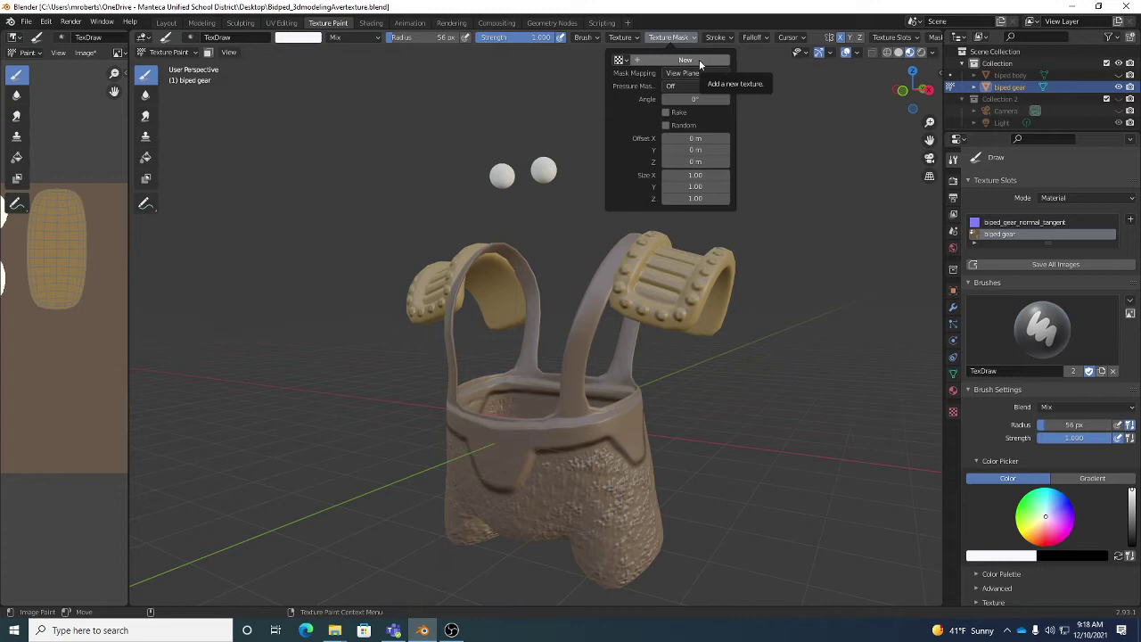
pyautogui.click(624, 37)
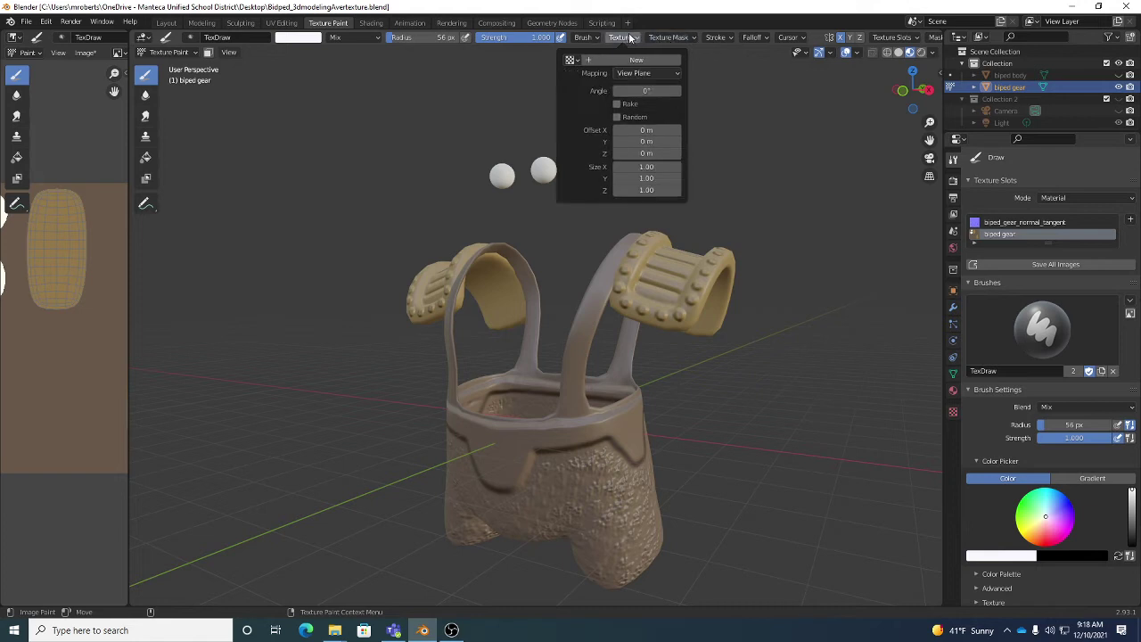
pyautogui.moveTo(662, 37)
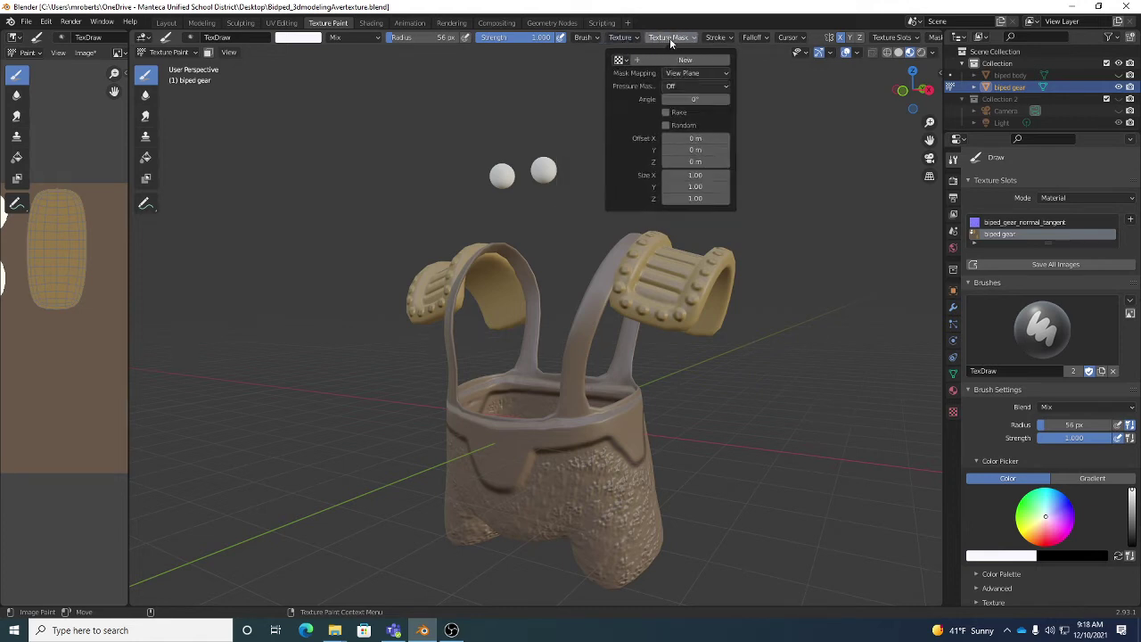
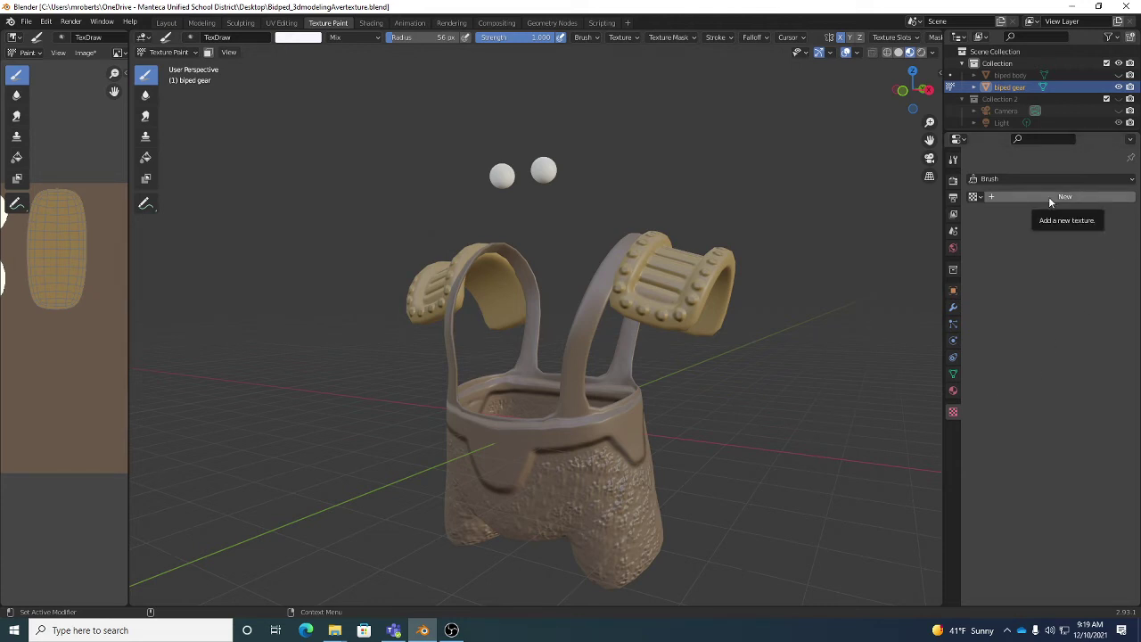
pyautogui.click(1050, 199)
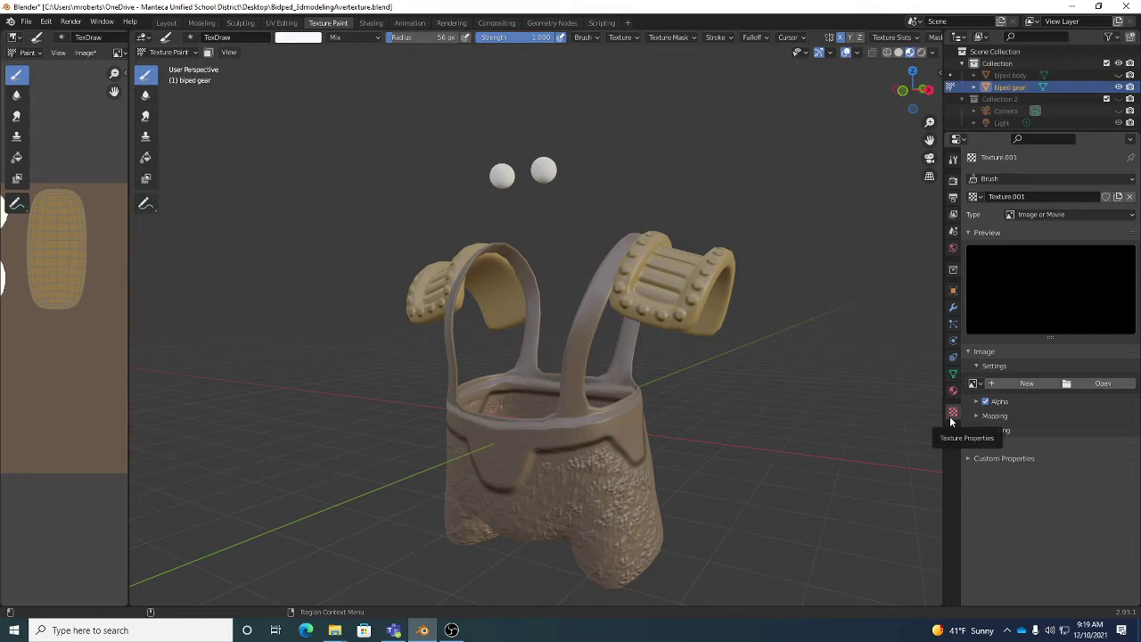
# Browse for the new brush texture's image in the textures folder, and show the files as thumbnails.
pyautogui.click(1106, 383)
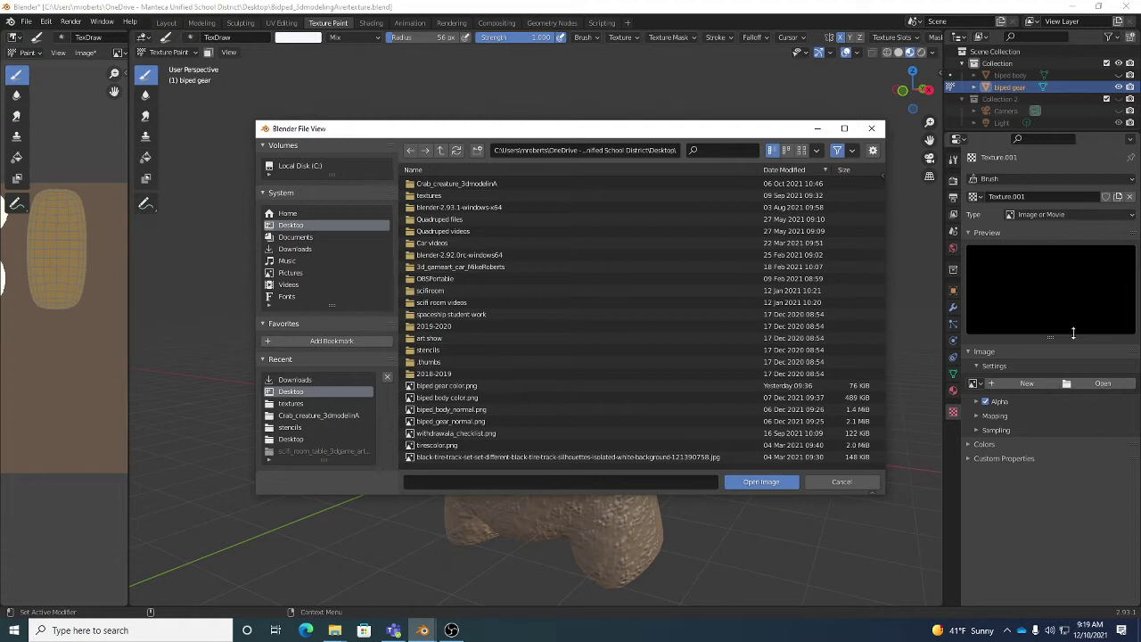
pyautogui.click(294, 404)
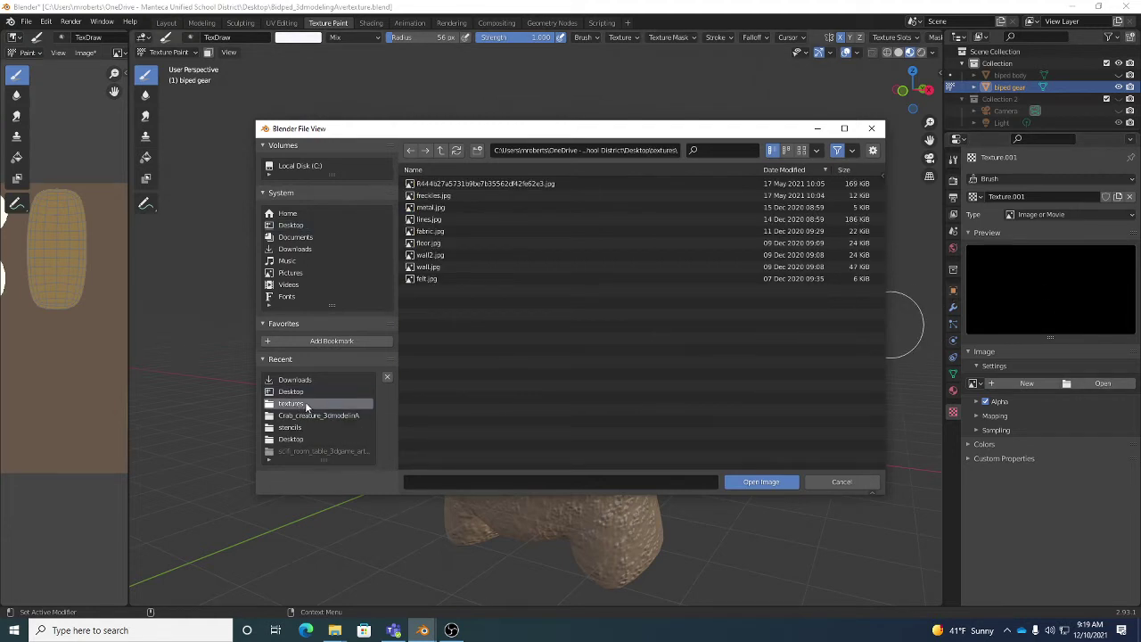
pyautogui.click(803, 151)
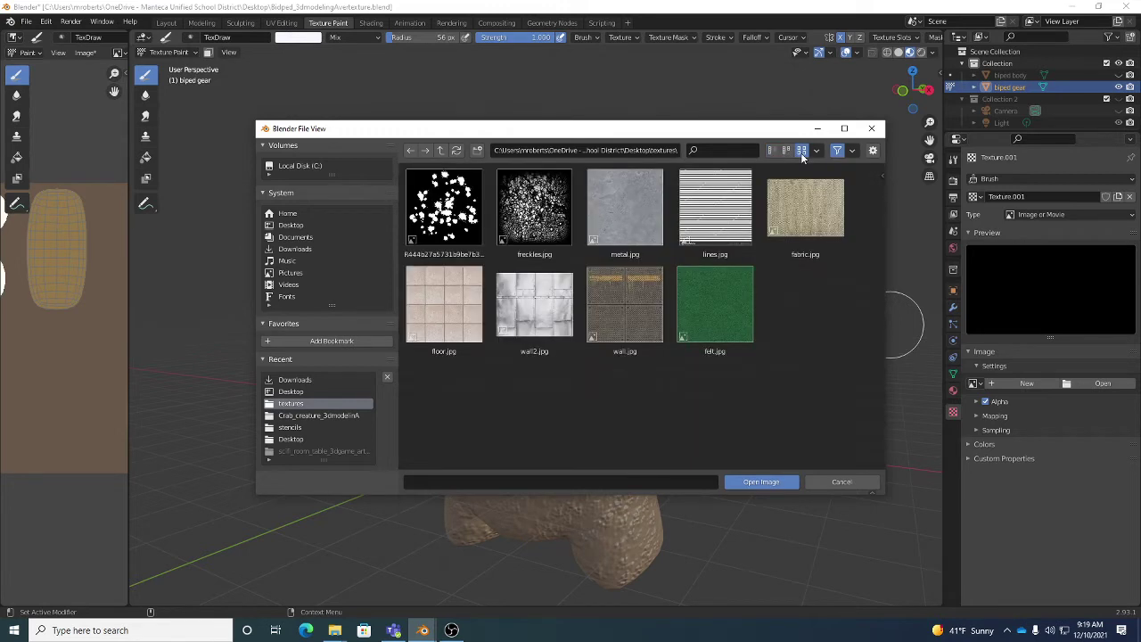
pyautogui.click(772, 152)
pyautogui.click(788, 151)
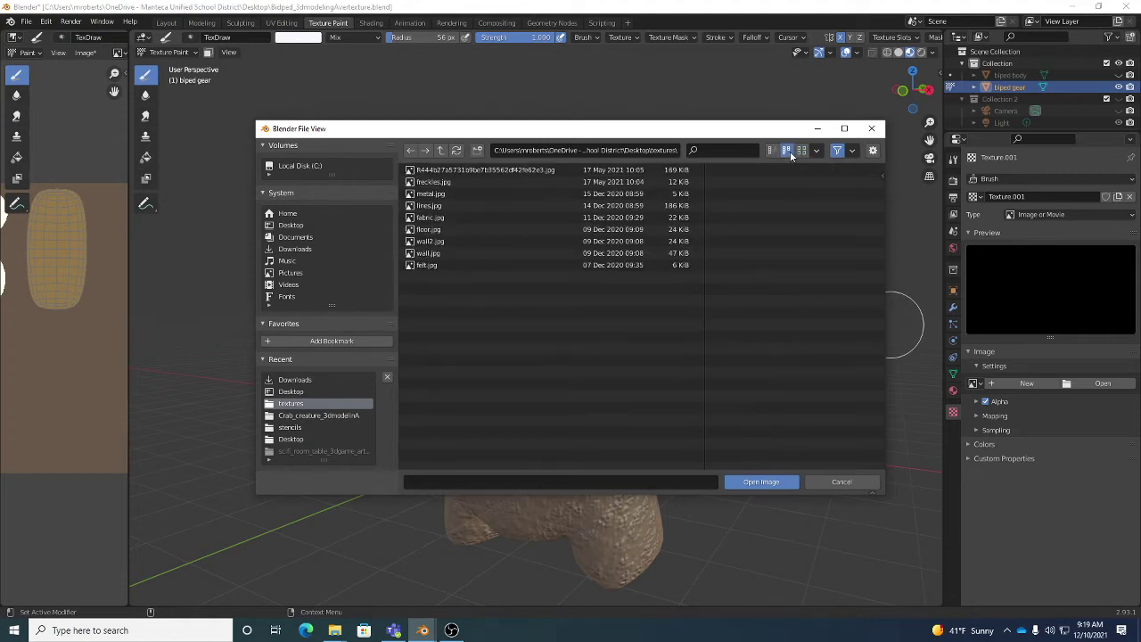
pyautogui.click(772, 152)
pyautogui.click(789, 152)
pyautogui.click(802, 151)
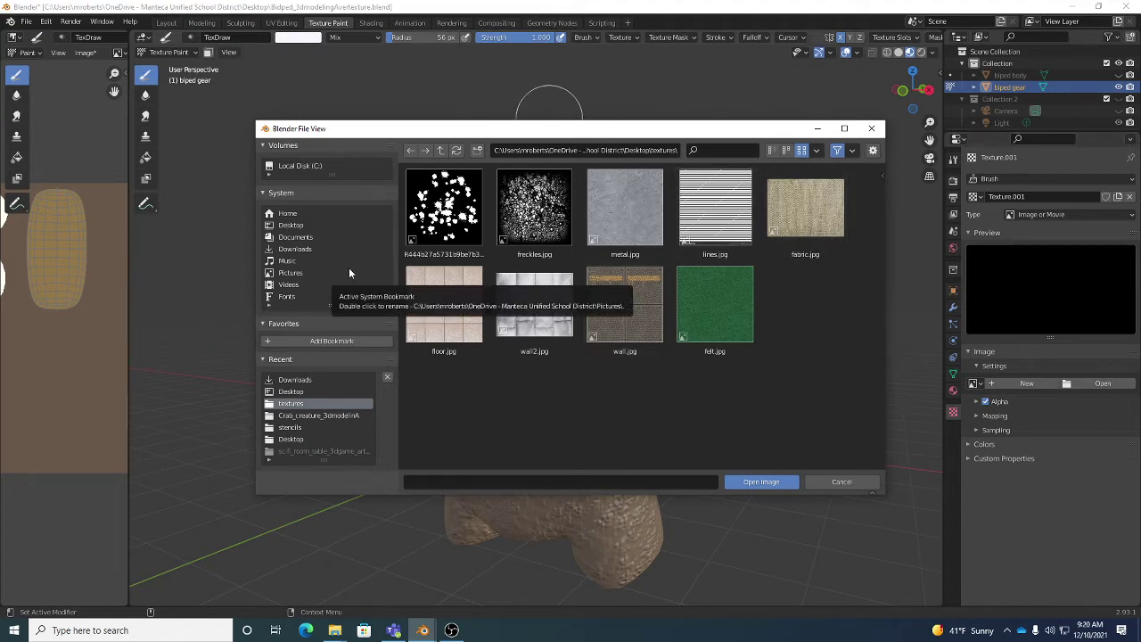
# Load leather.png from the stencils folder as the brush texture's image.
pyautogui.click(290, 427)
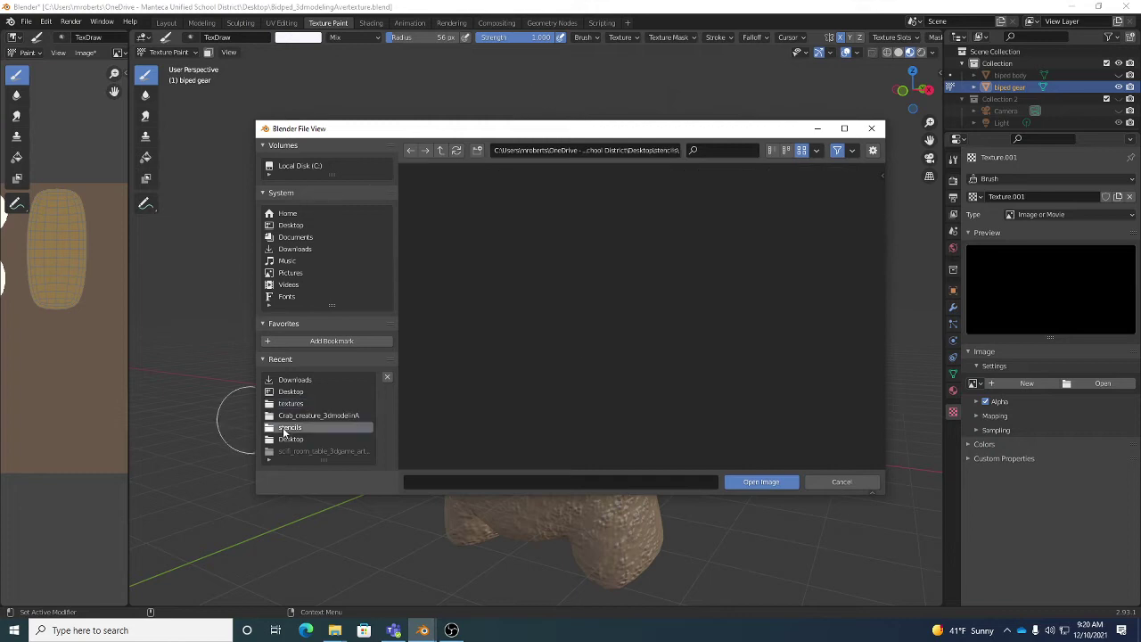
pyautogui.scroll(-8, 641, 299)
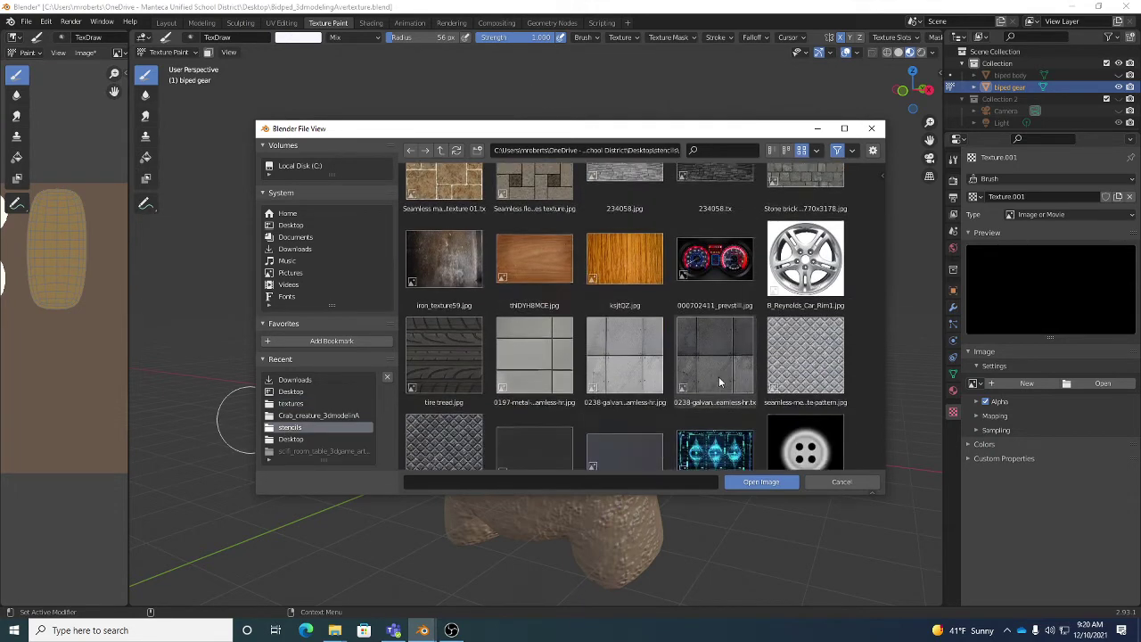
pyautogui.scroll(-2, 696, 404)
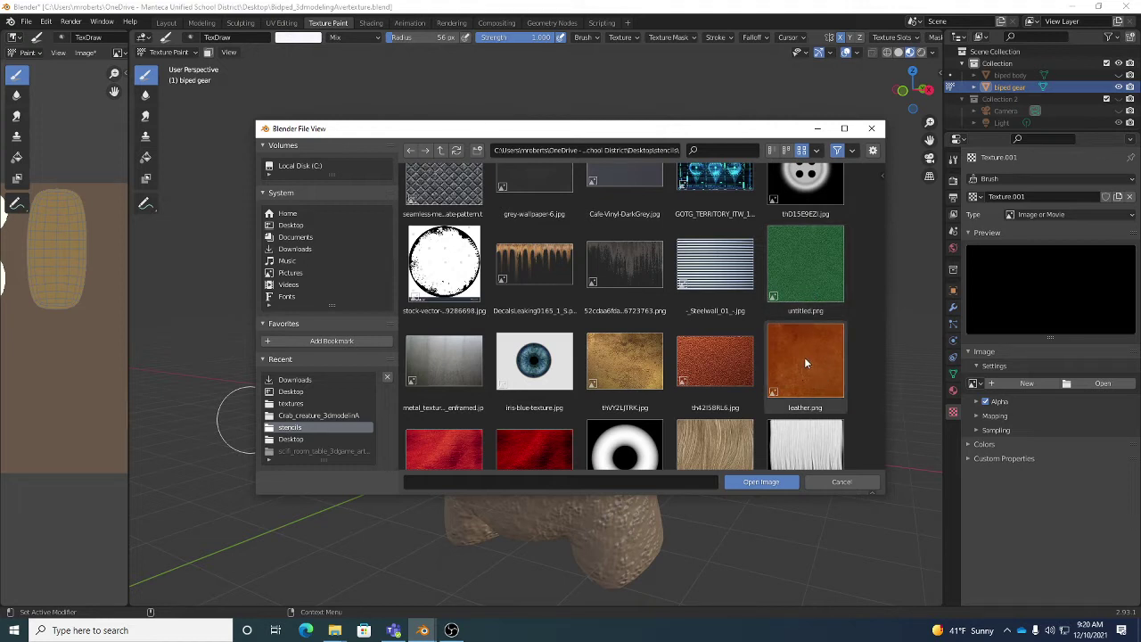
pyautogui.click(290, 404)
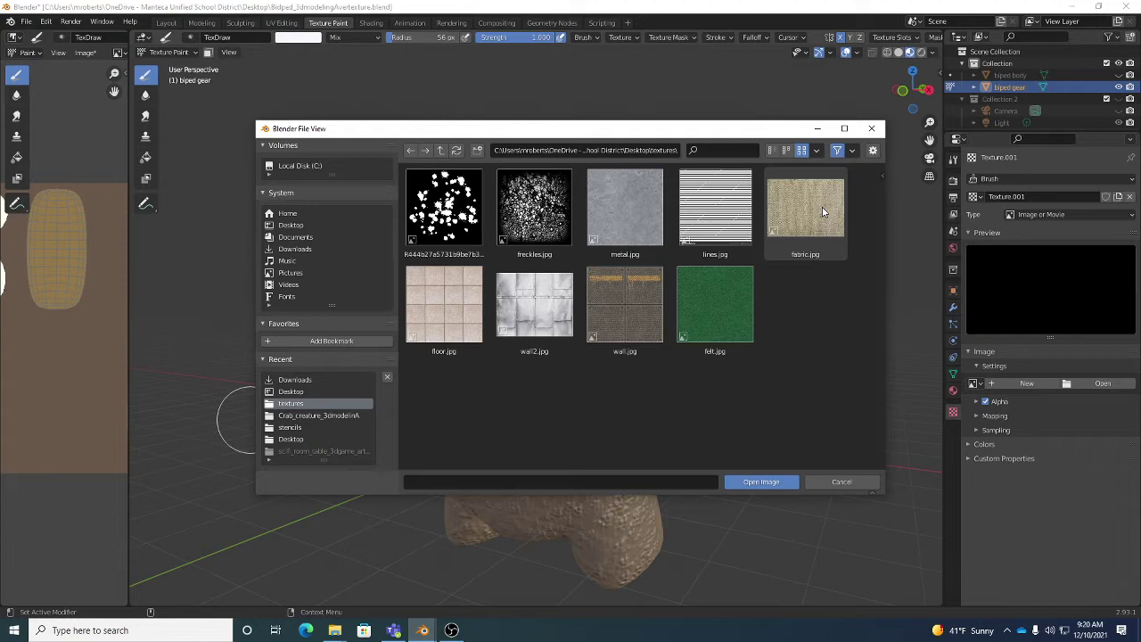
pyautogui.click(291, 428)
pyautogui.scroll(-5, 763, 351)
pyautogui.scroll(-10, 763, 350)
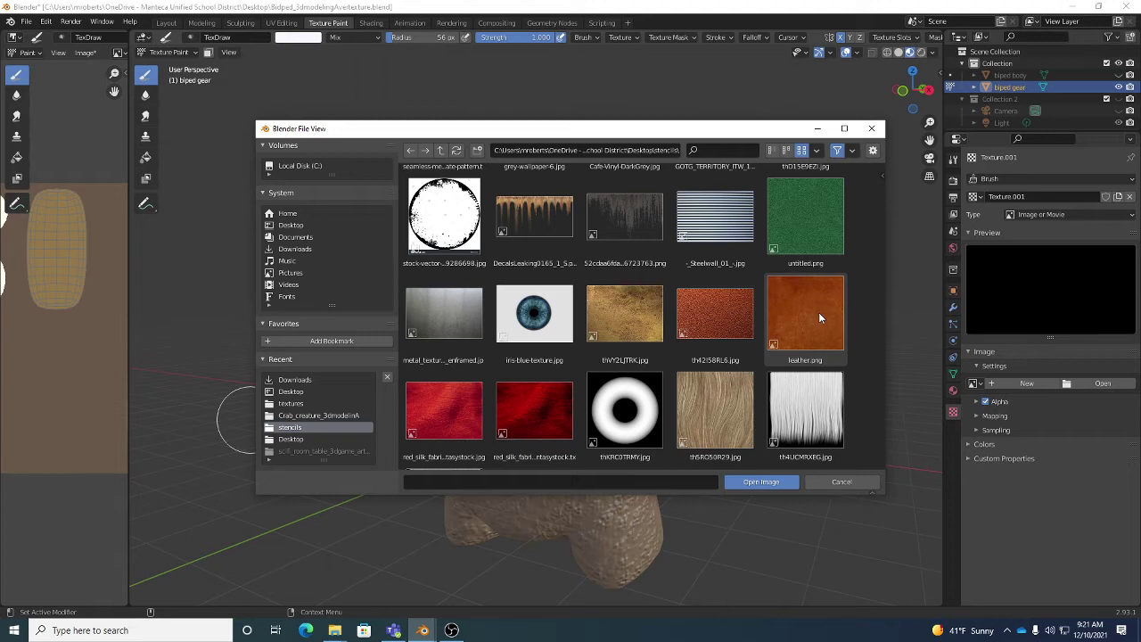
pyautogui.click(819, 314)
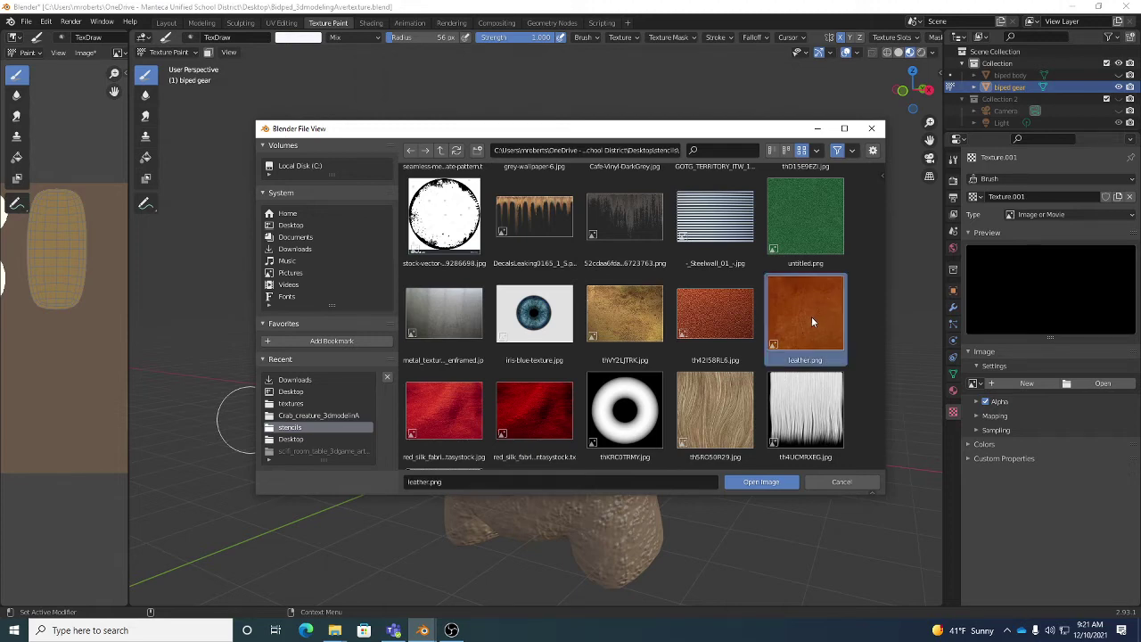
pyautogui.click(760, 481)
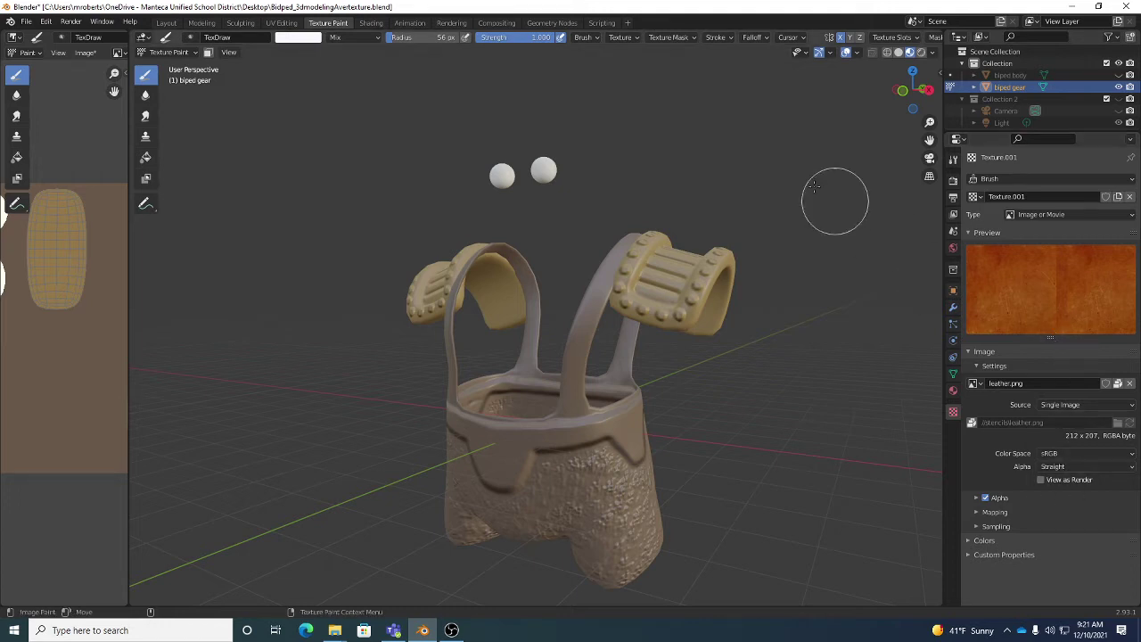
# Choose the leather texture, Texture.001, as the Draw brush's texture.
pyautogui.click(624, 38)
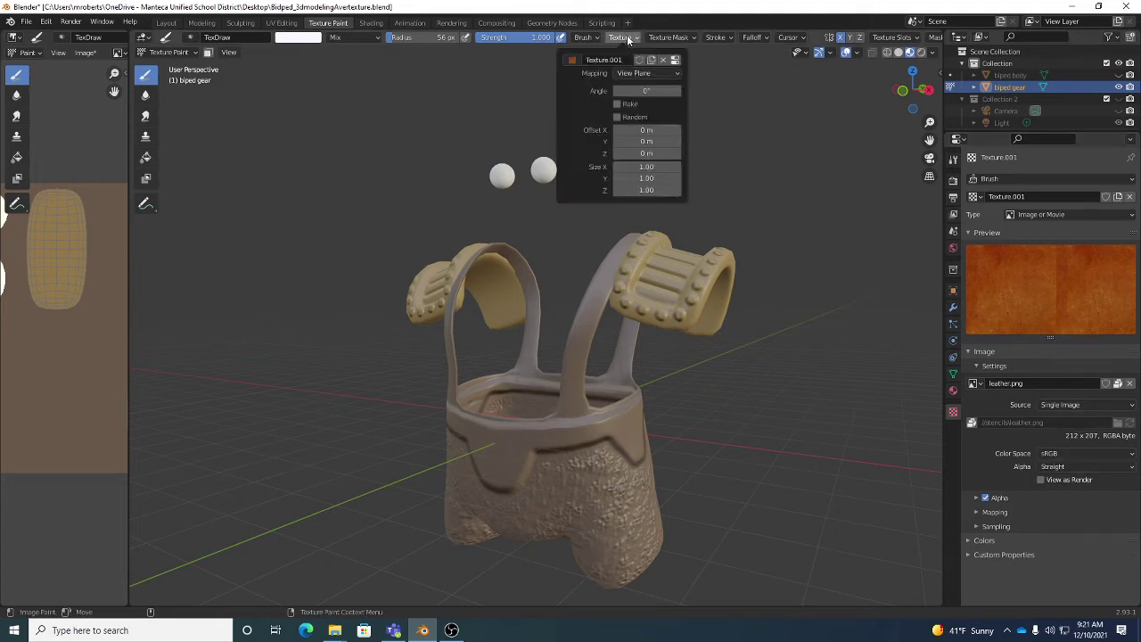
pyautogui.click(573, 61)
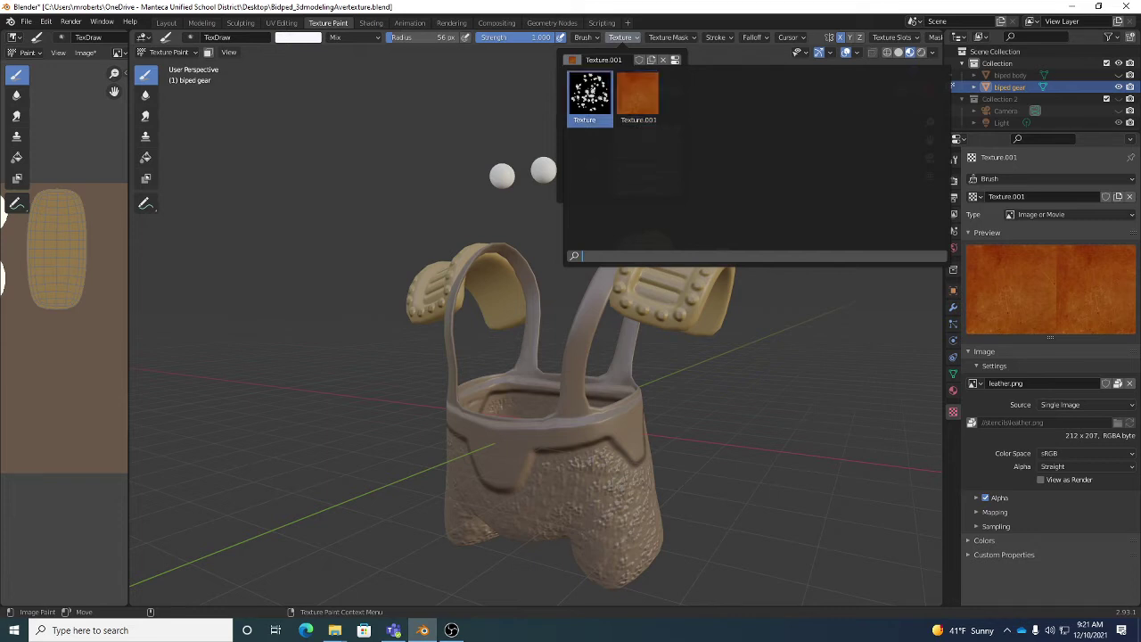
pyautogui.click(637, 94)
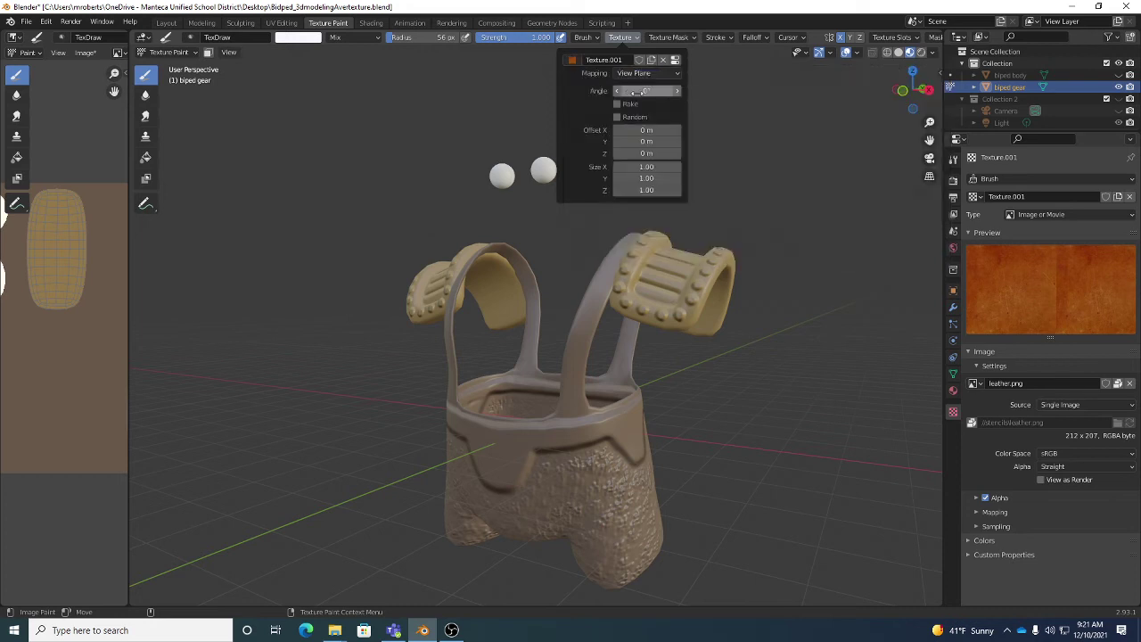
pyautogui.click(575, 60)
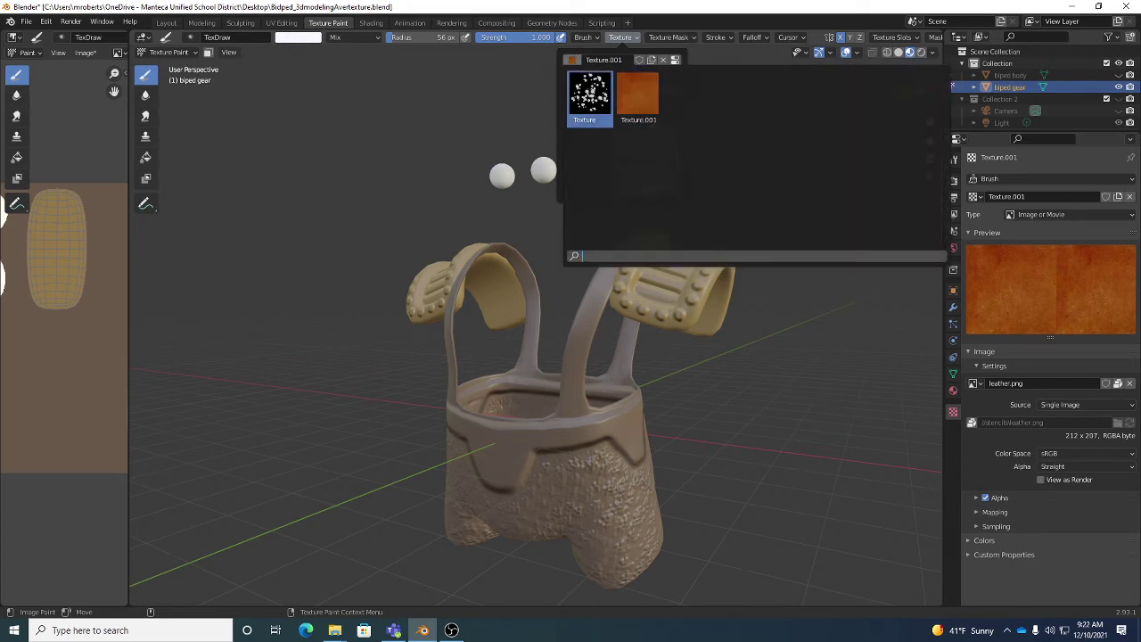
pyautogui.click(590, 93)
pyautogui.click(575, 61)
pyautogui.click(638, 94)
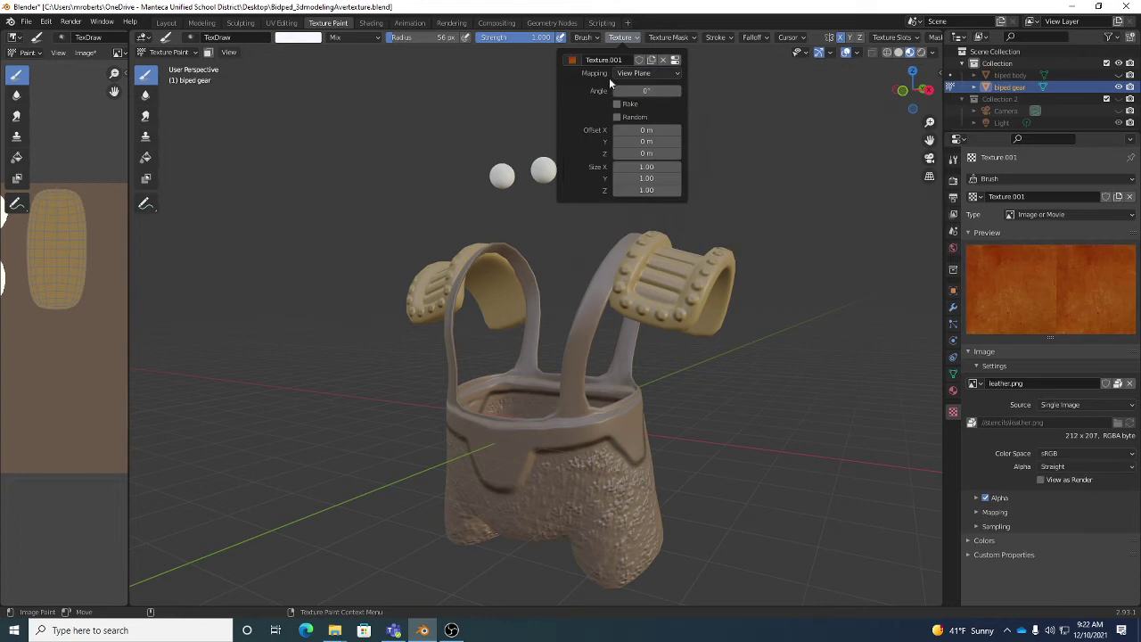
pyautogui.click(572, 60)
pyautogui.click(632, 93)
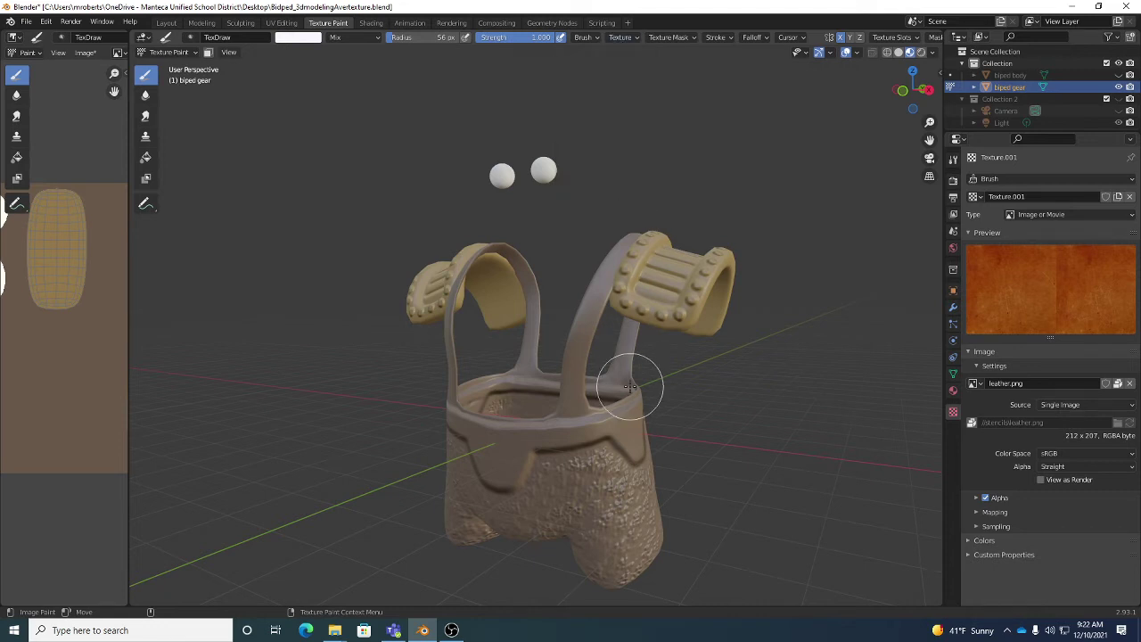
# Paint trial strokes of the leather texture across the bumpy pants part of the gear.
pyautogui.moveTo(597, 486)
pyautogui.mouseDown(button='middle')
pyautogui.moveTo(569, 358)
pyautogui.moveTo(572, 299)
pyautogui.mouseUp(button='middle')
pyautogui.scroll(4, 586, 401)
pyautogui.moveTo(571, 263)
pyautogui.mouseDown()
pyautogui.moveTo(577, 298)
pyautogui.moveTo(573, 330)
pyautogui.moveTo(656, 404)
pyautogui.moveTo(643, 496)
pyautogui.moveTo(610, 410)
pyautogui.moveTo(602, 274)
pyautogui.moveTo(636, 334)
pyautogui.mouseUp()
pyautogui.moveTo(636, 334); pyautogui.dragTo(624, 339, button='middle')
pyautogui.moveTo(624, 338)
pyautogui.mouseDown()
pyautogui.moveTo(648, 350)
pyautogui.moveTo(720, 434)
pyautogui.moveTo(683, 304)
pyautogui.moveTo(644, 364)
pyautogui.mouseUp()
pyautogui.moveTo(716, 377); pyautogui.dragTo(928, 317, button='middle')
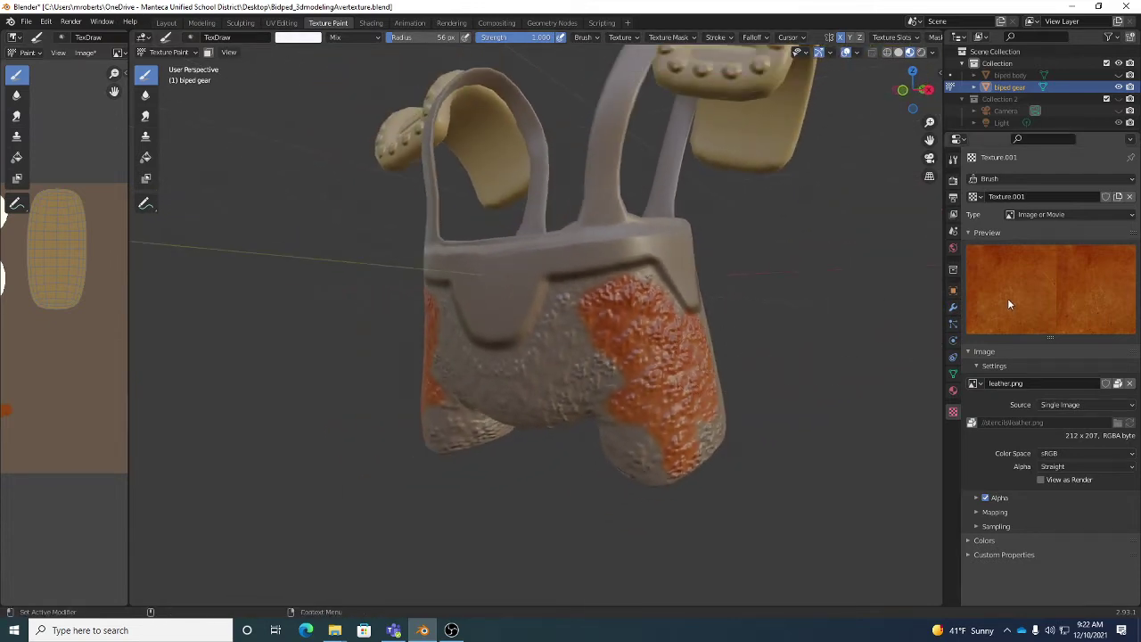
pyautogui.moveTo(522, 331)
pyautogui.mouseDown()
pyautogui.moveTo(585, 316)
pyautogui.moveTo(541, 380)
pyautogui.moveTo(594, 354)
pyautogui.moveTo(609, 366)
pyautogui.moveTo(588, 383)
pyautogui.mouseUp()
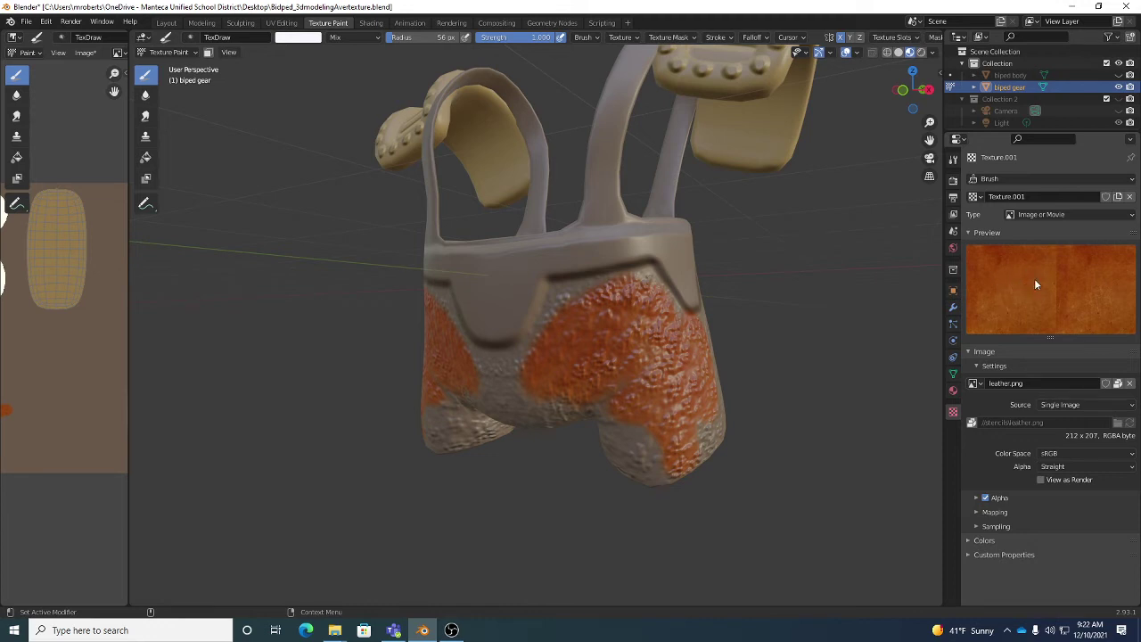
pyautogui.moveTo(637, 403); pyautogui.dragTo(606, 395, button='middle')
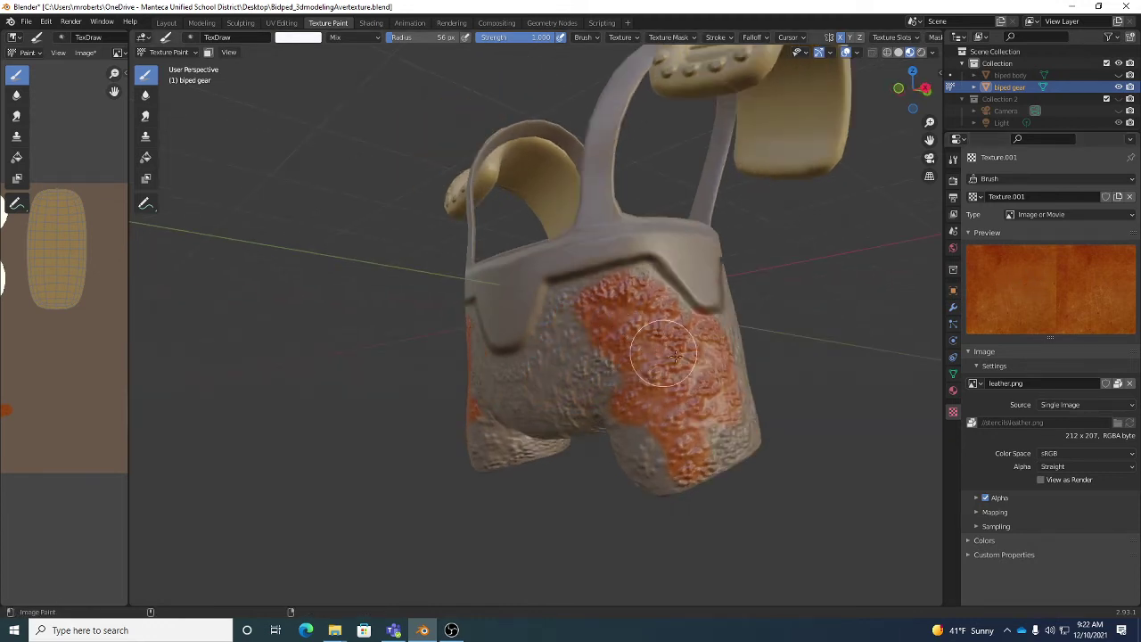
# Undo all the leather strokes on the pants.
pyautogui.hotkey('ctrl', 'z')
pyautogui.hotkey('ctrl', 'z')
pyautogui.hotkey('ctrl', 'z')
pyautogui.hotkey('ctrl', 'z')
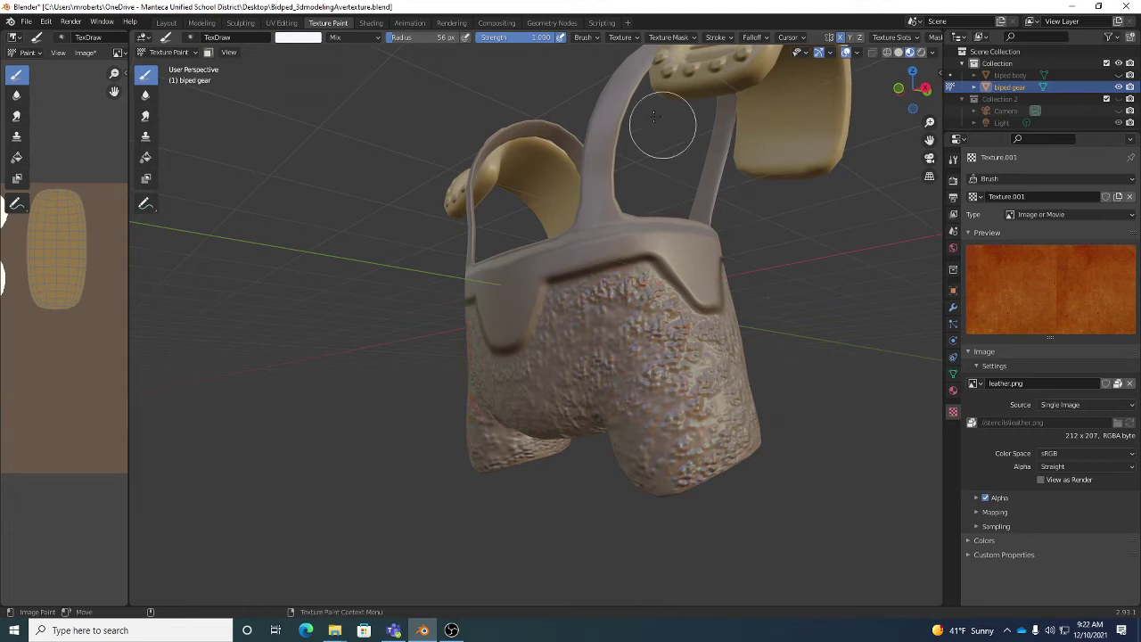
# Review the brush's texture mapping options, its Stroke settings and its advanced Brush settings, keeping View Plane mapping.
pyautogui.click(623, 37)
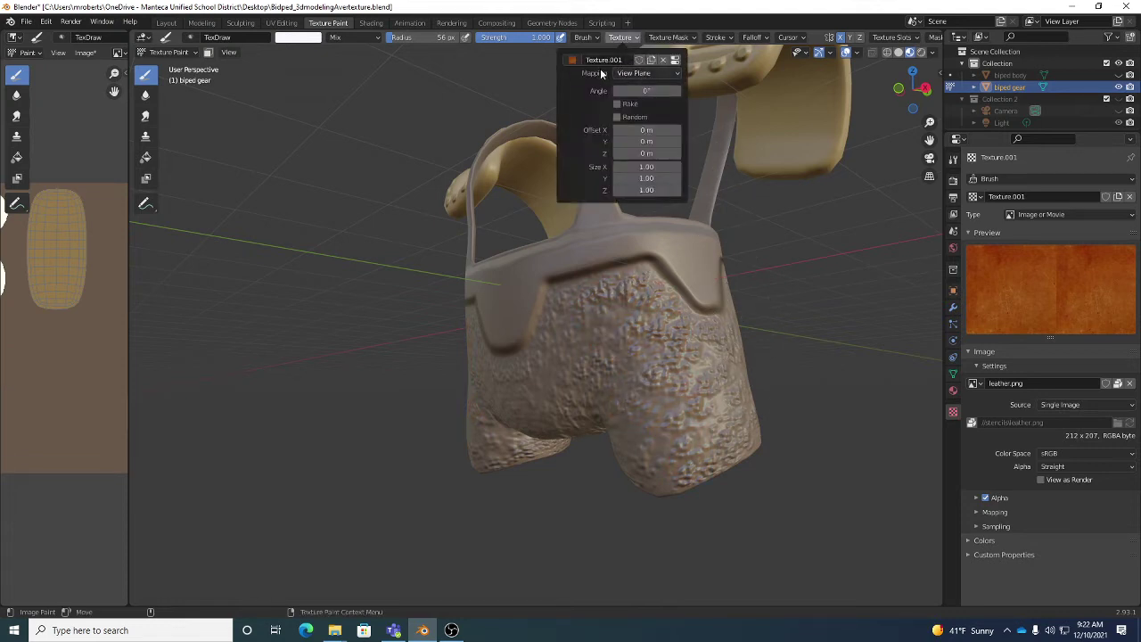
pyautogui.click(631, 74)
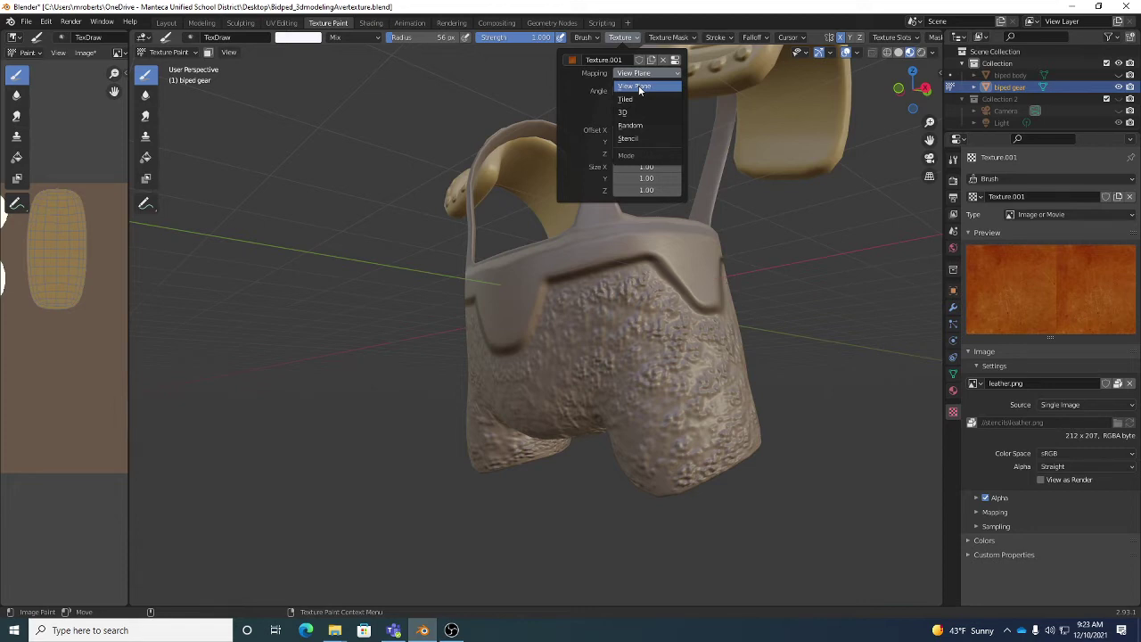
pyautogui.click(639, 90)
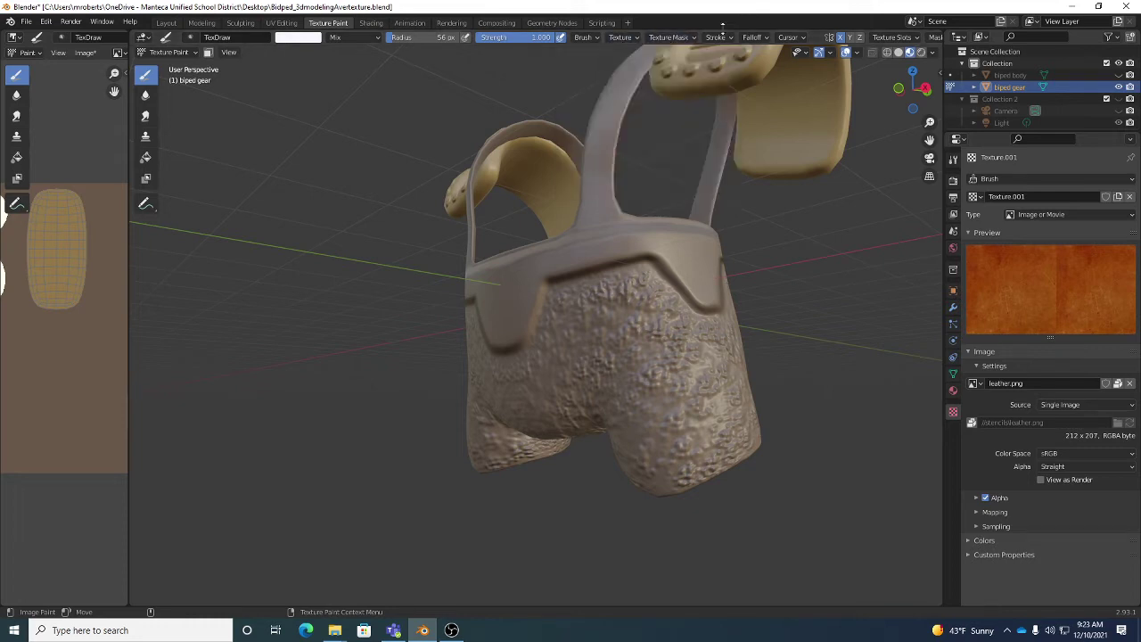
pyautogui.click(716, 37)
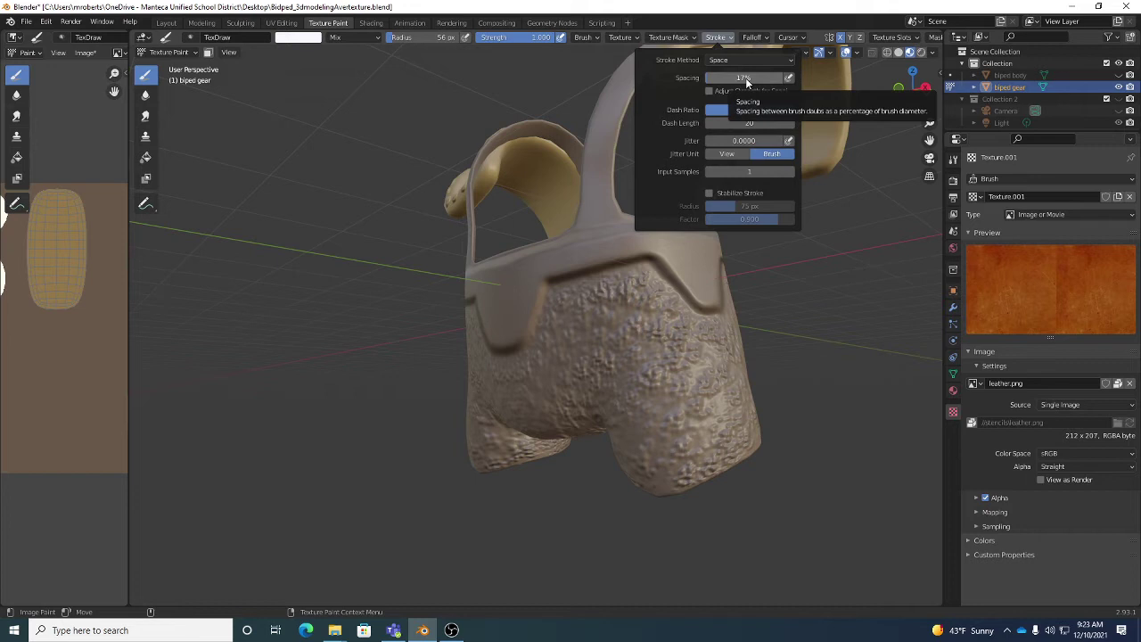
pyautogui.click(587, 37)
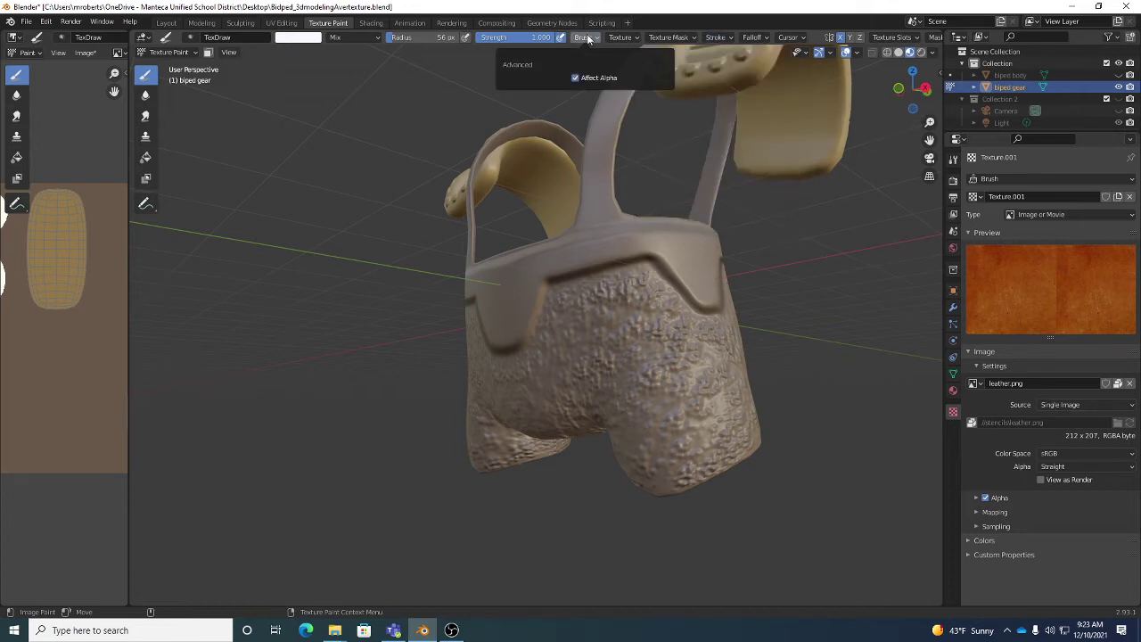
# Set the brush texture's mapping to Stencil, and place the leather stencil over the pants, slightly rotated.
pyautogui.moveTo(617, 38)
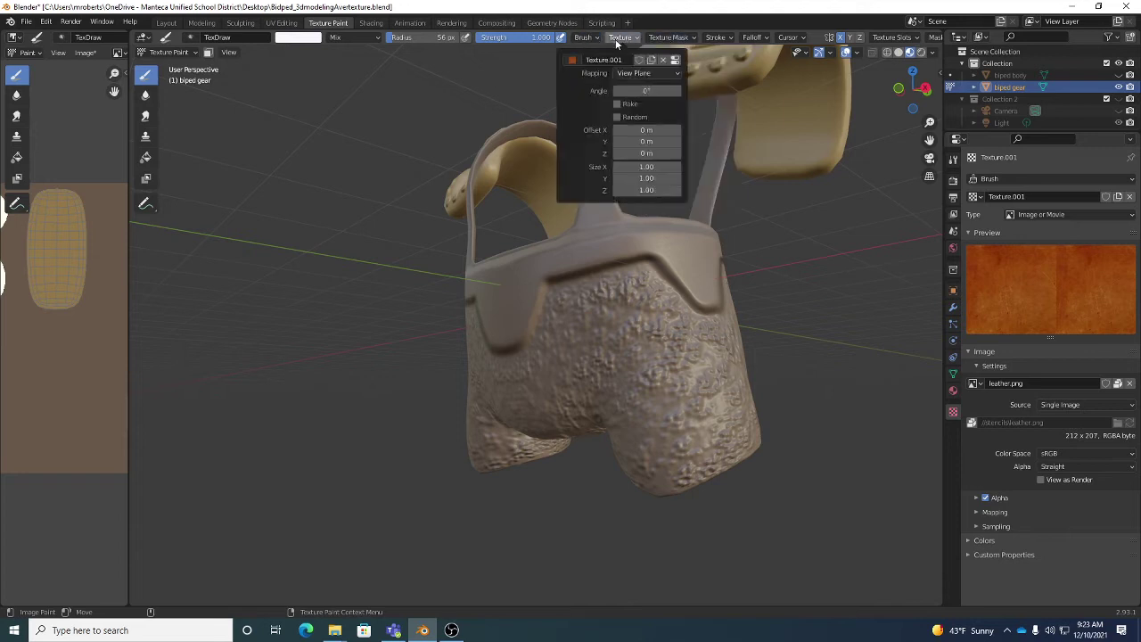
pyautogui.click(625, 73)
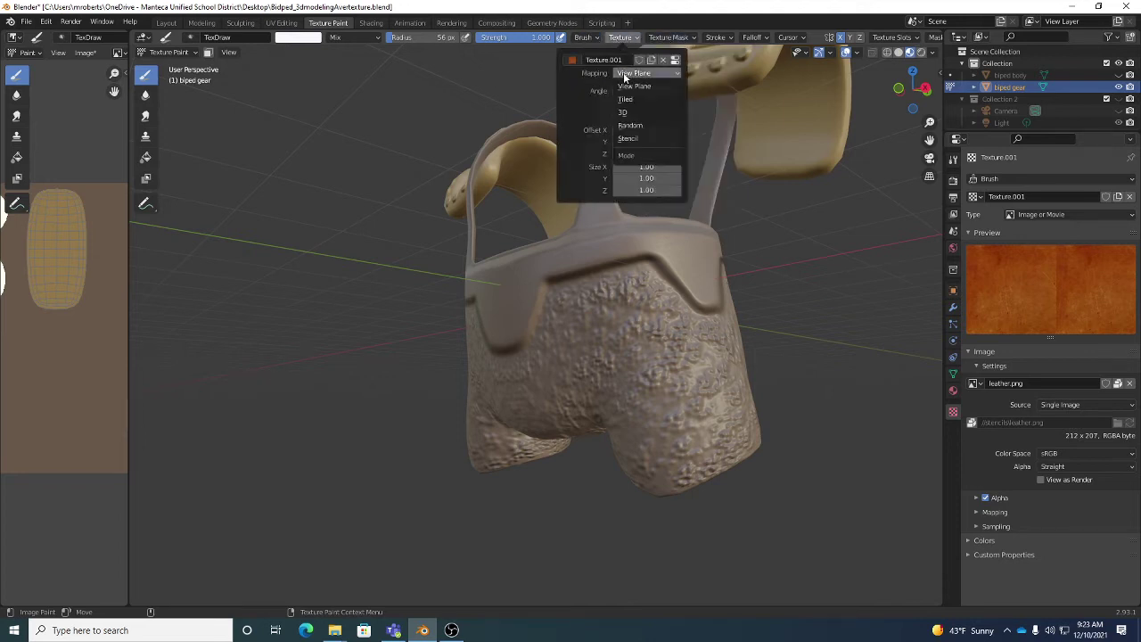
pyautogui.click(639, 140)
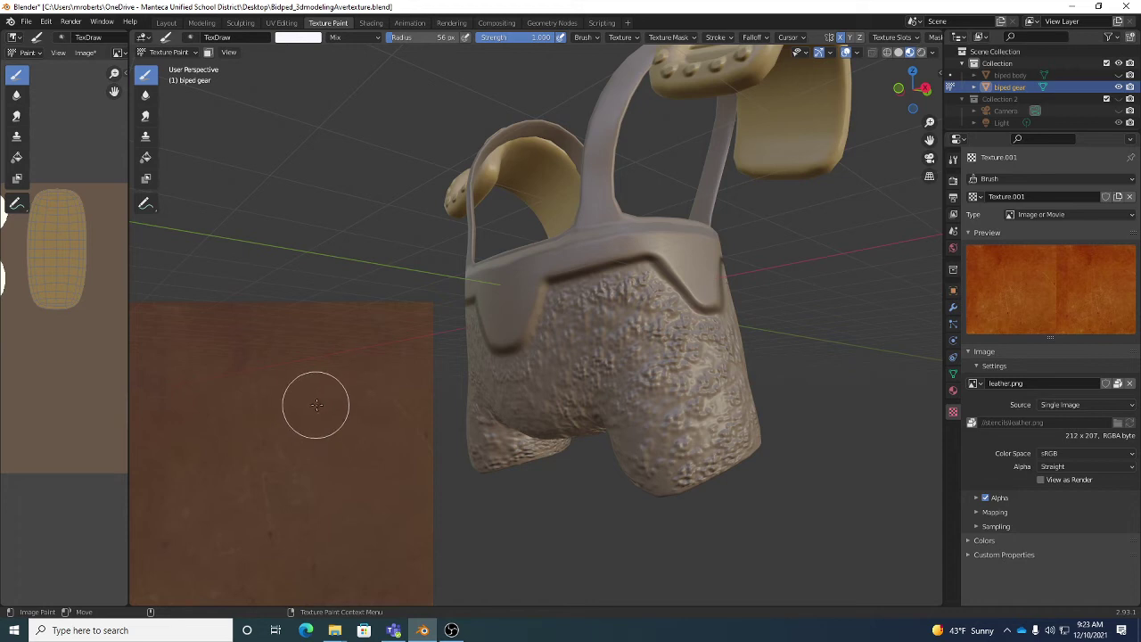
pyautogui.moveTo(335, 392)
pyautogui.mouseDown(button='right')
pyautogui.moveTo(459, 375)
pyautogui.moveTo(657, 307)
pyautogui.moveTo(604, 314)
pyautogui.moveTo(723, 313)
pyautogui.moveTo(640, 332)
pyautogui.moveTo(650, 255)
pyautogui.moveTo(581, 224)
pyautogui.moveTo(611, 381)
pyautogui.moveTo(619, 294)
pyautogui.moveTo(620, 327)
pyautogui.mouseUp(button='right')
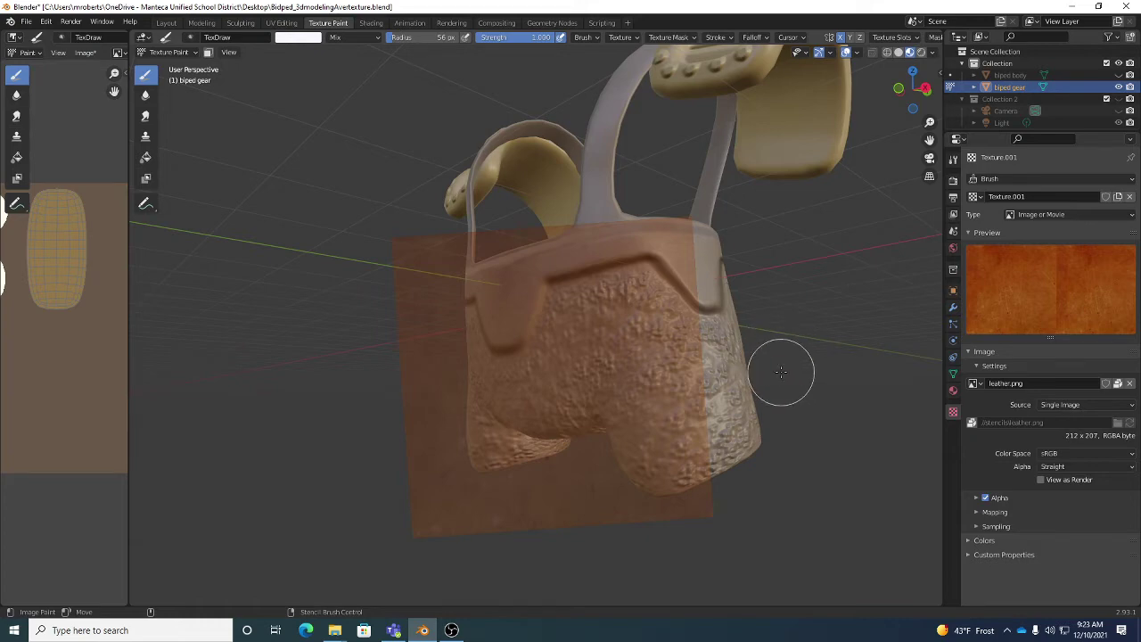
# Frame the pants from a low angle behind the leather stencil, and shift the stencil to cover the nearer leg.
pyautogui.scroll(4, 759, 377)
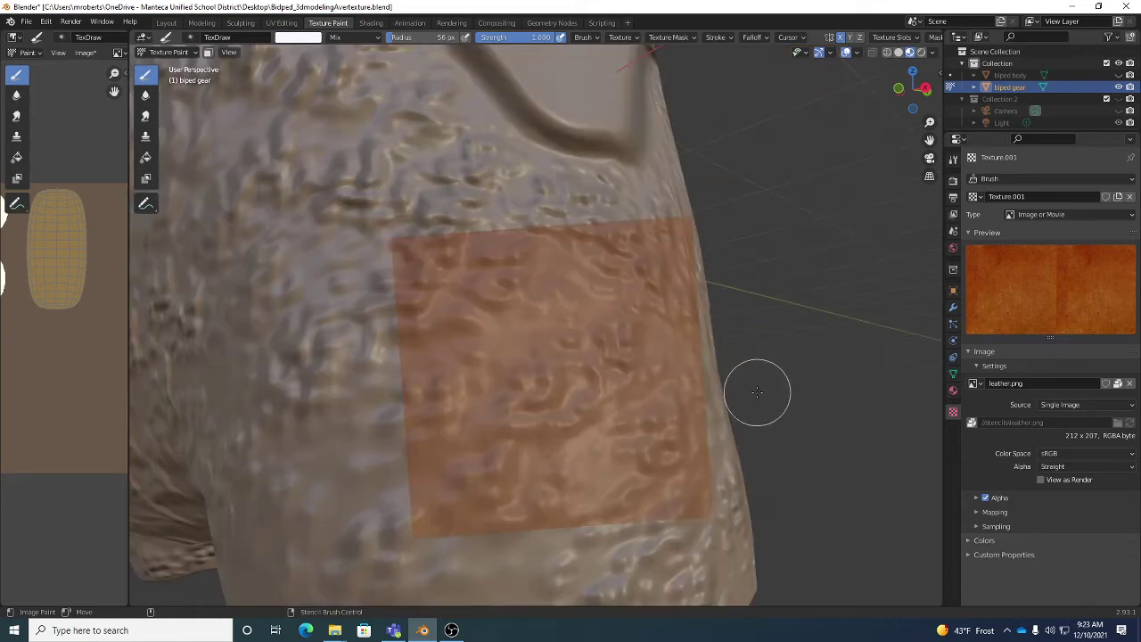
pyautogui.scroll(-7, 759, 390)
pyautogui.scroll(3, 749, 410)
pyautogui.scroll(4, 756, 395)
pyautogui.scroll(-5, 756, 394)
pyautogui.moveTo(759, 391)
pyautogui.mouseDown(button='middle')
pyautogui.moveTo(747, 378)
pyautogui.moveTo(732, 390)
pyautogui.moveTo(741, 387)
pyautogui.mouseUp(button='middle')
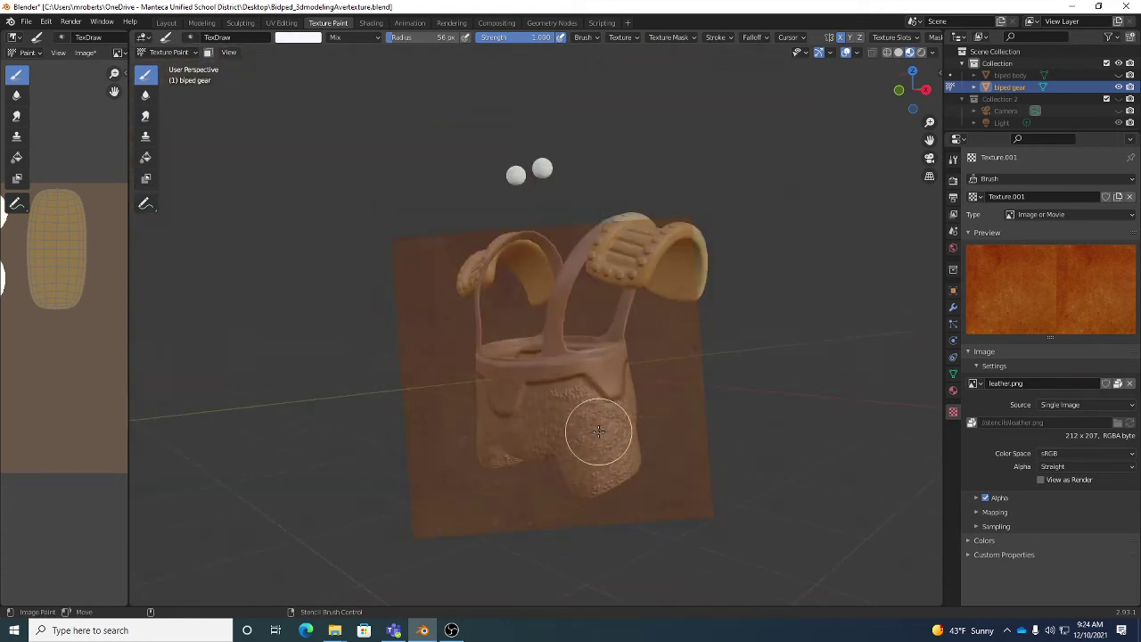
pyautogui.moveTo(612, 408); pyautogui.dragTo(626, 360, button='middle')
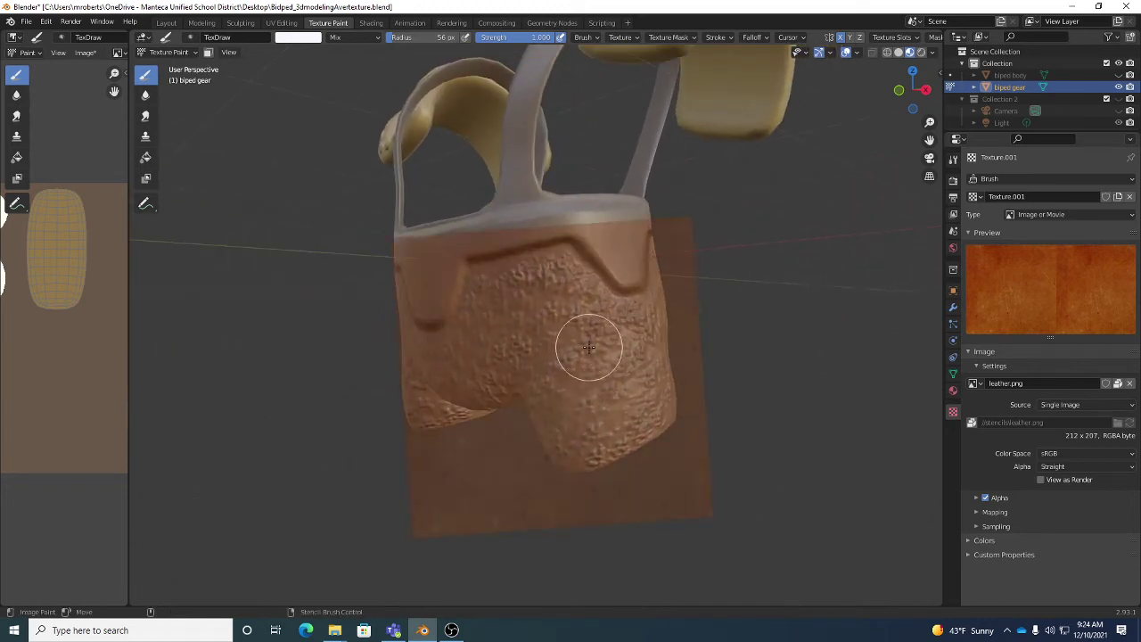
pyautogui.moveTo(591, 339)
pyautogui.mouseDown(button='right')
pyautogui.moveTo(835, 353)
pyautogui.moveTo(471, 339)
pyautogui.moveTo(675, 331)
pyautogui.moveTo(776, 383)
pyautogui.moveTo(586, 331)
pyautogui.moveTo(619, 300)
pyautogui.moveTo(731, 293)
pyautogui.moveTo(618, 305)
pyautogui.moveTo(657, 344)
pyautogui.moveTo(612, 255)
pyautogui.moveTo(612, 331)
pyautogui.moveTo(651, 335)
pyautogui.moveTo(657, 285)
pyautogui.moveTo(693, 270)
pyautogui.moveTo(675, 286)
pyautogui.moveTo(662, 395)
pyautogui.moveTo(697, 400)
pyautogui.mouseUp(button='right')
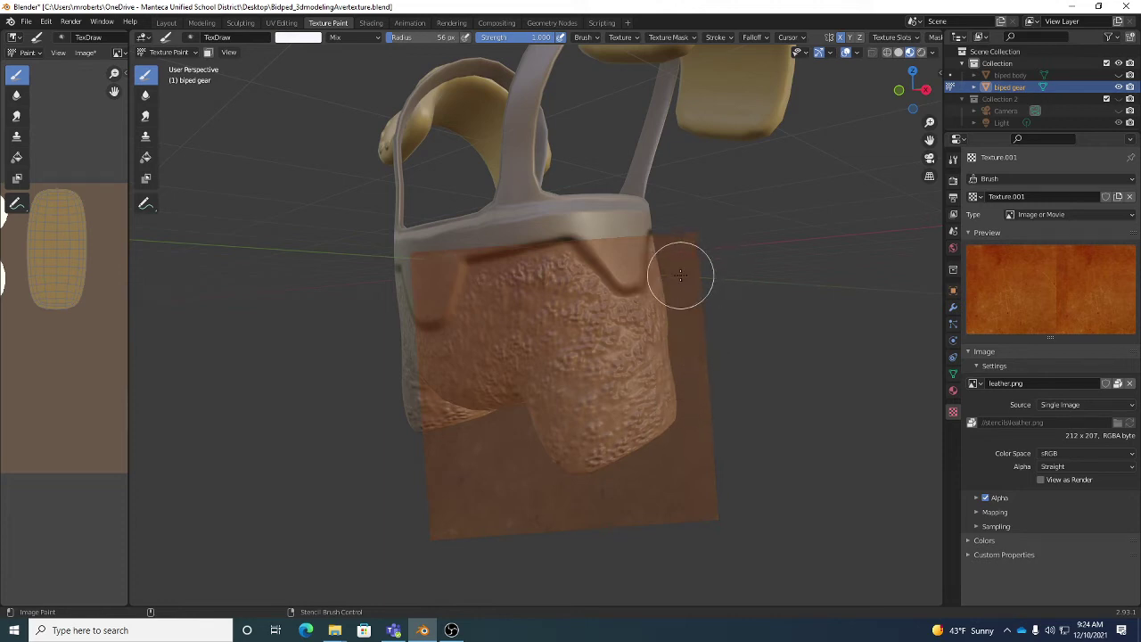
# Try nudging the leather stencil around the nearer leg and swapping the brush colour between white and black.
pyautogui.keyDown('ctrl'); pyautogui.moveTo(683, 270); pyautogui.dragTo(679, 319, button='right'); pyautogui.keyUp('ctrl')
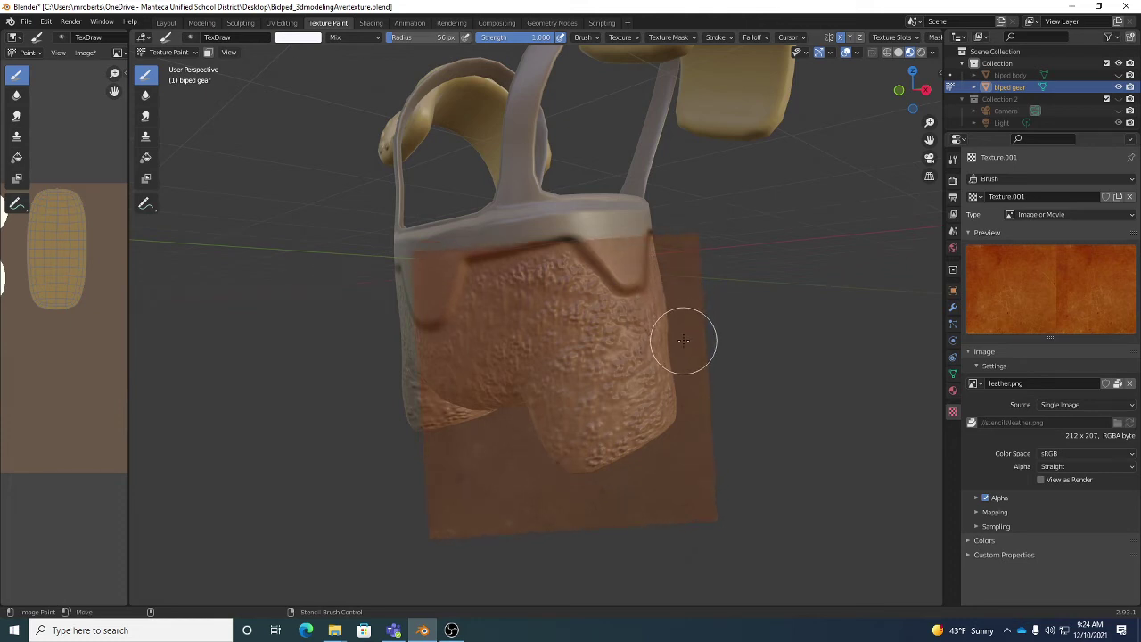
pyautogui.moveTo(683, 340); pyautogui.dragTo(689, 335, button='right')
pyautogui.press('x')
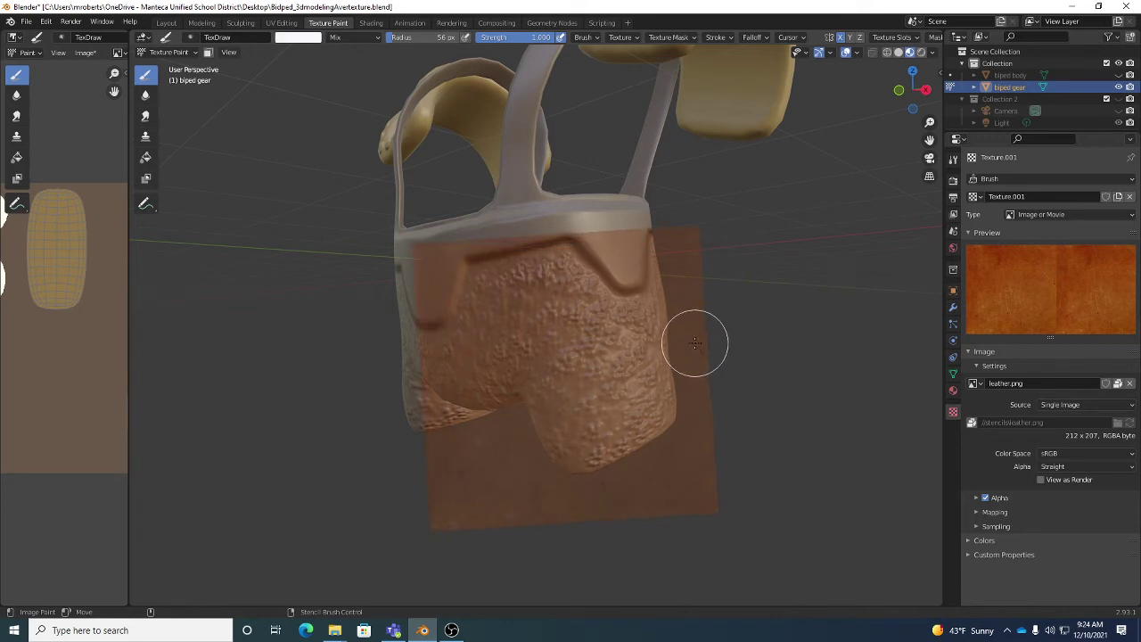
pyautogui.press('x')
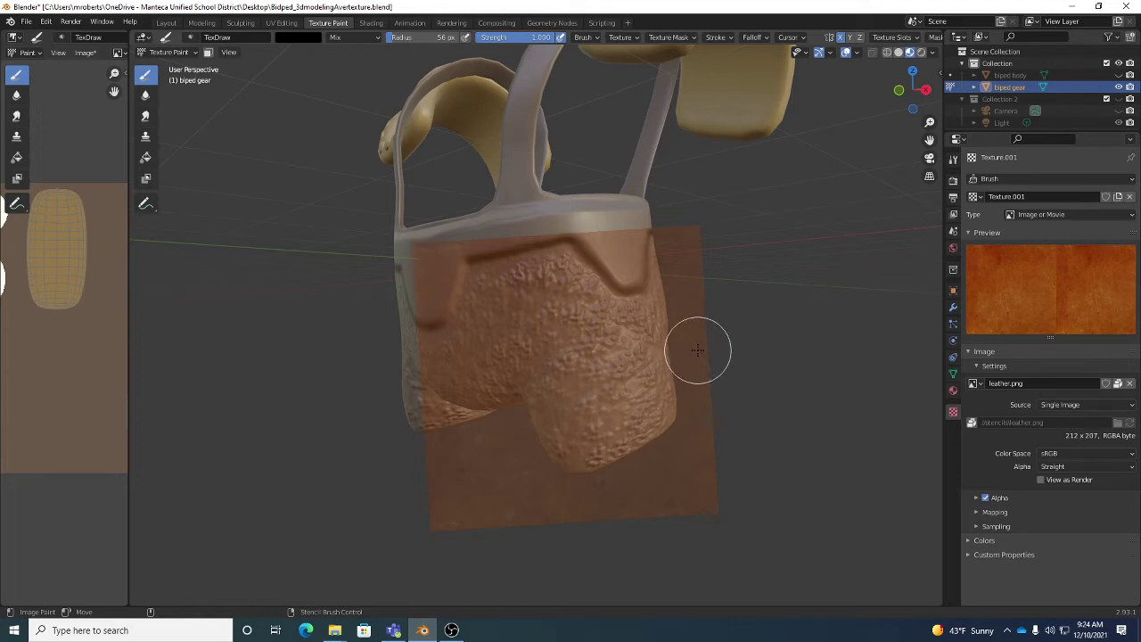
pyautogui.press('x')
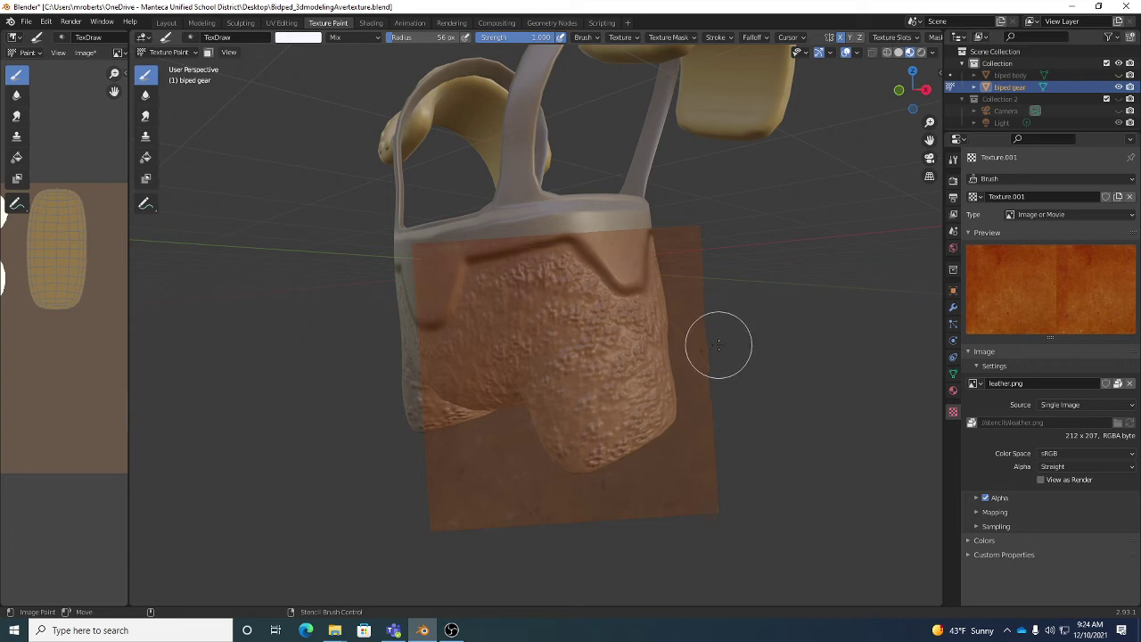
pyautogui.press('x')
pyautogui.press('x')
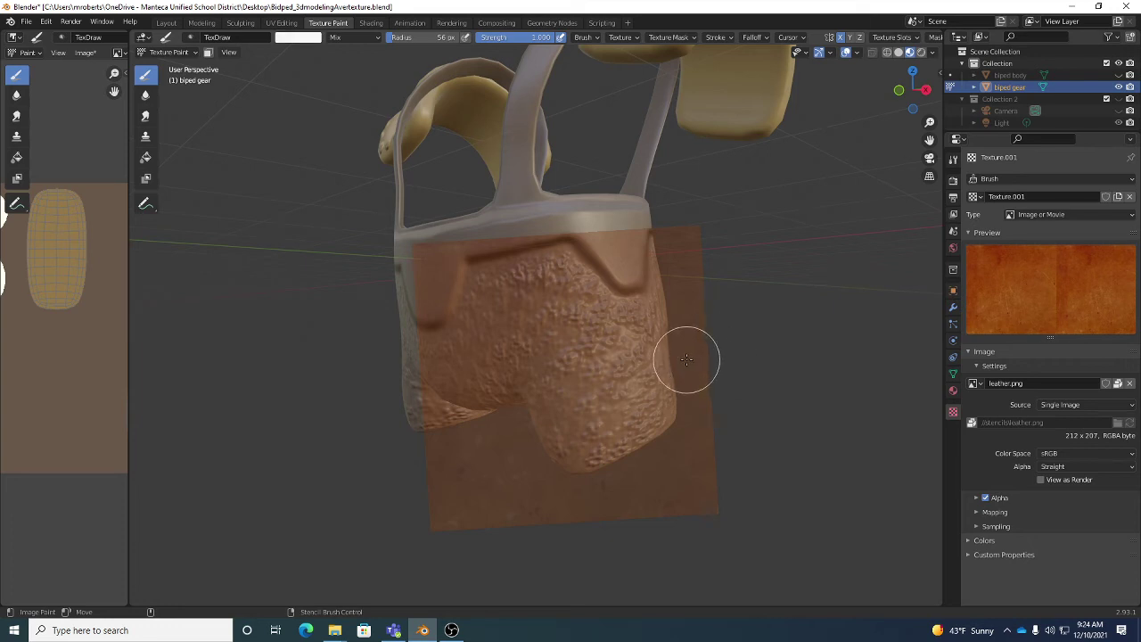
pyautogui.moveTo(685, 360)
pyautogui.mouseDown(button='right')
pyautogui.moveTo(716, 362)
pyautogui.moveTo(702, 355)
pyautogui.mouseUp(button='right')
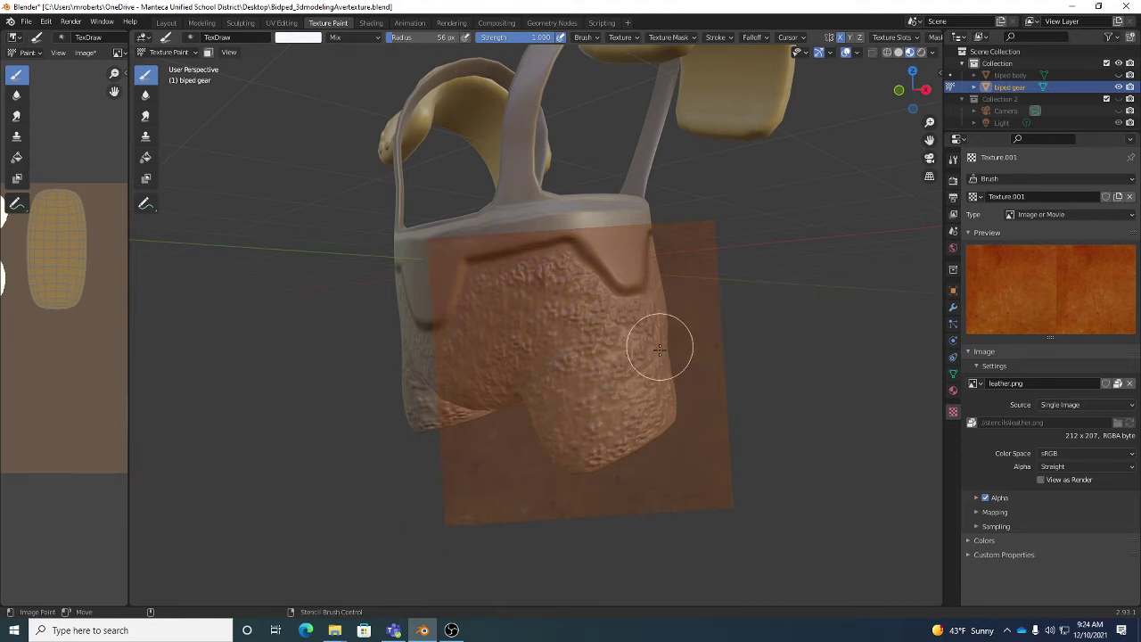
pyautogui.press('x')
pyautogui.press('x')
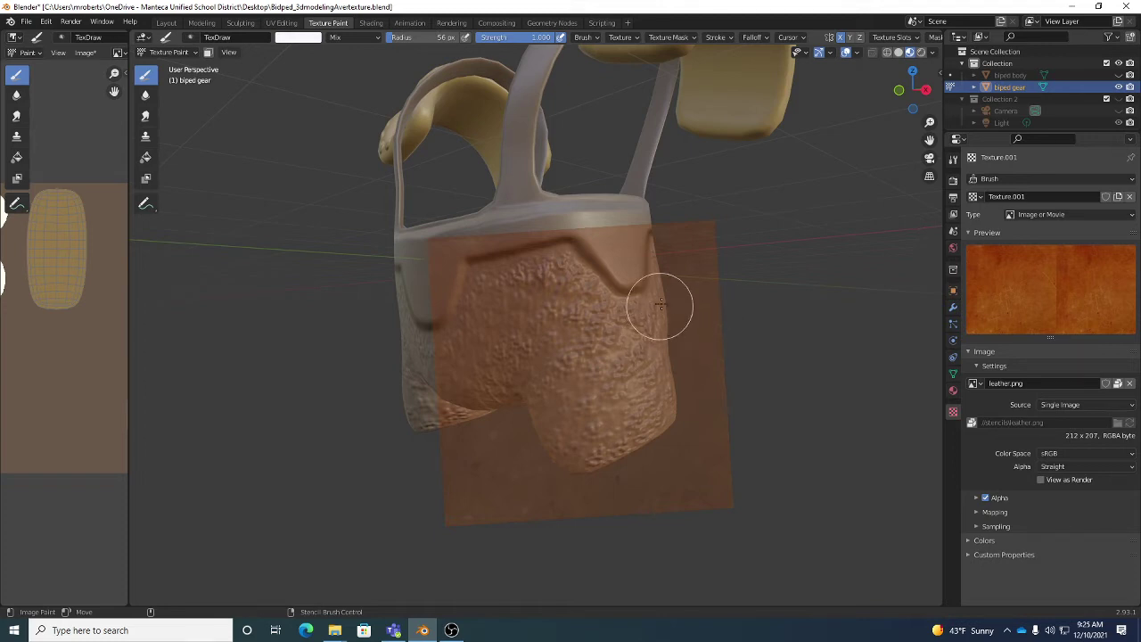
pyautogui.moveTo(693, 298)
pyautogui.mouseDown(button='right')
pyautogui.moveTo(693, 320)
pyautogui.moveTo(680, 308)
pyautogui.moveTo(678, 319)
pyautogui.mouseUp(button='right')
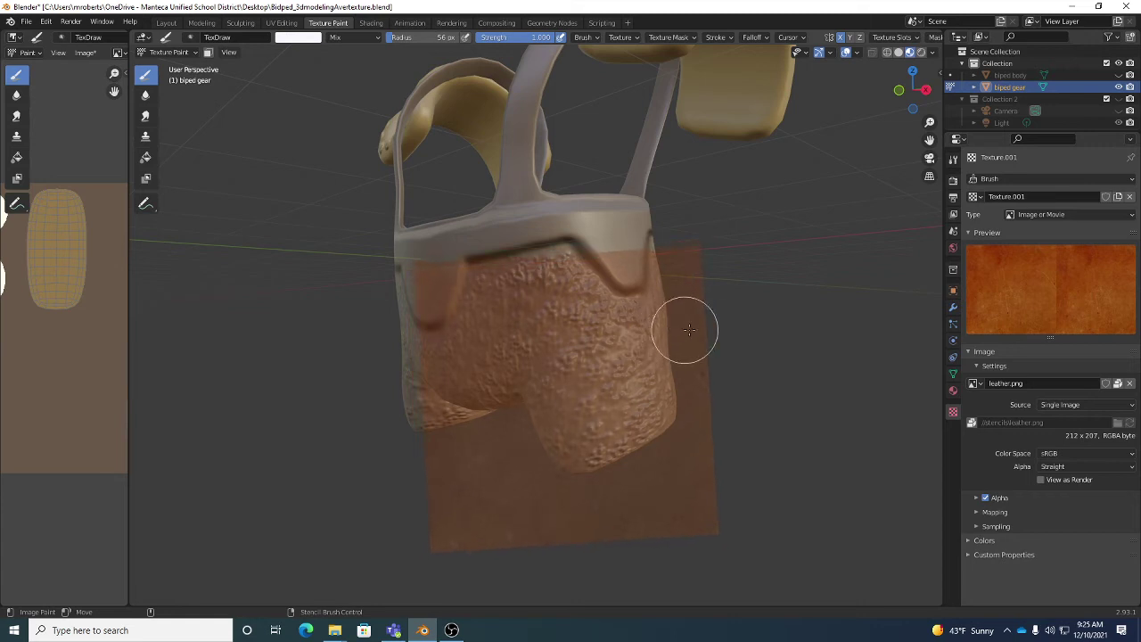
# Swap the brush colour to black and paint a stroke down the nearer leg through the slightly shifted leather stencil.
pyautogui.press('x')
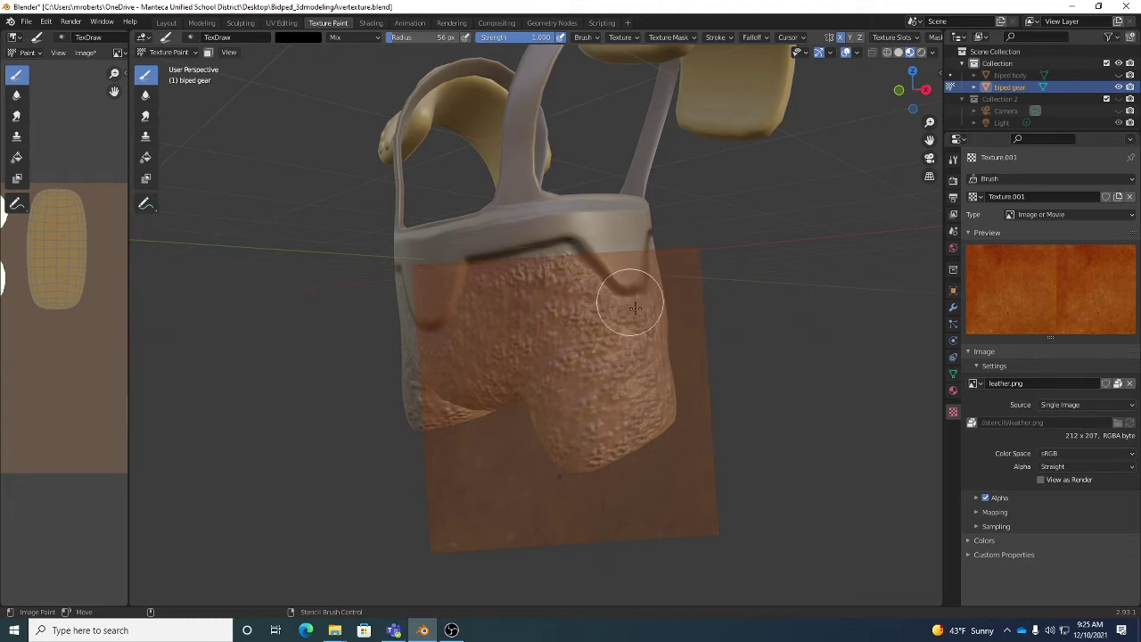
pyautogui.moveTo(650, 356); pyautogui.dragTo(657, 326, button='right')
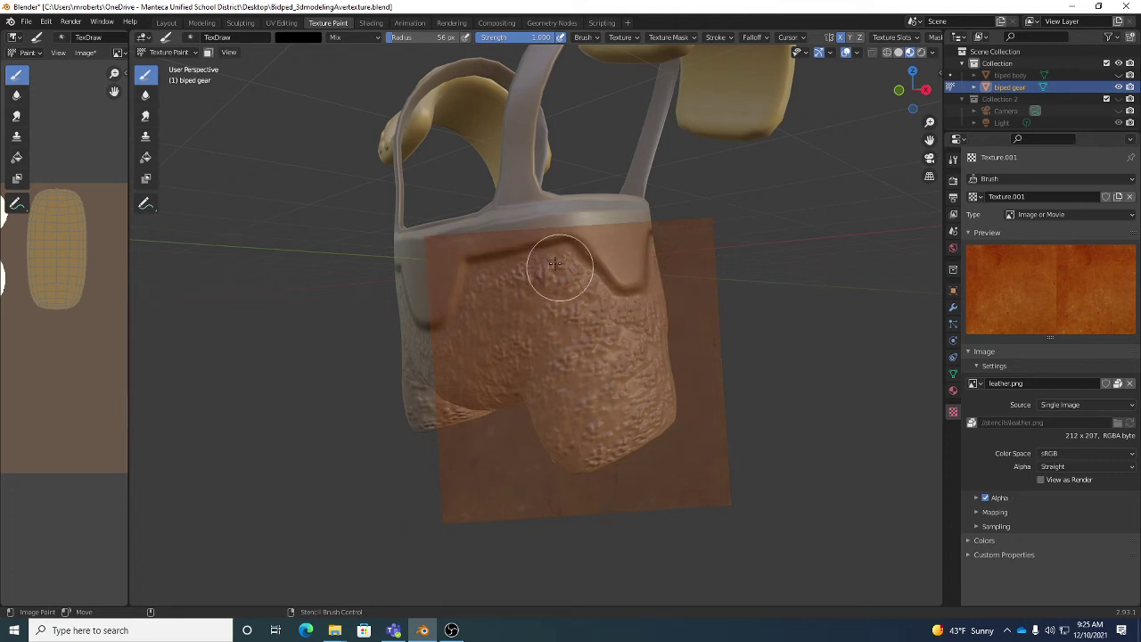
pyautogui.moveTo(561, 326); pyautogui.dragTo(603, 293, button='middle')
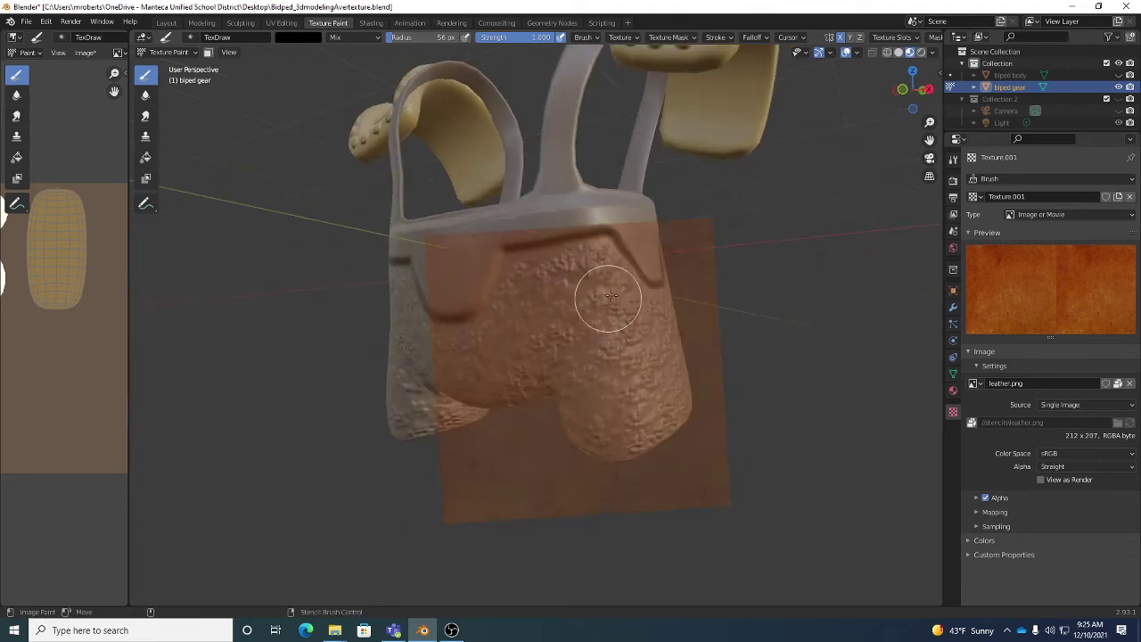
pyautogui.moveTo(611, 316); pyautogui.dragTo(640, 310, button='right')
pyautogui.moveTo(640, 310)
pyautogui.mouseDown()
pyautogui.moveTo(578, 278)
pyautogui.moveTo(600, 429)
pyautogui.moveTo(609, 346)
pyautogui.mouseUp()
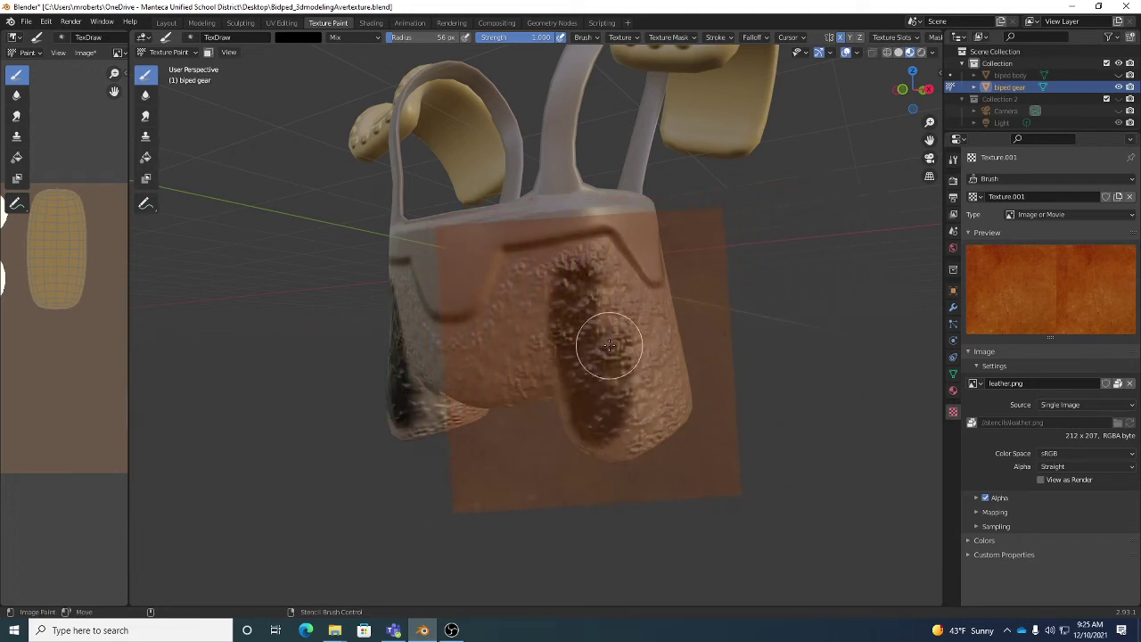
# Set the brush colour to white and paint the leather texture over the black stroke and the front of the leg.
pyautogui.click(308, 37)
pyautogui.click(376, 55)
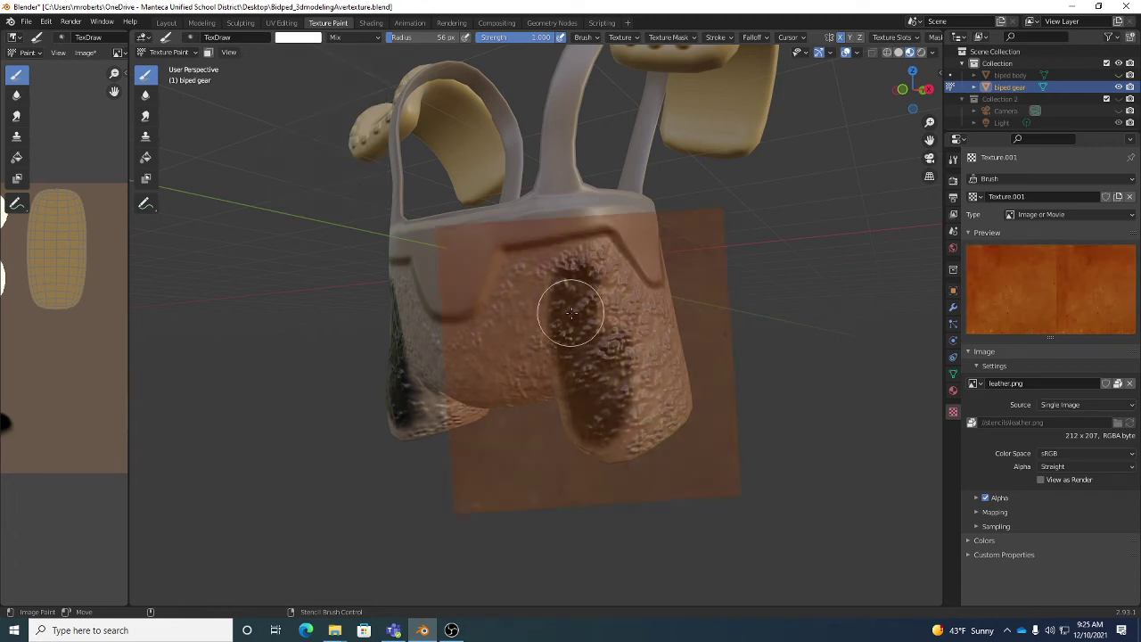
pyautogui.click(593, 340)
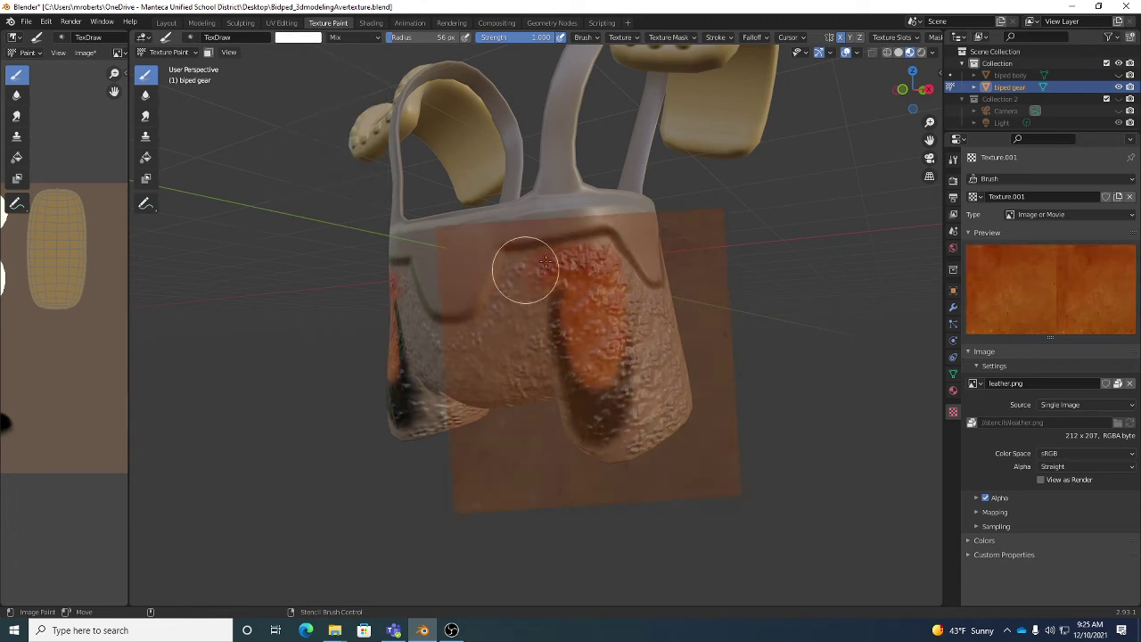
pyautogui.moveTo(546, 261)
pyautogui.mouseDown()
pyautogui.moveTo(588, 258)
pyautogui.moveTo(610, 285)
pyautogui.mouseUp()
pyautogui.moveTo(642, 379)
pyautogui.mouseDown()
pyautogui.moveTo(613, 406)
pyautogui.moveTo(595, 350)
pyautogui.moveTo(612, 449)
pyautogui.moveTo(647, 318)
pyautogui.moveTo(671, 287)
pyautogui.moveTo(599, 328)
pyautogui.mouseUp()
pyautogui.moveTo(600, 328); pyautogui.dragTo(542, 263, button='middle')
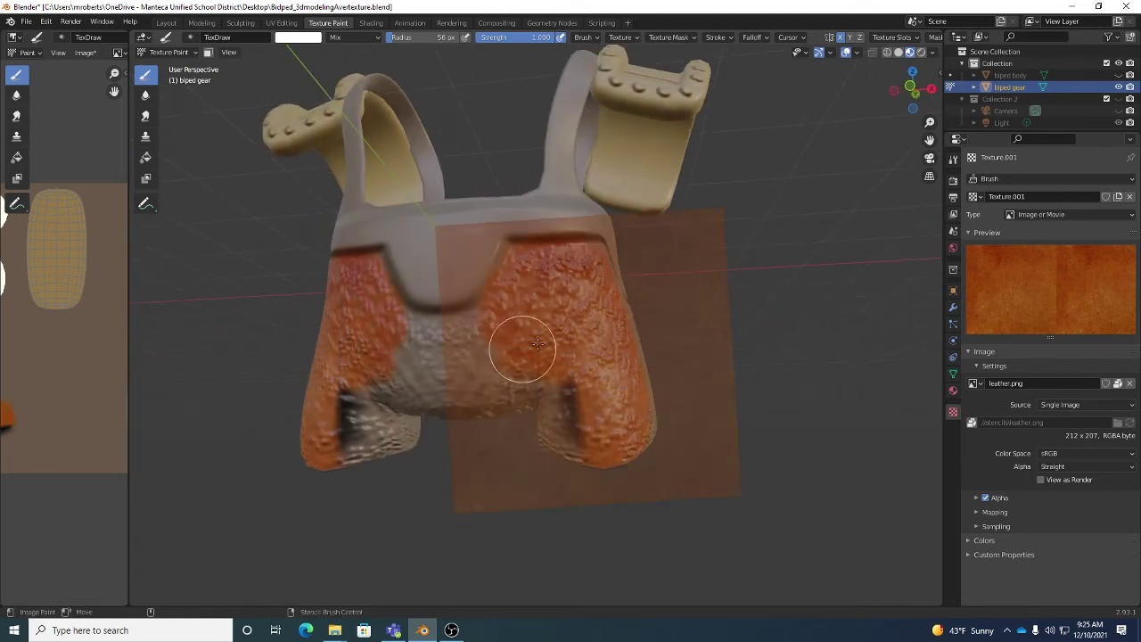
# Paint the leather texture across the front of the pants below the centre flap, between the two legs.
pyautogui.moveTo(522, 344)
pyautogui.mouseDown(button='middle')
pyautogui.moveTo(561, 331)
pyautogui.moveTo(593, 298)
pyautogui.mouseUp(button='middle')
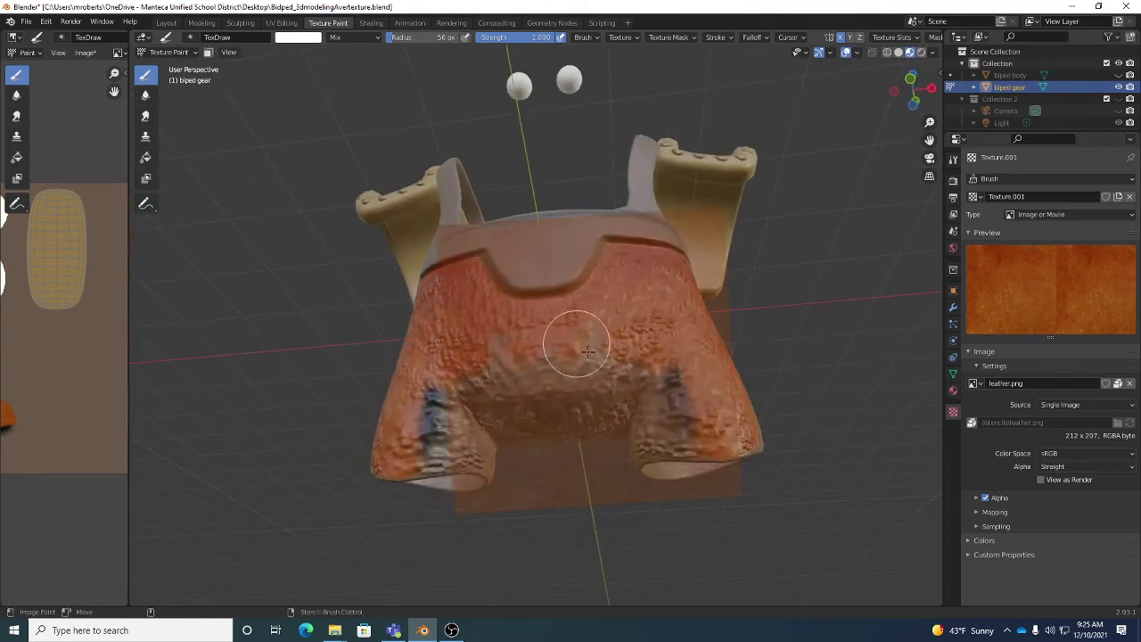
pyautogui.moveTo(588, 352); pyautogui.dragTo(608, 327, button='middle')
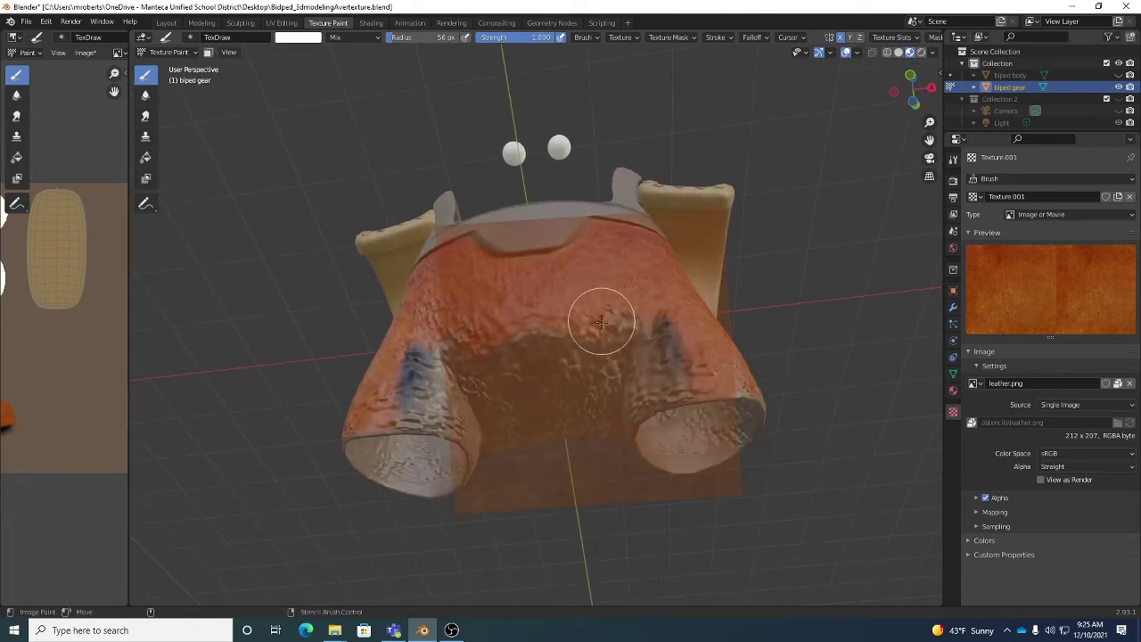
pyautogui.moveTo(680, 392)
pyautogui.mouseDown(button='middle')
pyautogui.moveTo(650, 357)
pyautogui.moveTo(678, 361)
pyautogui.mouseUp(button='middle')
pyautogui.moveTo(677, 361); pyautogui.dragTo(689, 357, button='right')
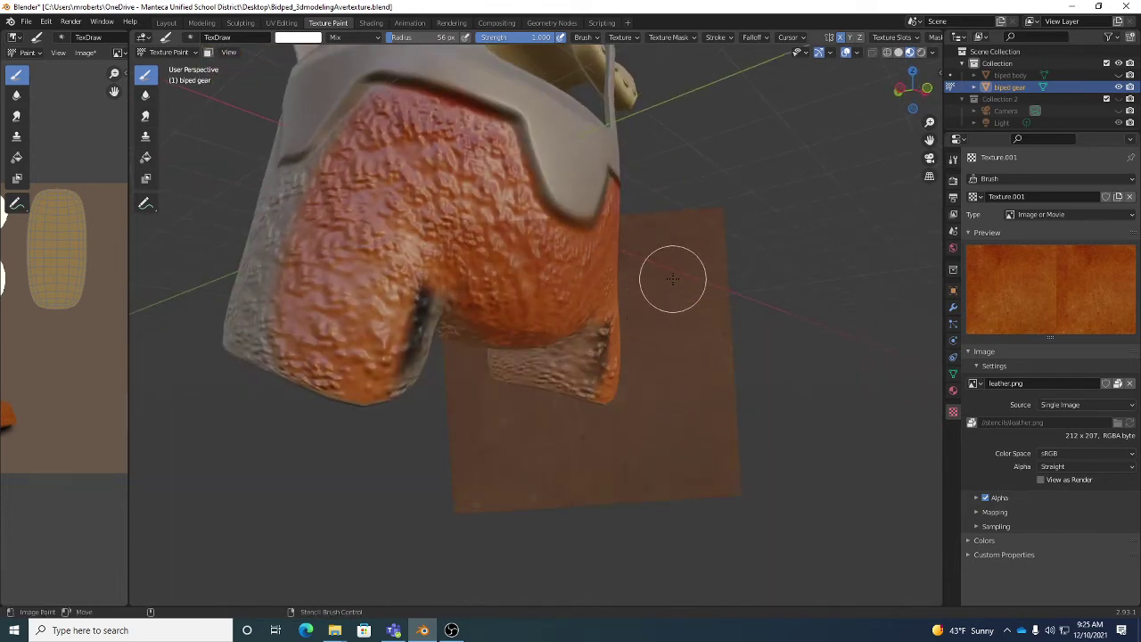
# Paint the leather texture over the inner legs and the crotch from low angles, covering the leftover black paint.
pyautogui.moveTo(672, 279); pyautogui.dragTo(621, 321, button='middle')
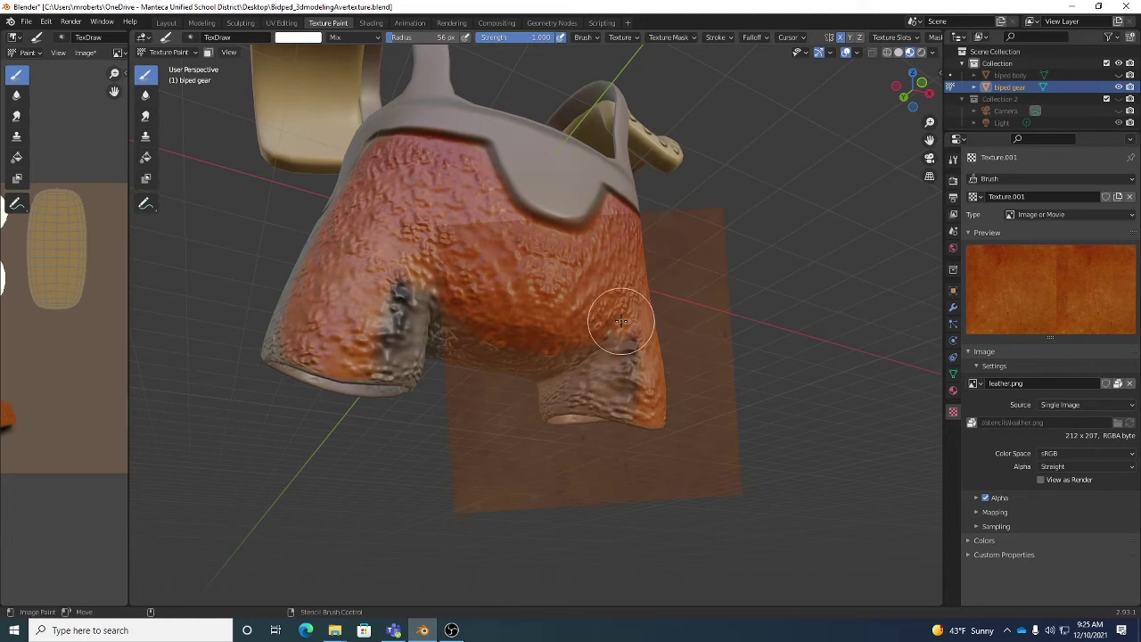
pyautogui.moveTo(598, 360)
pyautogui.mouseDown()
pyautogui.moveTo(591, 370)
pyautogui.moveTo(645, 364)
pyautogui.mouseUp()
pyautogui.moveTo(639, 233)
pyautogui.mouseDown(button='middle')
pyautogui.moveTo(632, 331)
pyautogui.moveTo(589, 357)
pyautogui.moveTo(581, 377)
pyautogui.moveTo(591, 262)
pyautogui.mouseUp(button='middle')
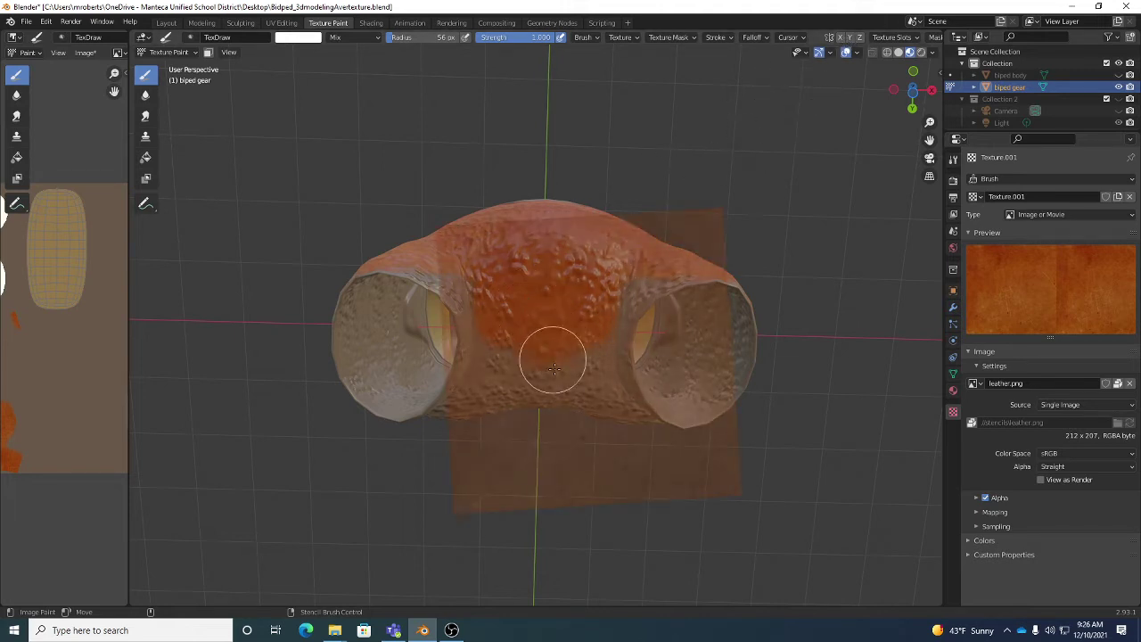
pyautogui.moveTo(591, 301); pyautogui.dragTo(683, 370, button='middle')
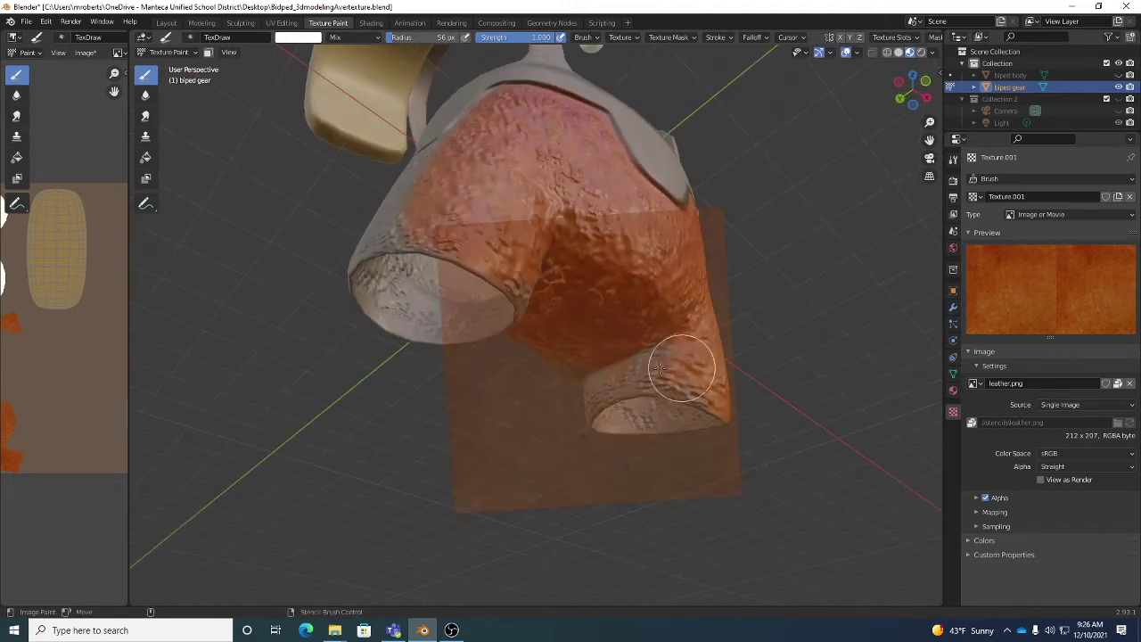
pyautogui.moveTo(612, 377)
pyautogui.mouseDown(button='middle')
pyautogui.moveTo(642, 356)
pyautogui.moveTo(633, 370)
pyautogui.moveTo(570, 351)
pyautogui.moveTo(591, 351)
pyautogui.mouseUp(button='middle')
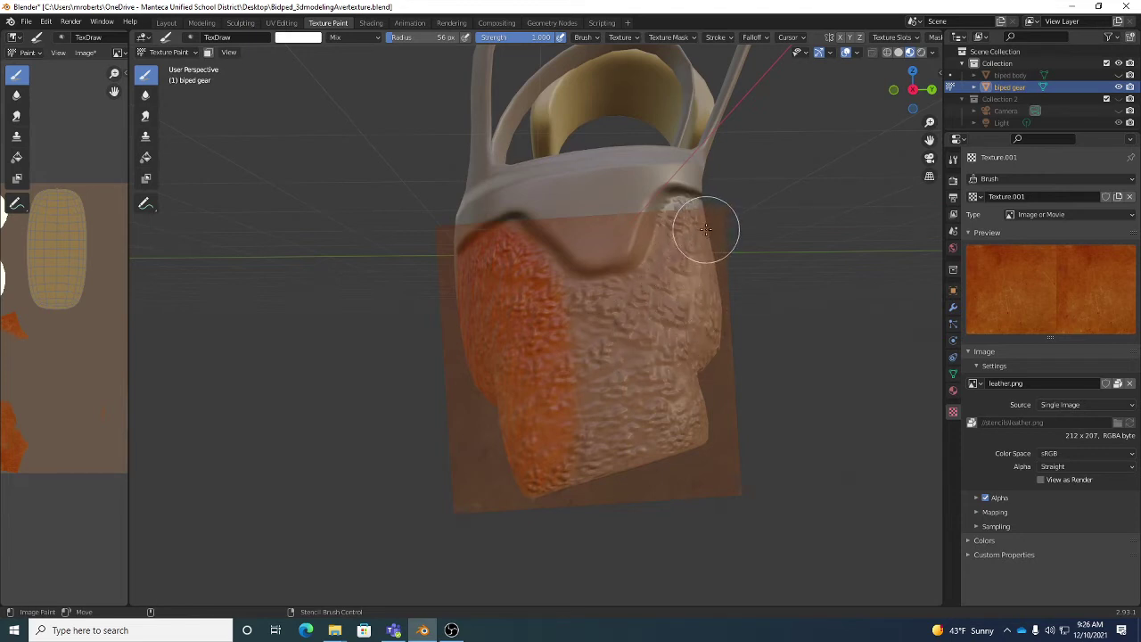
# Enlarge the leather stencil, move it over the side of the pants, and paint the leather along that side.
pyautogui.keyDown('shift'); pyautogui.moveTo(708, 224); pyautogui.dragTo(757, 196, button='right'); pyautogui.keyUp('shift')
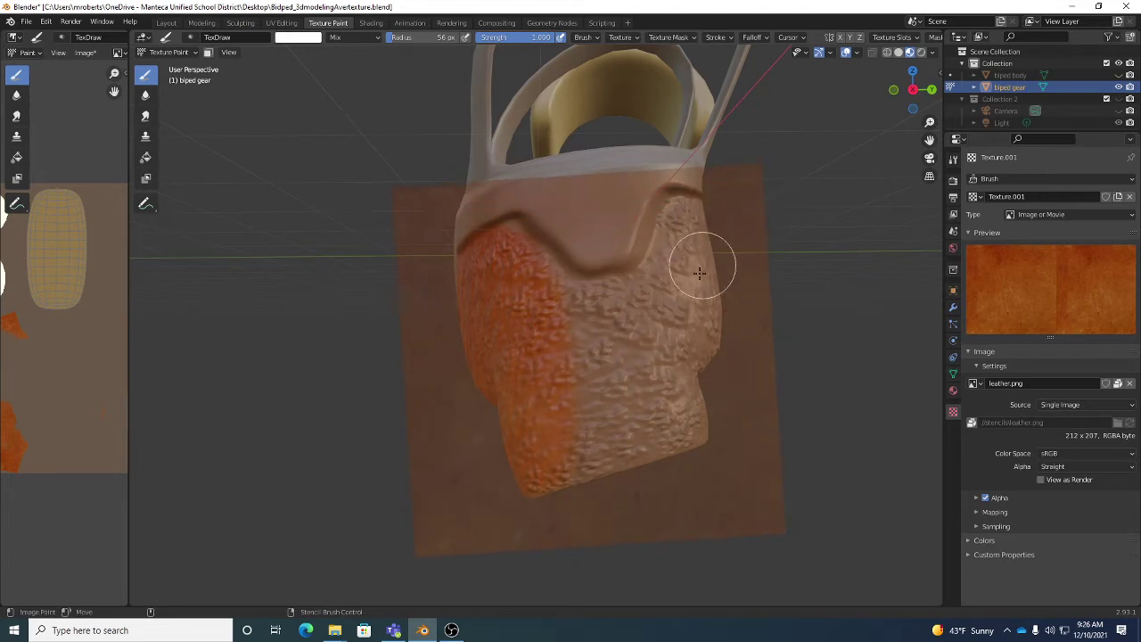
pyautogui.moveTo(700, 272)
pyautogui.mouseDown(button='right')
pyautogui.moveTo(693, 300)
pyautogui.moveTo(723, 295)
pyautogui.moveTo(760, 204)
pyautogui.moveTo(759, 262)
pyautogui.moveTo(751, 220)
pyautogui.mouseUp(button='right')
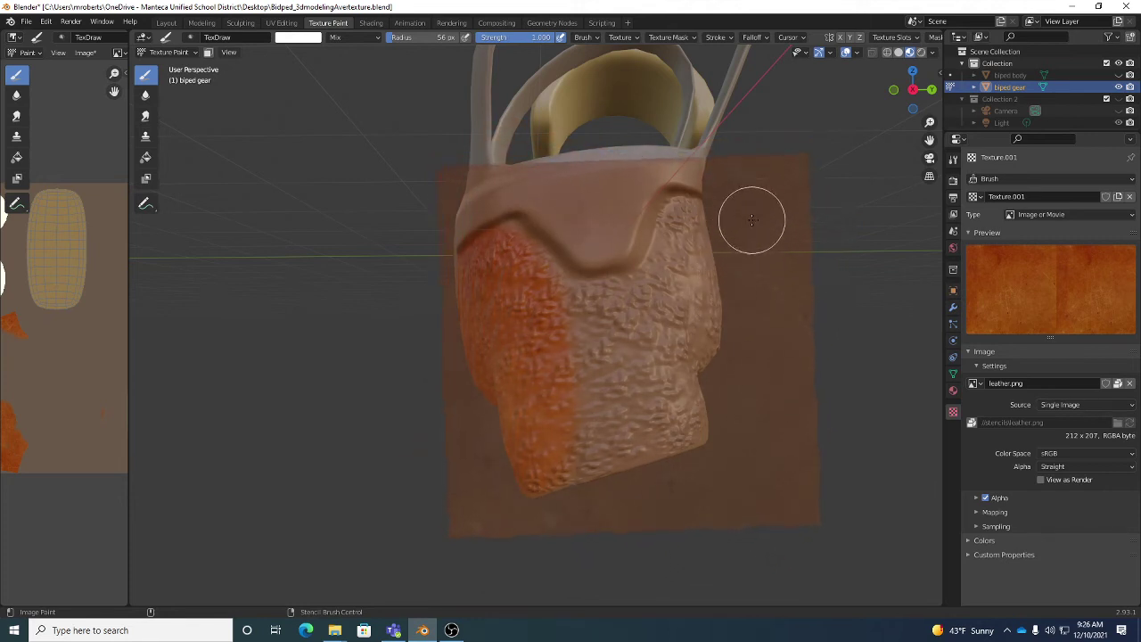
pyautogui.moveTo(752, 214)
pyautogui.mouseDown()
pyautogui.moveTo(655, 294)
pyautogui.moveTo(610, 303)
pyautogui.moveTo(553, 296)
pyautogui.moveTo(549, 282)
pyautogui.moveTo(610, 331)
pyautogui.moveTo(619, 383)
pyautogui.moveTo(593, 329)
pyautogui.moveTo(588, 464)
pyautogui.moveTo(592, 349)
pyautogui.moveTo(641, 329)
pyautogui.mouseUp()
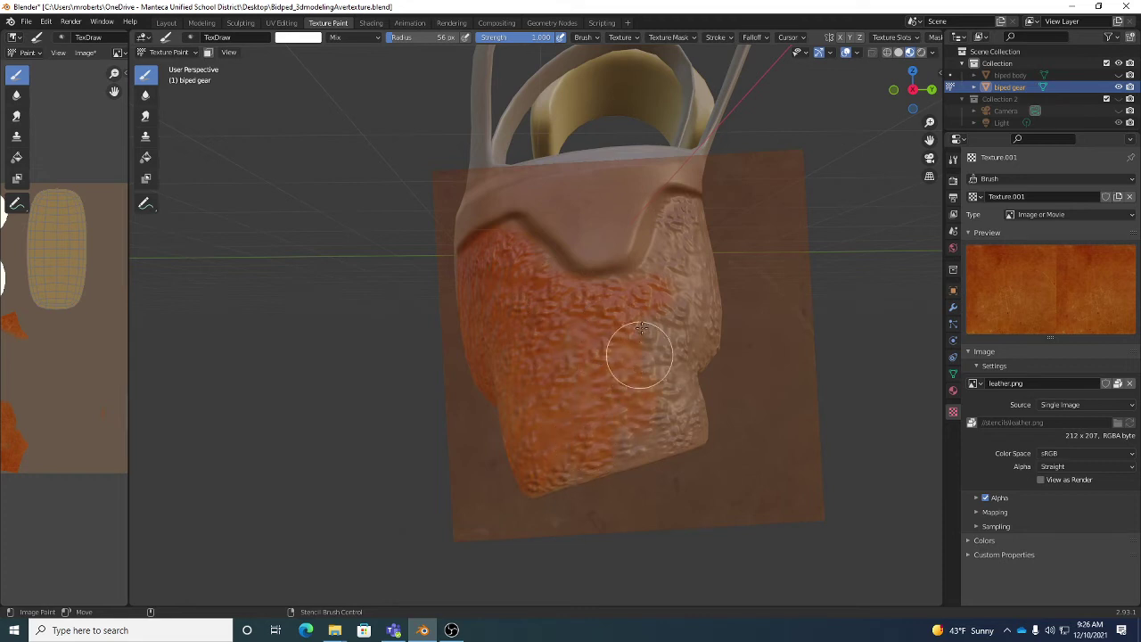
pyautogui.moveTo(649, 383); pyautogui.dragTo(629, 457)
pyautogui.moveTo(645, 411); pyautogui.dragTo(676, 356, button='middle')
# Paint the leather texture over the backs of the legs, the lower seat and the rear underside of the pants.
pyautogui.moveTo(654, 425); pyautogui.dragTo(642, 396, button='middle')
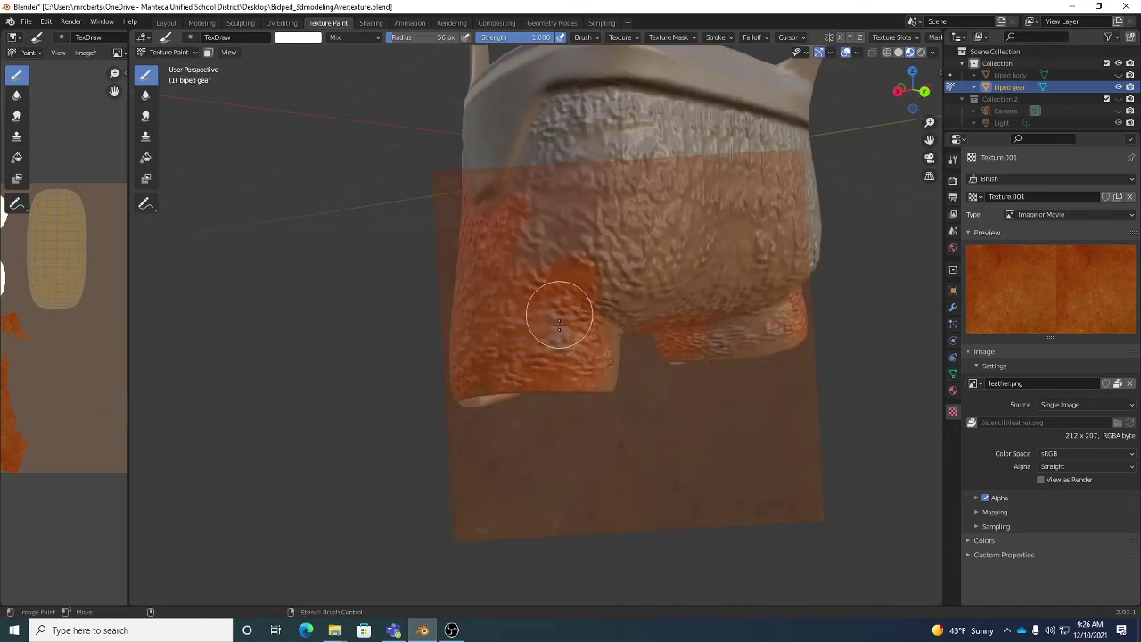
pyautogui.moveTo(559, 323); pyautogui.dragTo(564, 326, button='middle')
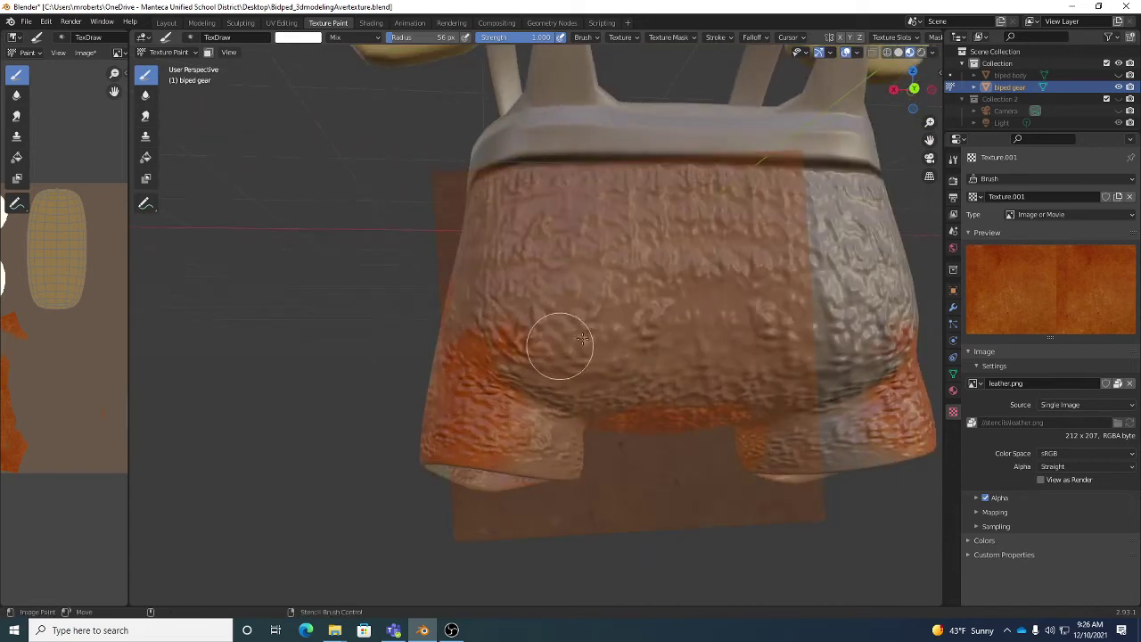
pyautogui.moveTo(582, 340); pyautogui.dragTo(727, 326)
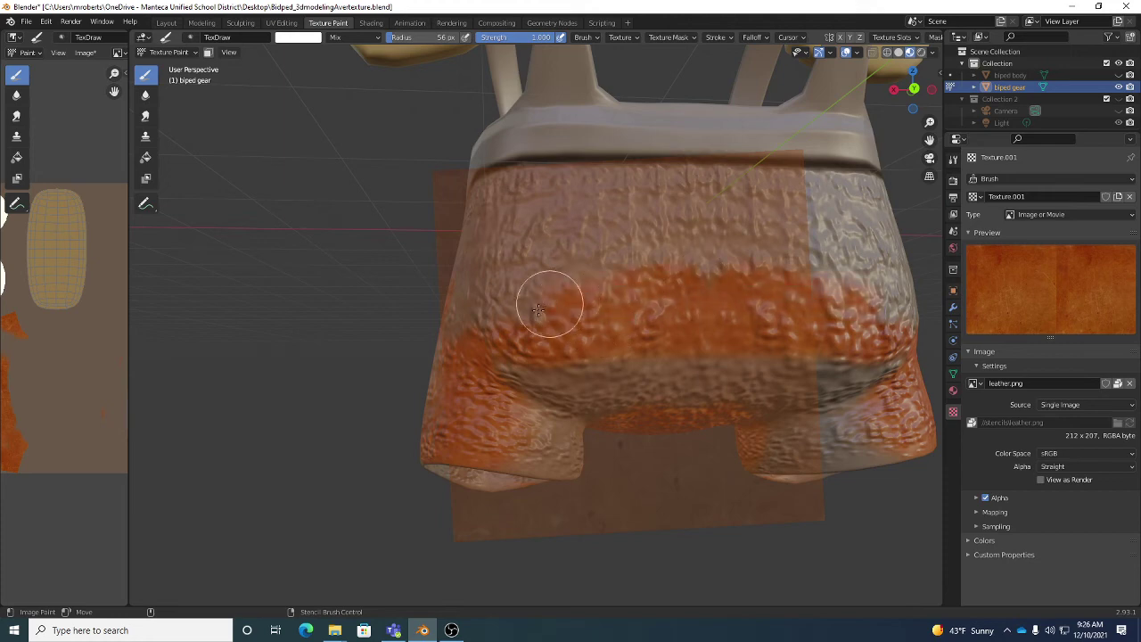
pyautogui.moveTo(538, 309); pyautogui.dragTo(539, 306, button='middle')
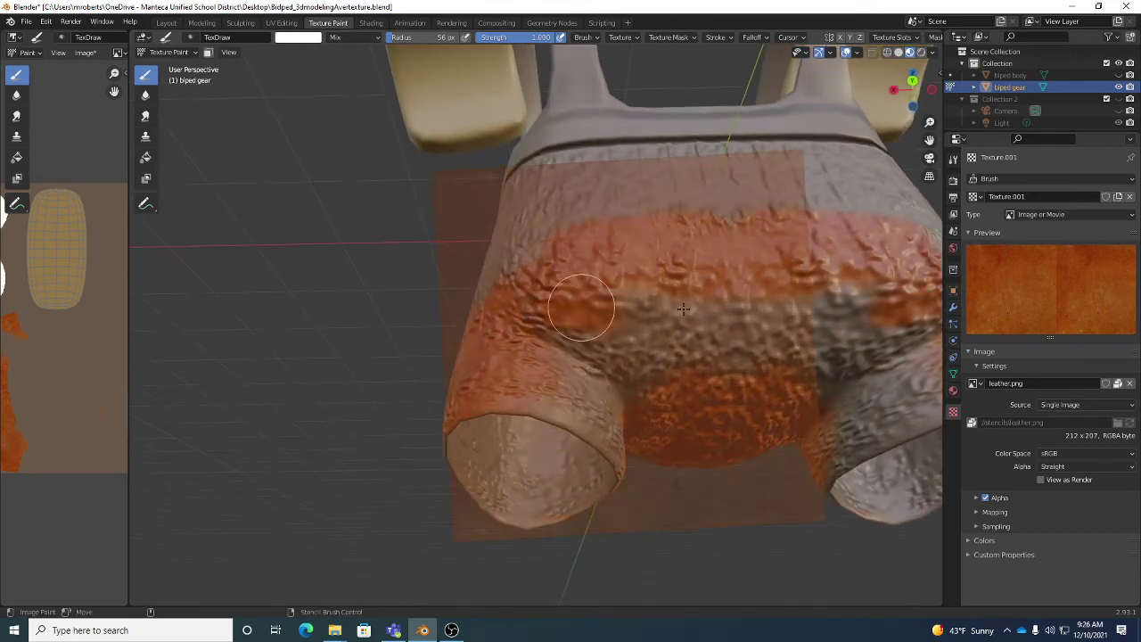
pyautogui.moveTo(700, 361); pyautogui.dragTo(593, 332, button='middle')
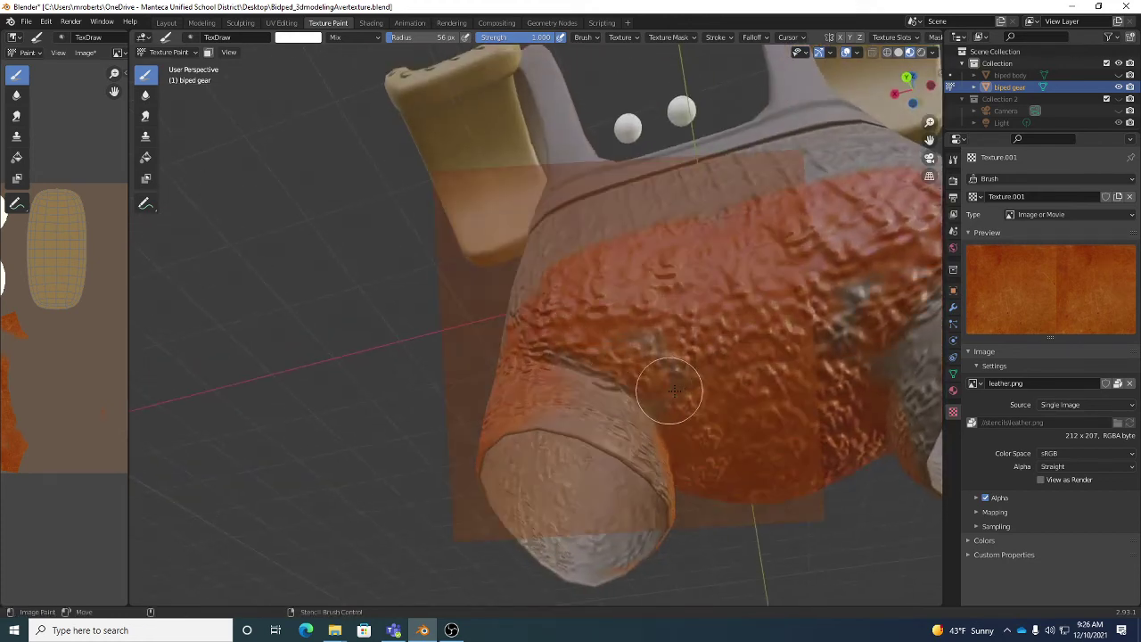
pyautogui.moveTo(590, 373)
pyautogui.mouseDown(button='middle')
pyautogui.moveTo(571, 410)
pyautogui.moveTo(575, 367)
pyautogui.mouseUp(button='middle')
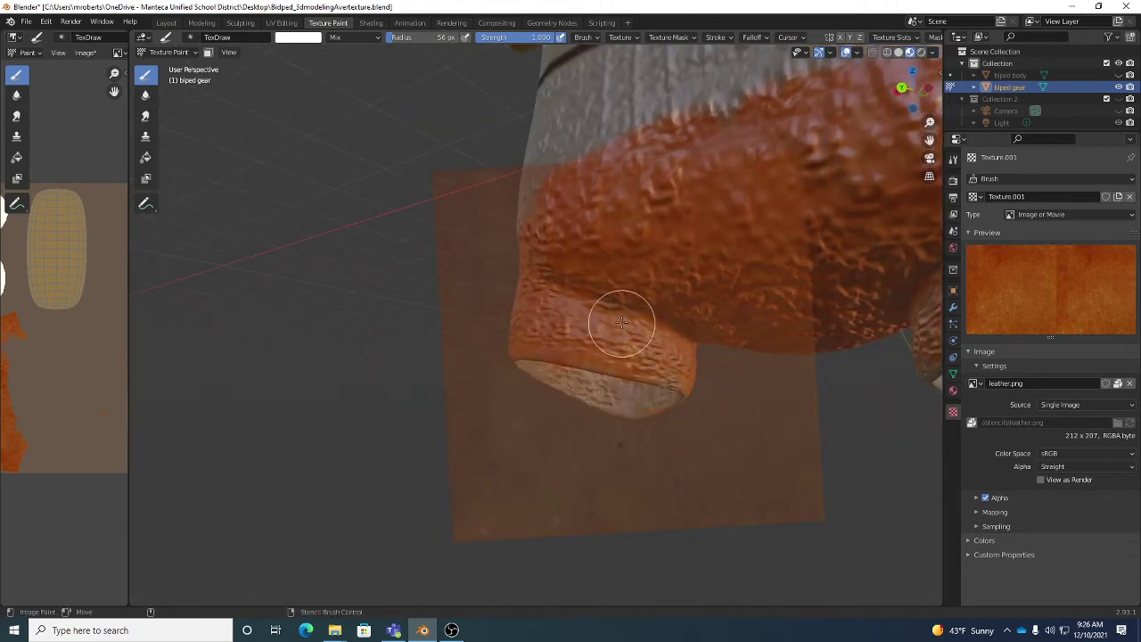
# Paint the leather texture over the remaining bare patches on the side and rear of the hips, up to the waistband edge.
pyautogui.moveTo(622, 323)
pyautogui.mouseDown(button='middle')
pyautogui.moveTo(673, 323)
pyautogui.moveTo(690, 344)
pyautogui.moveTo(675, 349)
pyautogui.moveTo(602, 282)
pyautogui.mouseUp(button='middle')
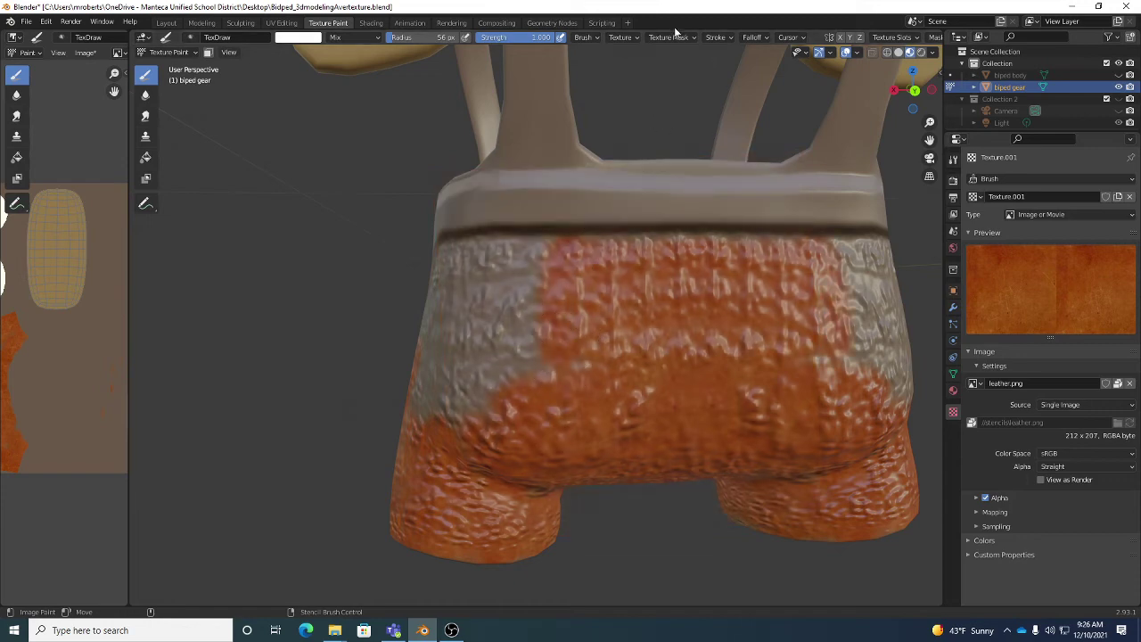
pyautogui.moveTo(592, 323); pyautogui.dragTo(665, 309, button='middle')
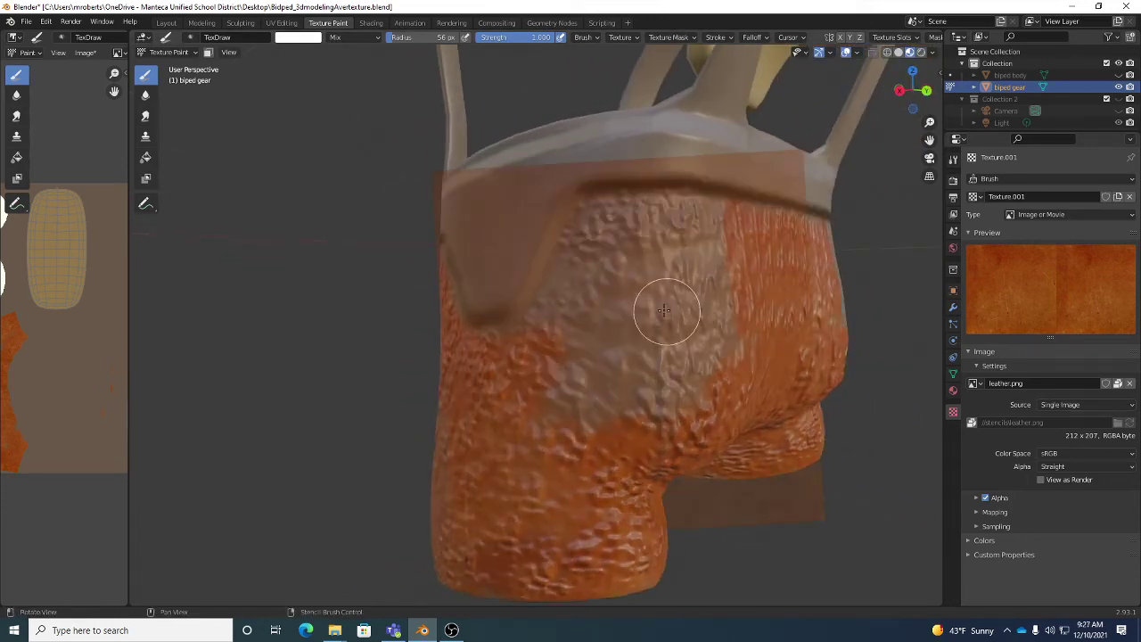
pyautogui.moveTo(651, 306)
pyautogui.mouseDown()
pyautogui.moveTo(675, 255)
pyautogui.moveTo(726, 217)
pyautogui.moveTo(605, 227)
pyautogui.moveTo(549, 372)
pyautogui.mouseUp()
pyautogui.moveTo(547, 325)
pyautogui.mouseDown()
pyautogui.moveTo(544, 390)
pyautogui.moveTo(579, 398)
pyautogui.mouseUp()
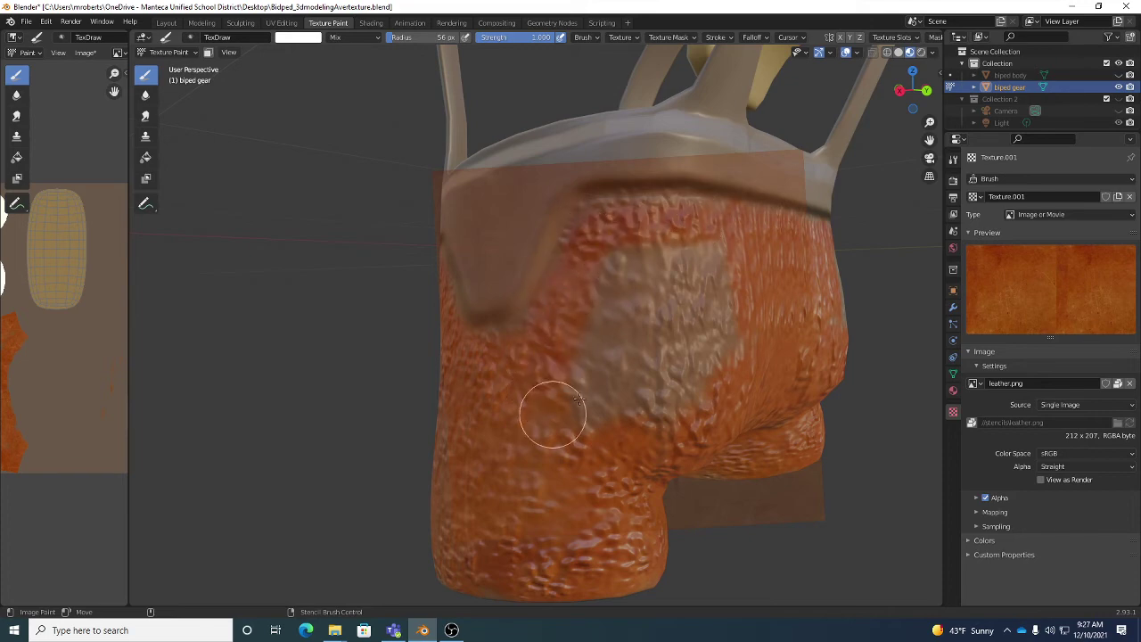
pyautogui.moveTo(747, 298); pyautogui.dragTo(704, 312, button='middle')
pyautogui.scroll(2, 705, 312)
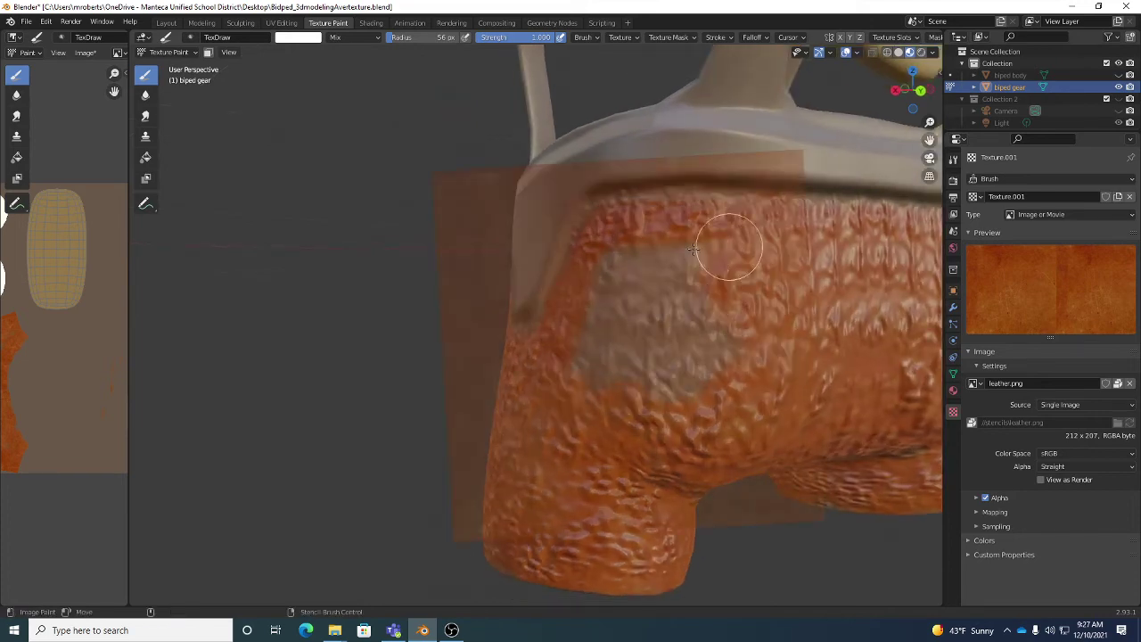
pyautogui.moveTo(591, 353); pyautogui.dragTo(649, 331, button='middle')
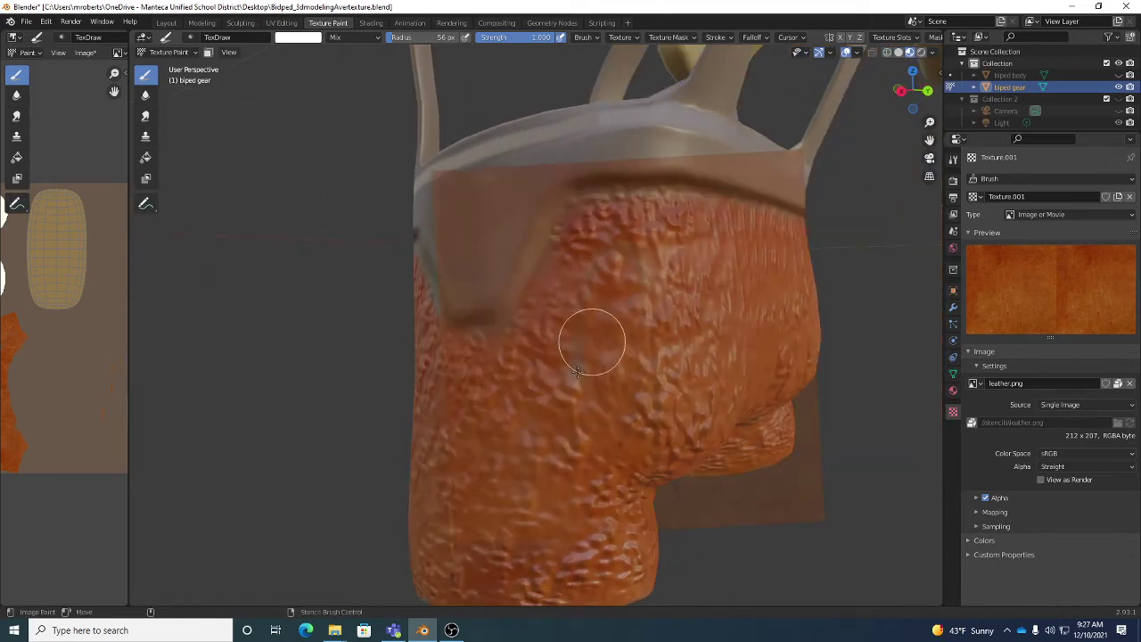
pyautogui.moveTo(721, 223); pyautogui.dragTo(777, 199)
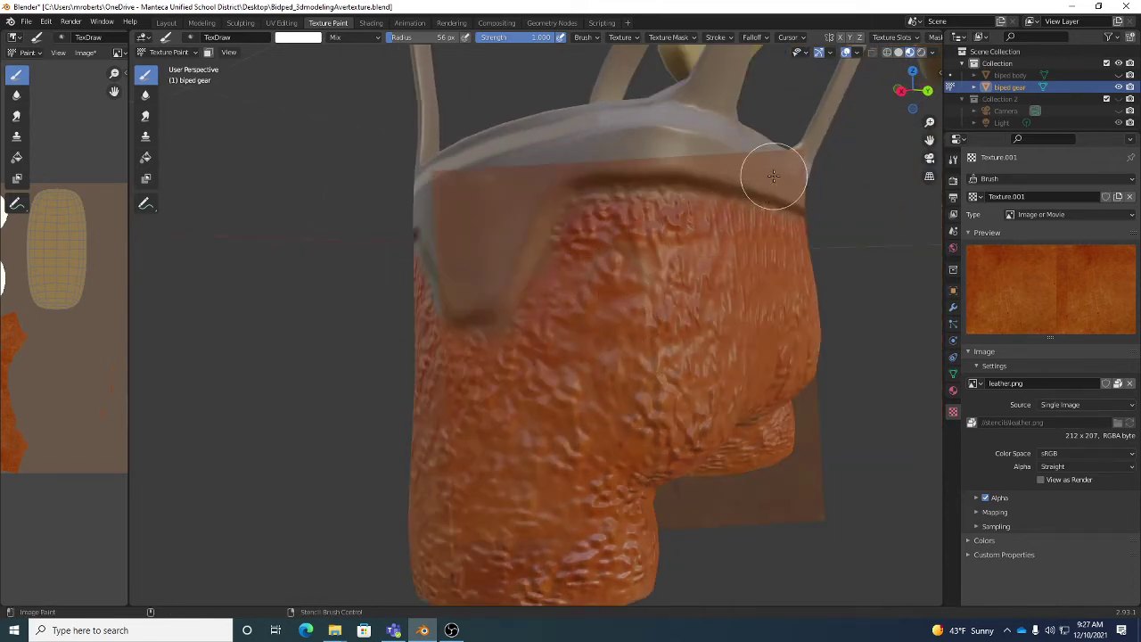
# Rotate the leather stencil slightly and shrink it over the side of the pants, checking the leather coverage around the waistband flaps.
pyautogui.keyDown('ctrl'); pyautogui.moveTo(773, 175); pyautogui.dragTo(701, 244, button='right'); pyautogui.keyUp('ctrl')
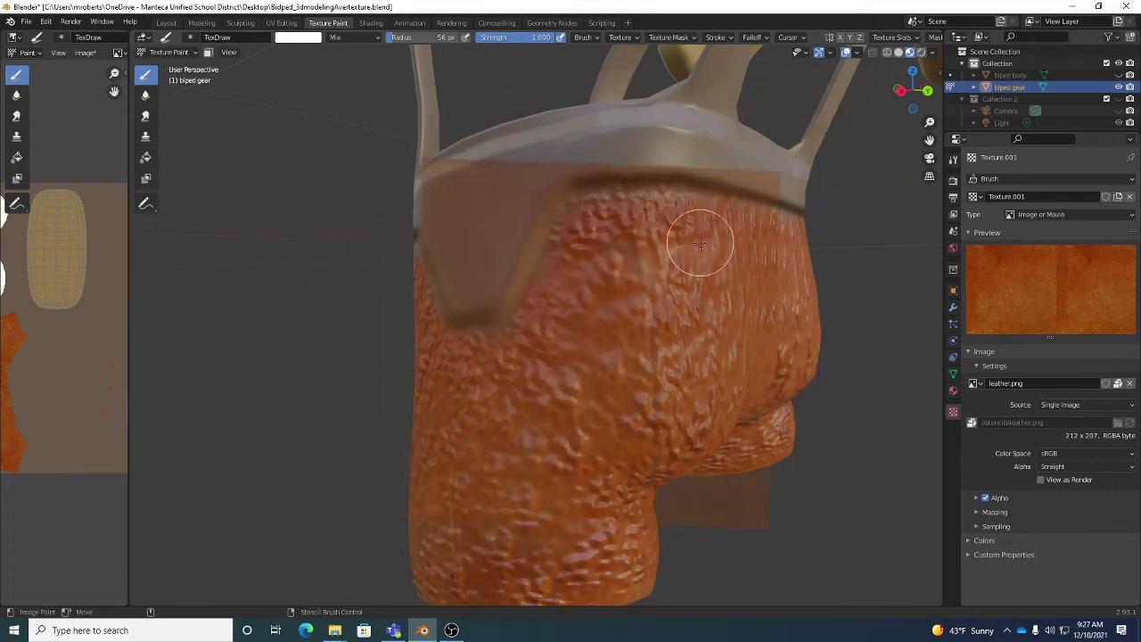
pyautogui.moveTo(687, 262); pyautogui.dragTo(616, 314, button='middle')
pyautogui.scroll(-5, 666, 290)
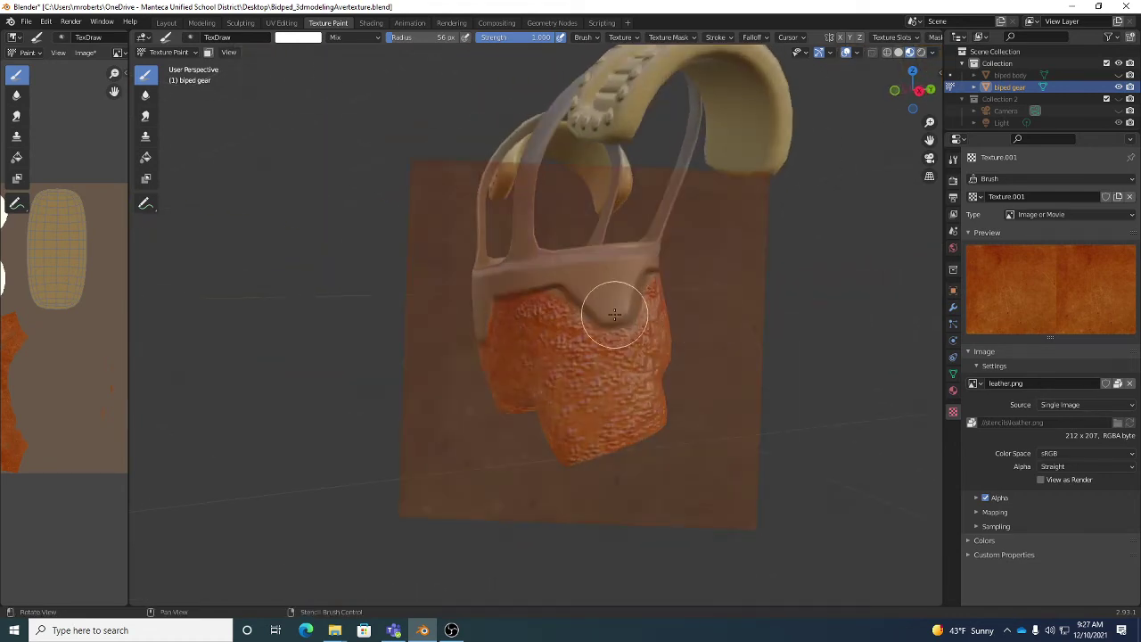
pyautogui.scroll(5, 603, 310)
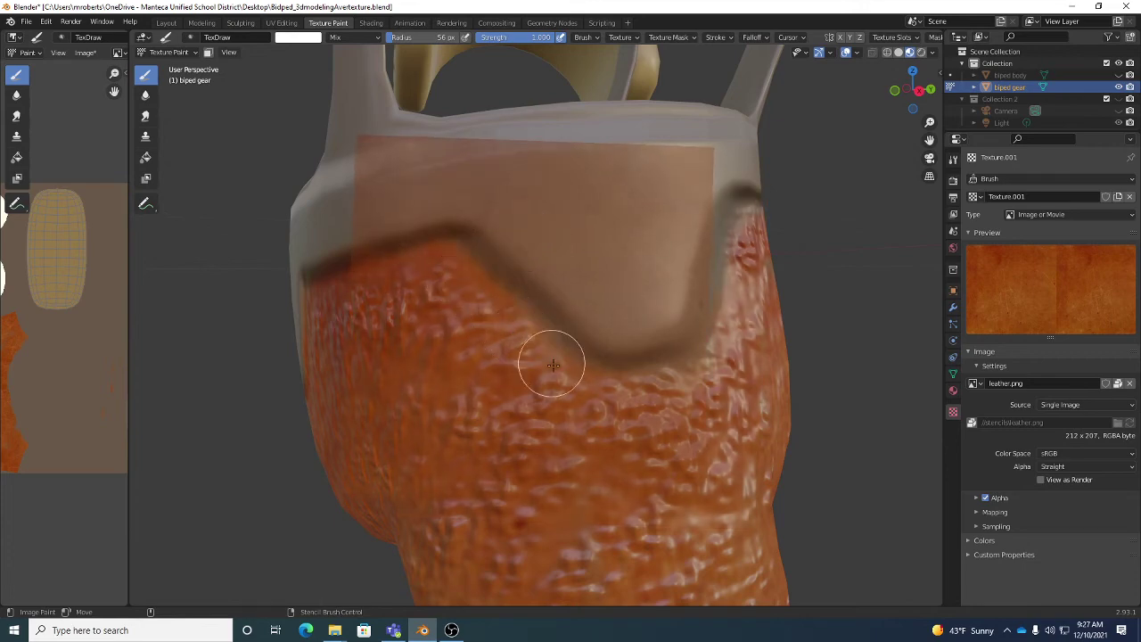
pyautogui.moveTo(594, 247); pyautogui.dragTo(609, 268, button='middle')
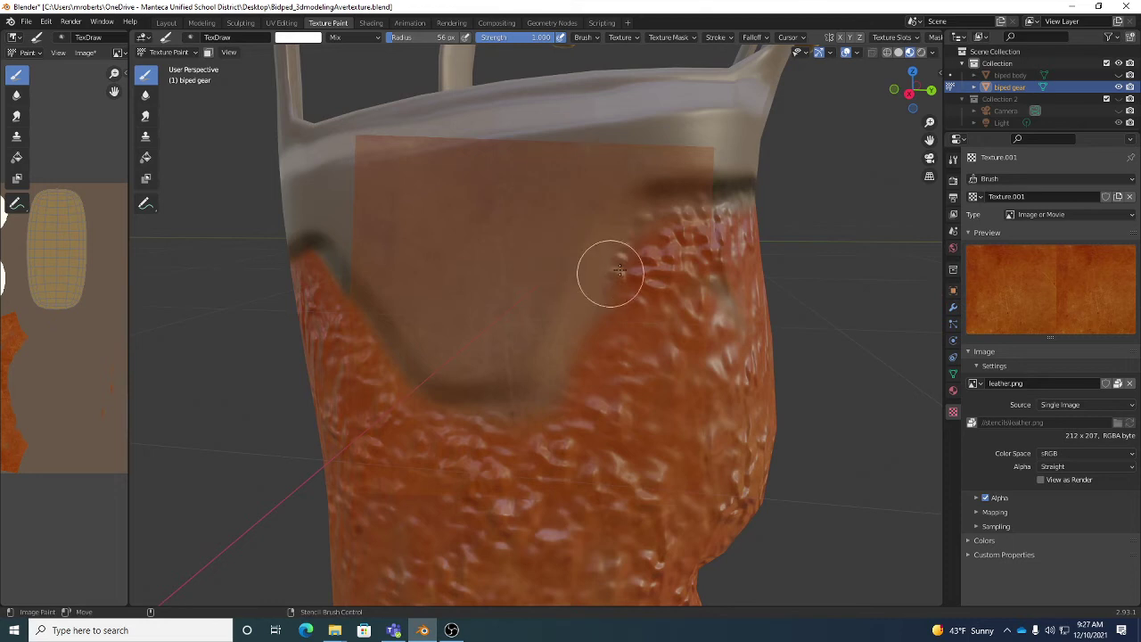
pyautogui.click(622, 38)
pyautogui.click(643, 72)
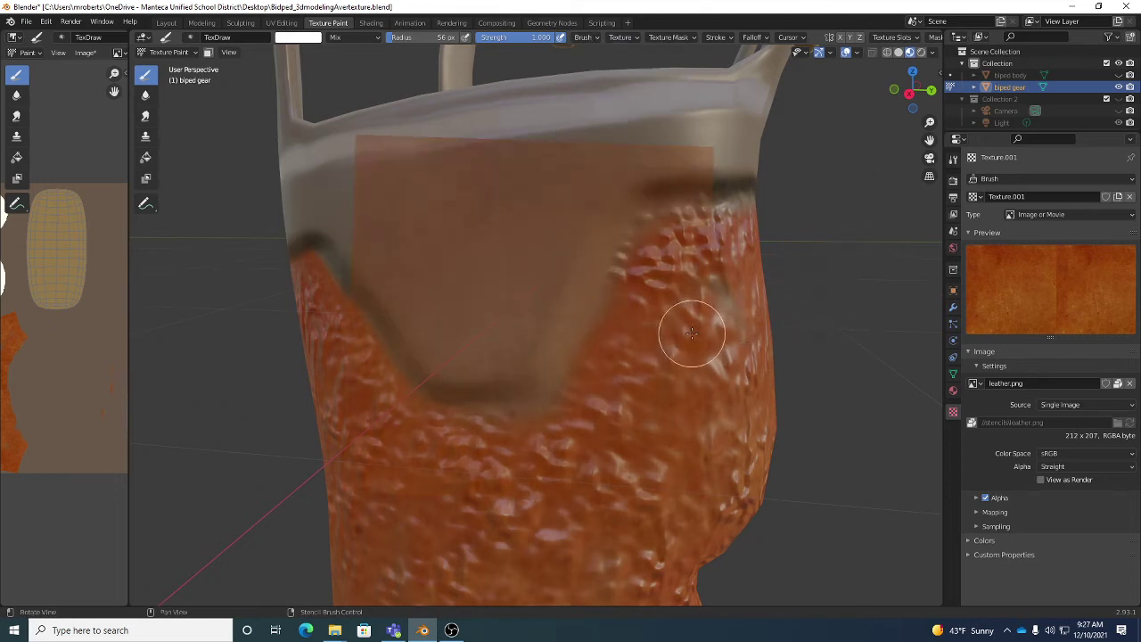
pyautogui.scroll(-4, 691, 333)
pyautogui.moveTo(790, 323); pyautogui.dragTo(624, 318, button='middle')
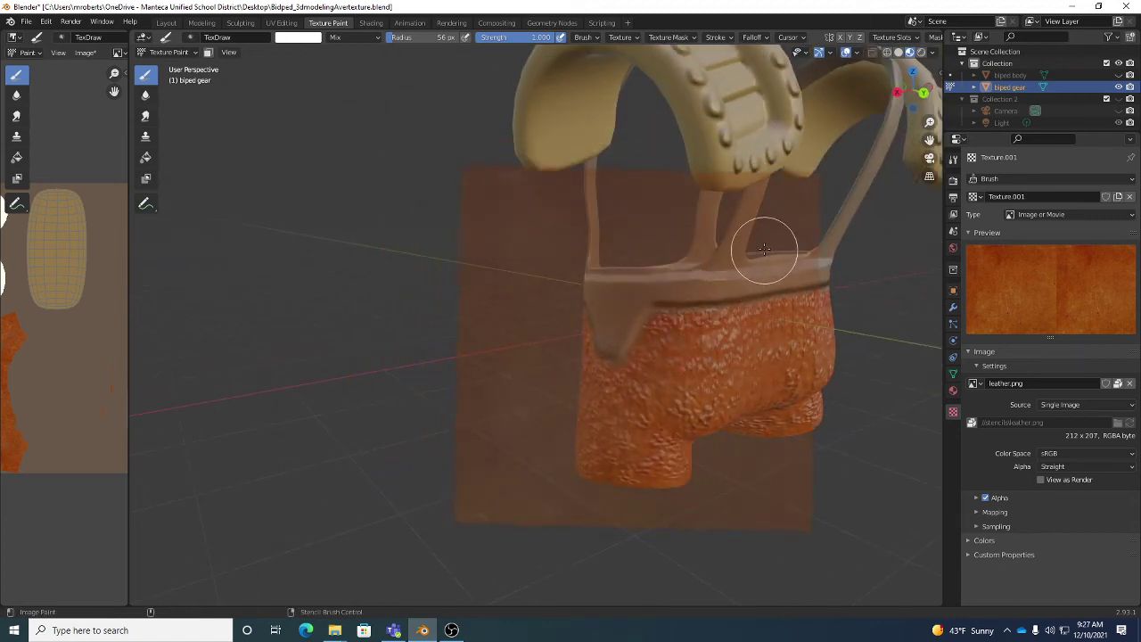
pyautogui.keyDown('shift'); pyautogui.moveTo(764, 249); pyautogui.dragTo(701, 335, button='right'); pyautogui.keyUp('shift')
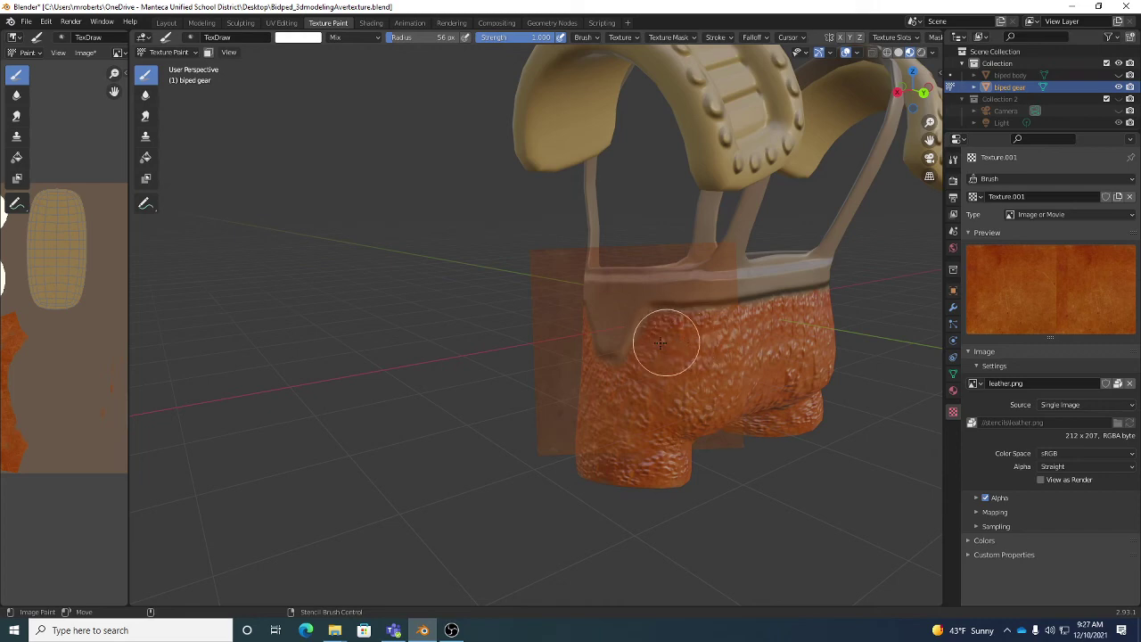
pyautogui.moveTo(660, 331); pyautogui.dragTo(792, 272, button='middle')
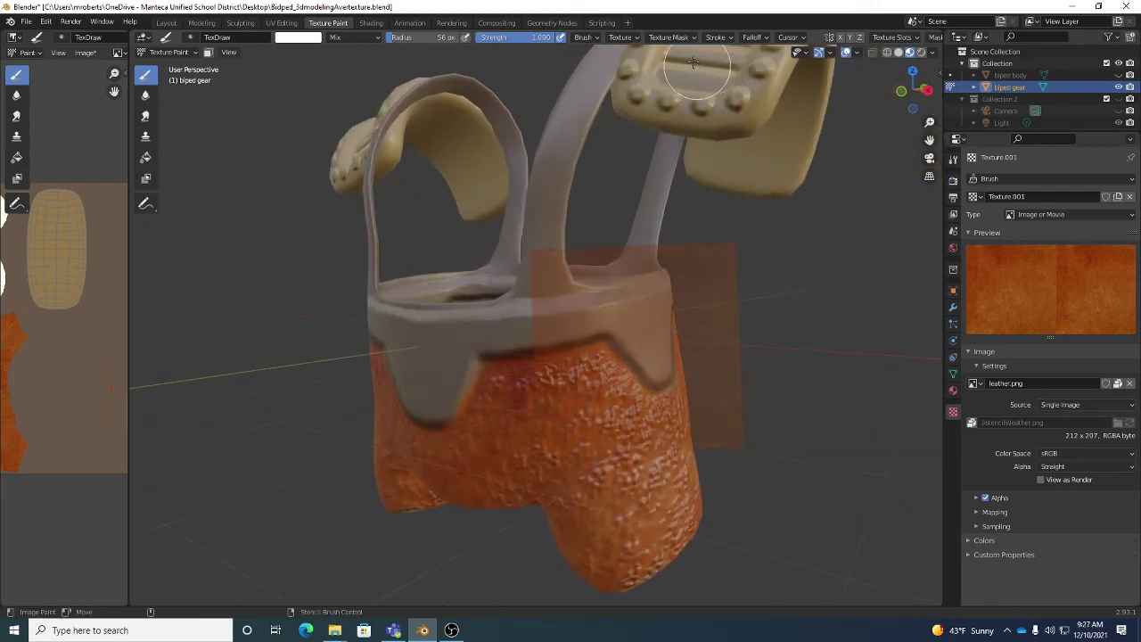
# Set the brush texture mapping to View Plane and remove the leather texture from the brush.
pyautogui.click(636, 37)
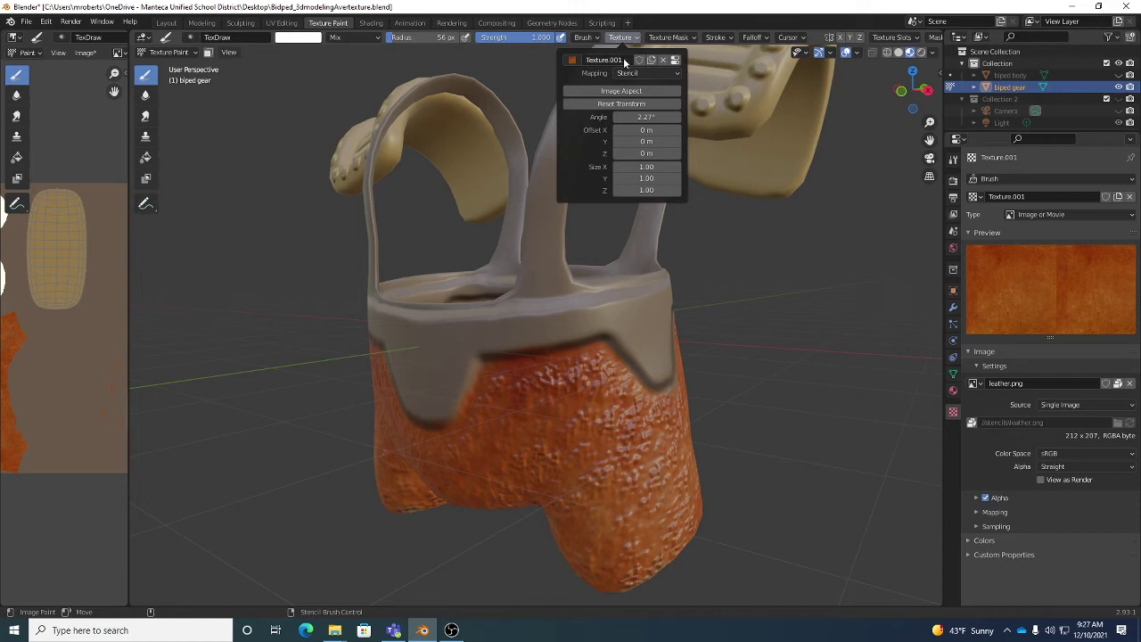
pyautogui.click(646, 74)
pyautogui.click(650, 84)
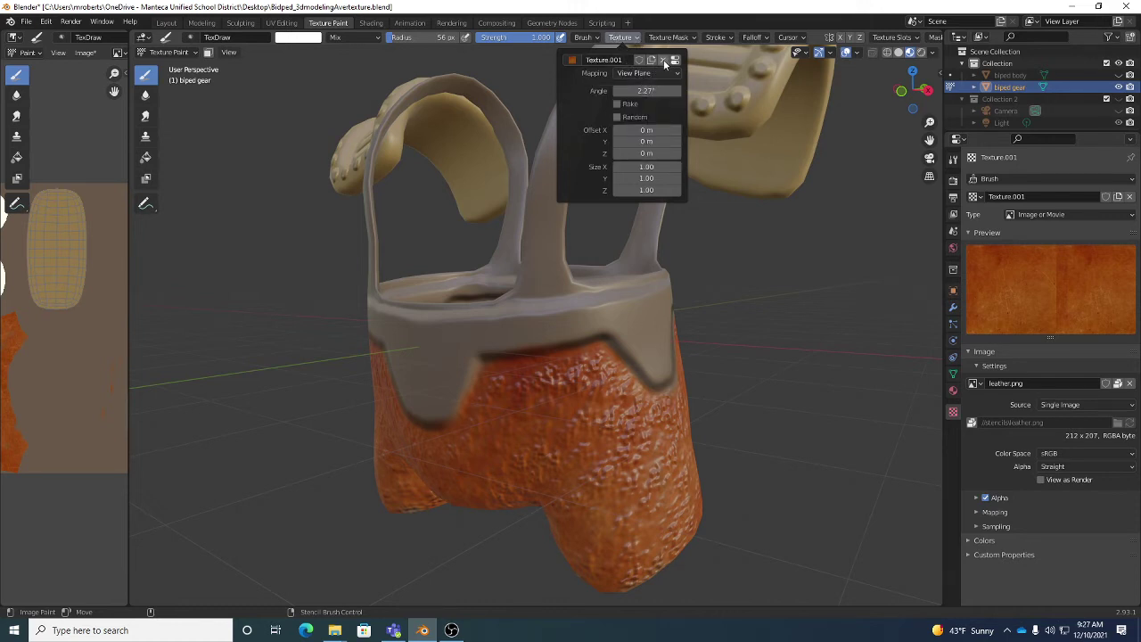
pyautogui.click(663, 60)
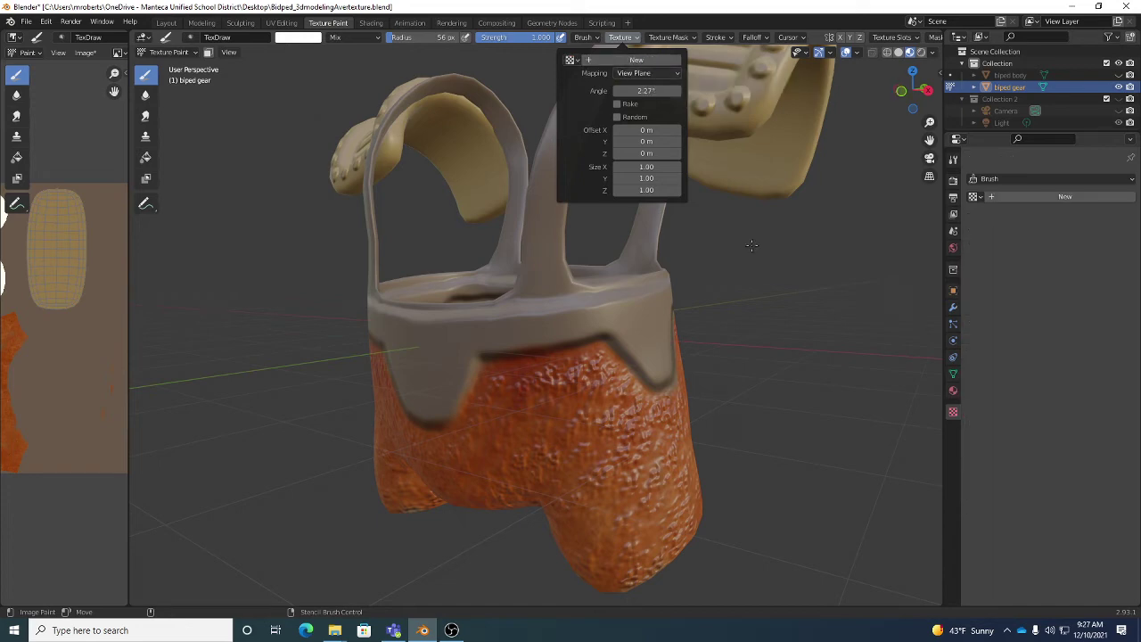
pyautogui.scroll(6, 752, 395)
pyautogui.scroll(-10, 689, 389)
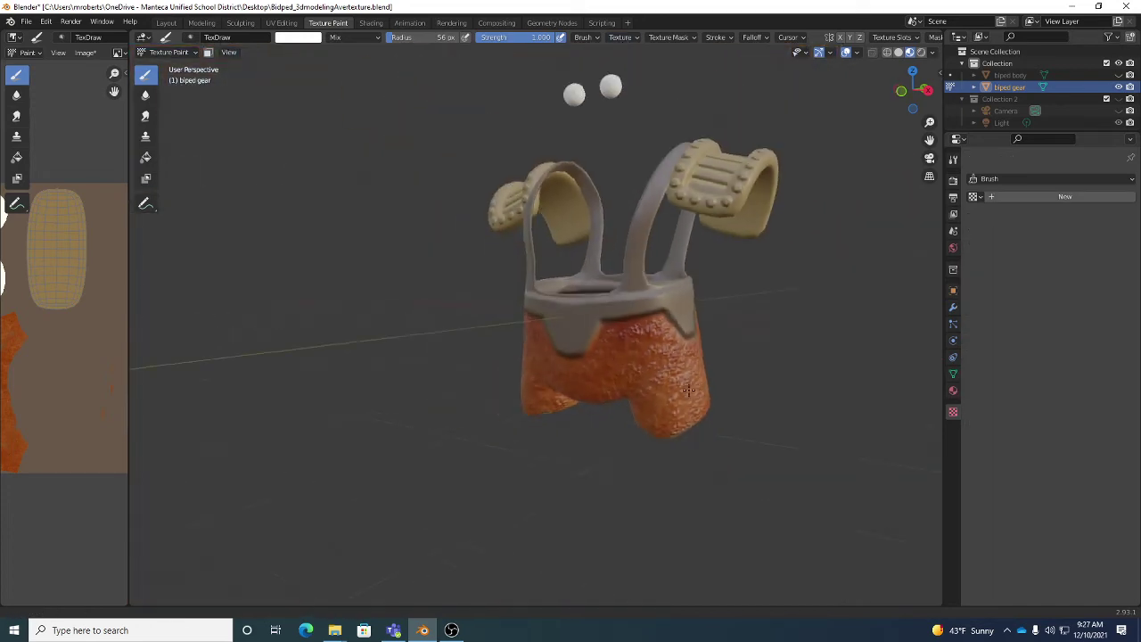
pyautogui.moveTo(688, 389); pyautogui.dragTo(721, 387, button='middle')
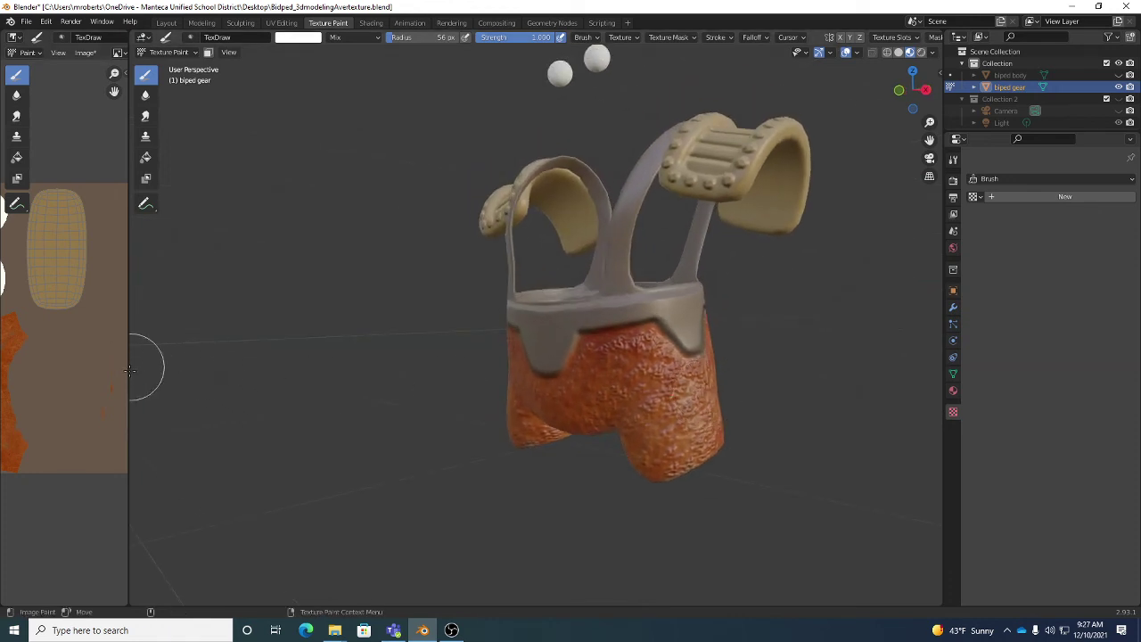
# Widen the image editor to show the painted biped gear texture and save the Blender file.
pyautogui.moveTo(129, 370); pyautogui.dragTo(332, 375)
pyautogui.scroll(-1, 140, 378)
pyautogui.moveTo(140, 377); pyautogui.dragTo(252, 370, button='middle')
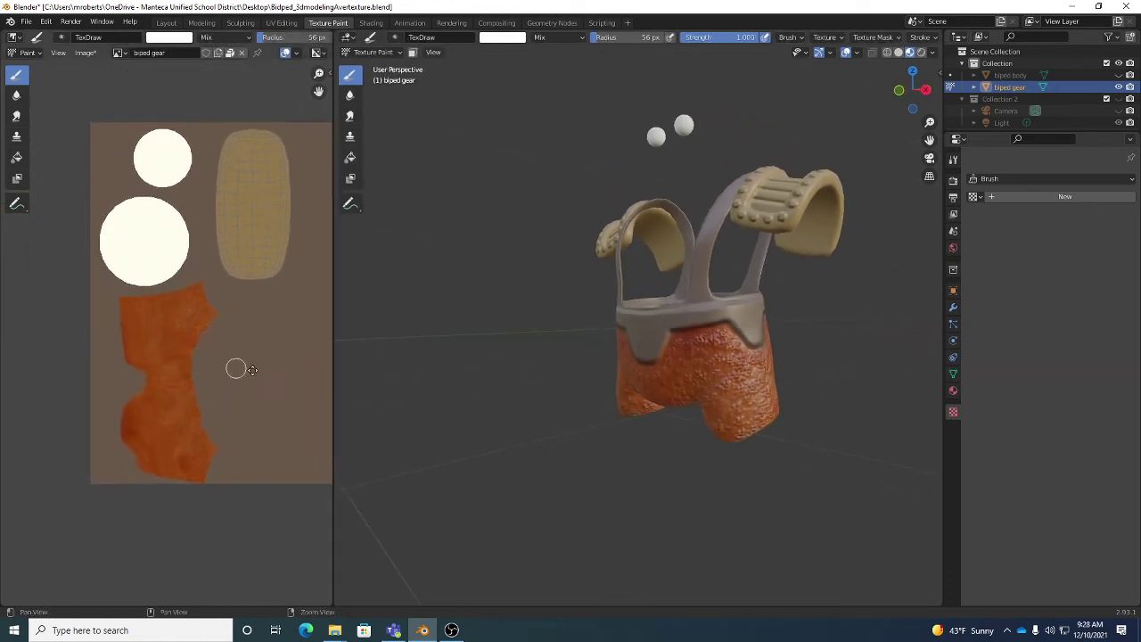
pyautogui.scroll(2, 187, 366)
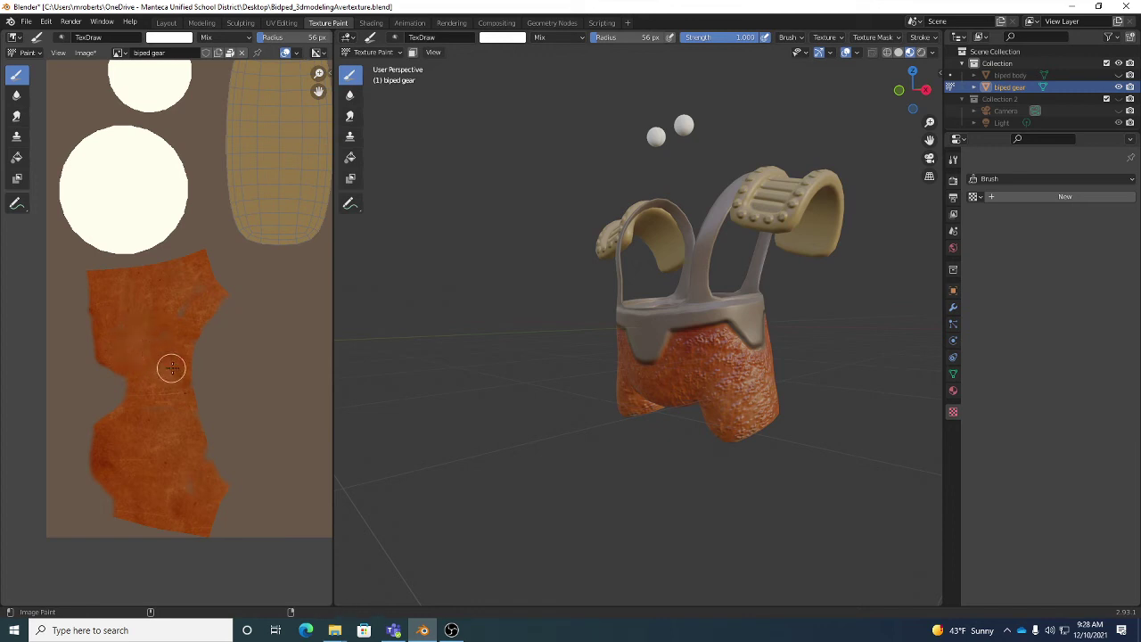
pyautogui.hotkey('ctrl', 's')
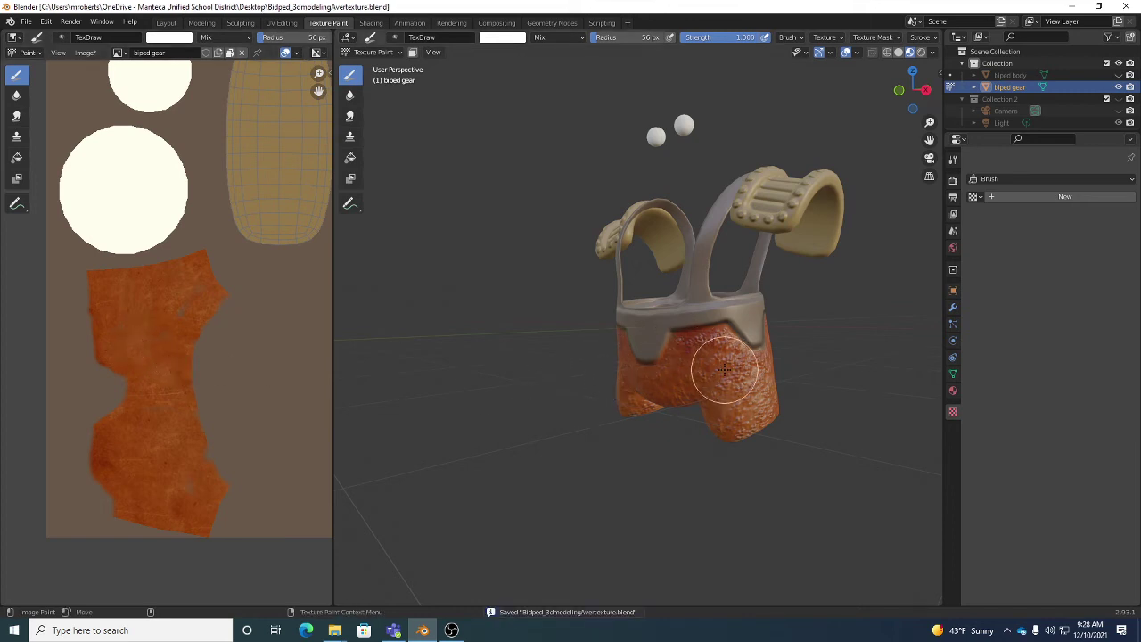
pyautogui.scroll(-2, 216, 315)
pyautogui.scroll(1, 219, 330)
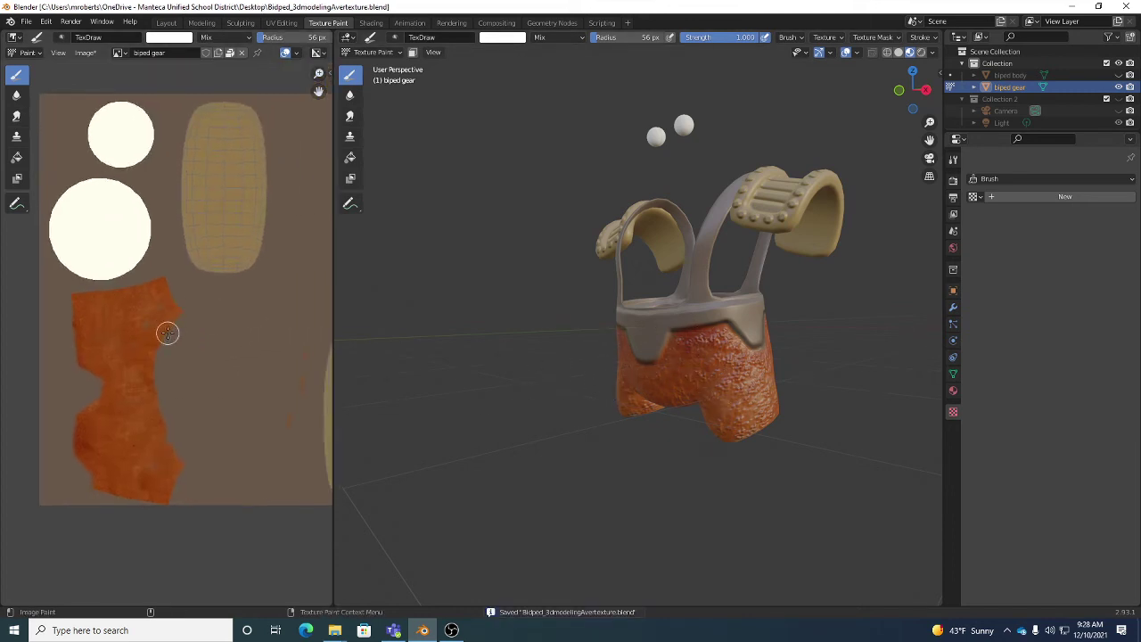
# In the biped gear material, set Specular to 0.088 and Metallic to 0.772.
pyautogui.moveTo(753, 364); pyautogui.dragTo(747, 336, button='middle')
pyautogui.scroll(3, 773, 357)
pyautogui.scroll(-2, 773, 358)
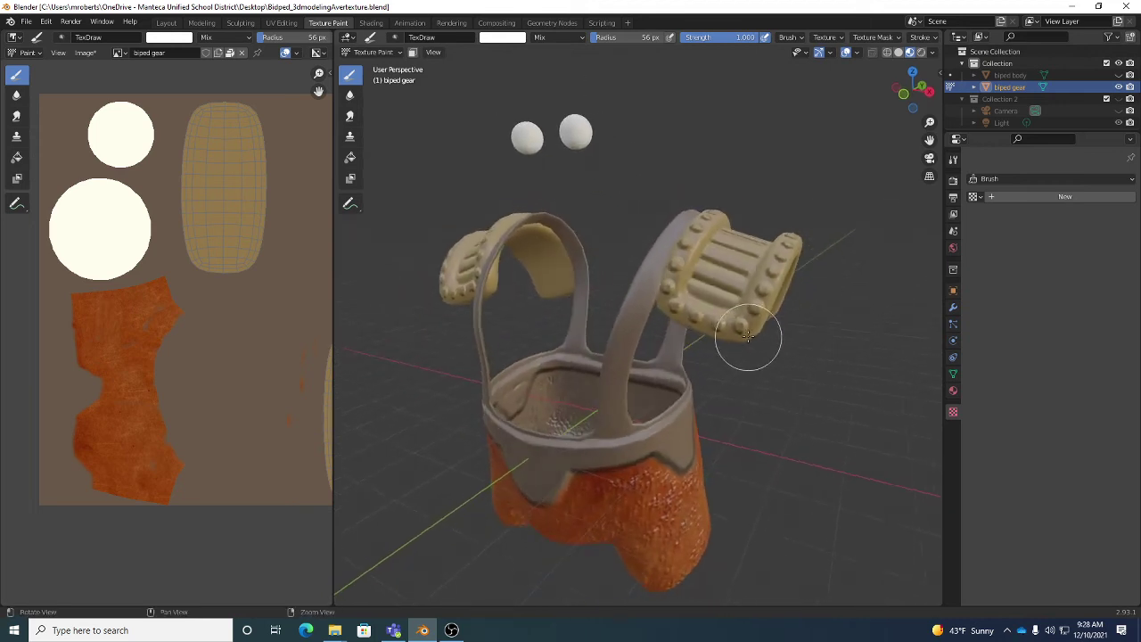
pyautogui.scroll(3, 747, 336)
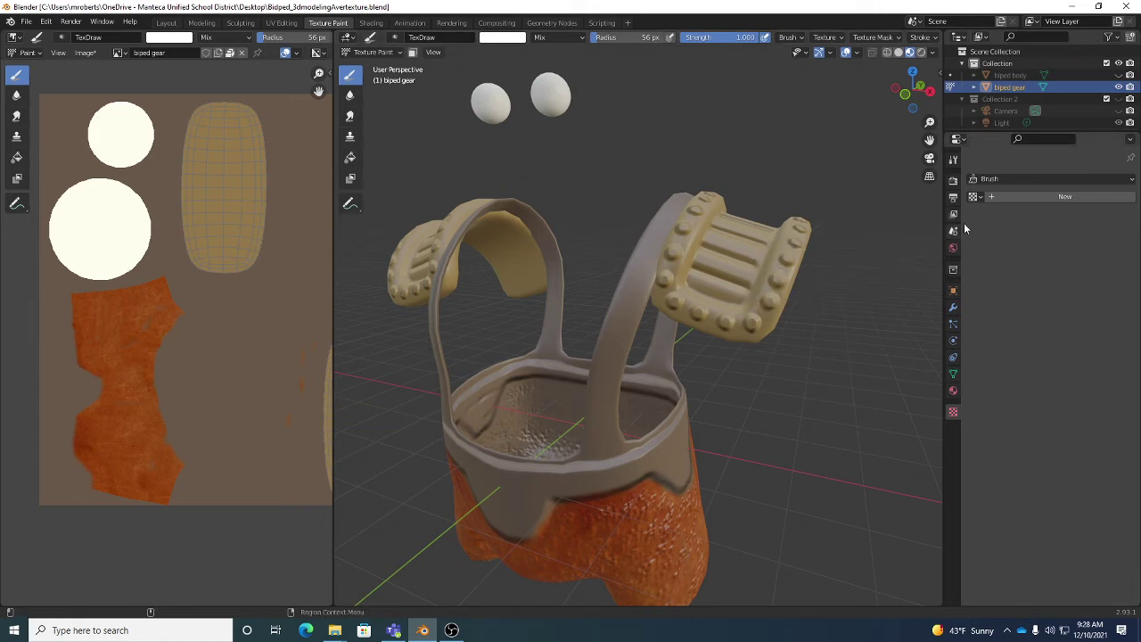
pyautogui.click(953, 391)
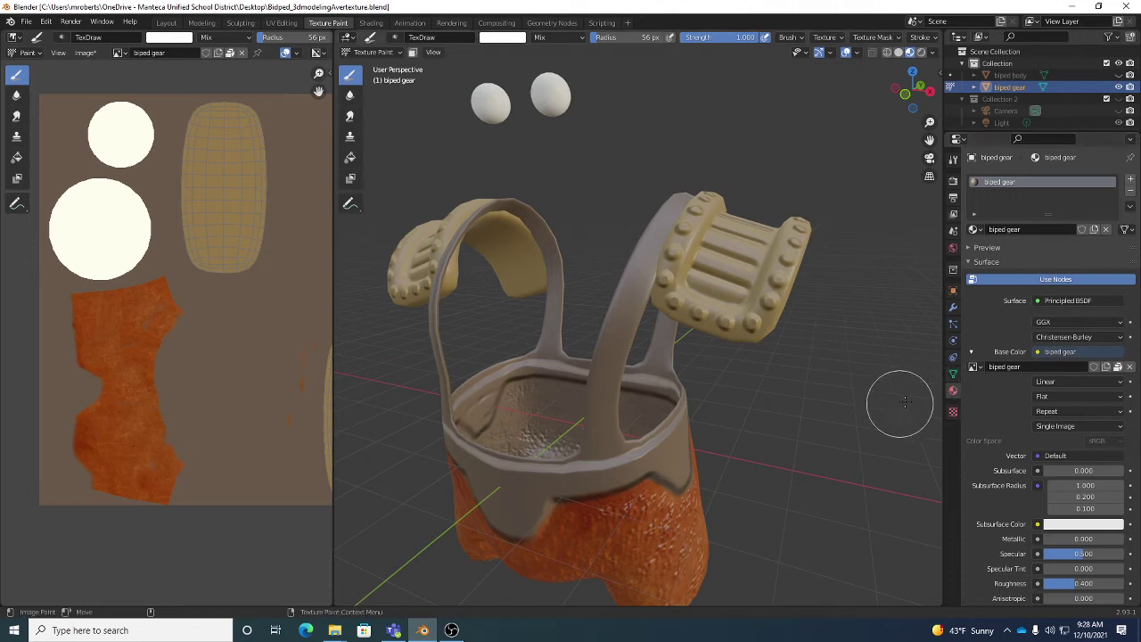
pyautogui.scroll(-6, 1015, 401)
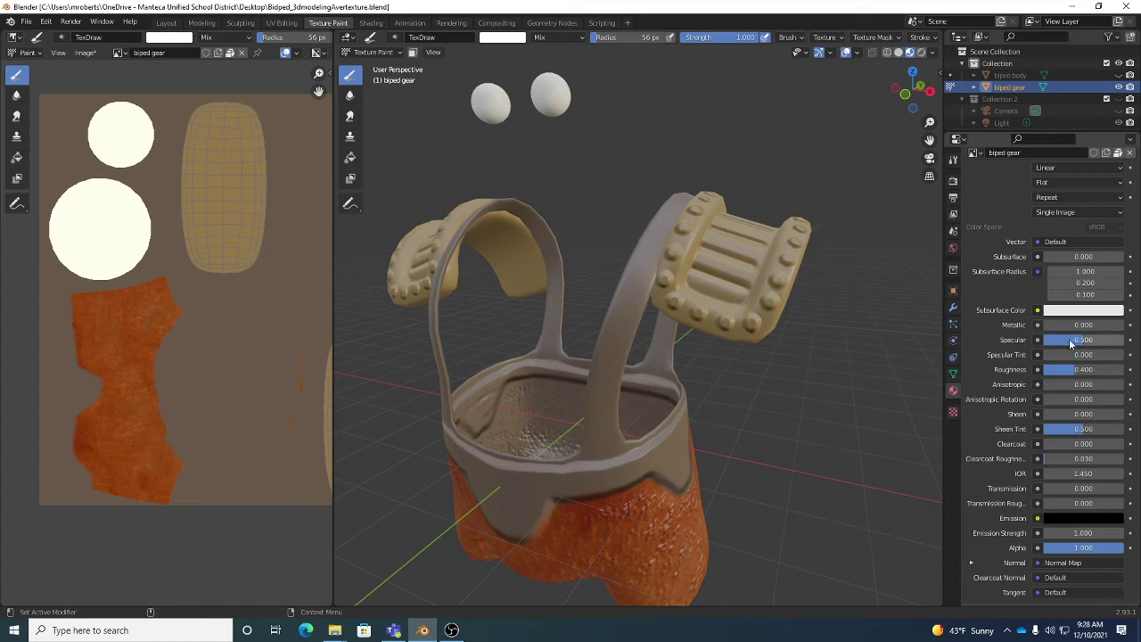
pyautogui.moveTo(1079, 340); pyautogui.dragTo(1062, 340)
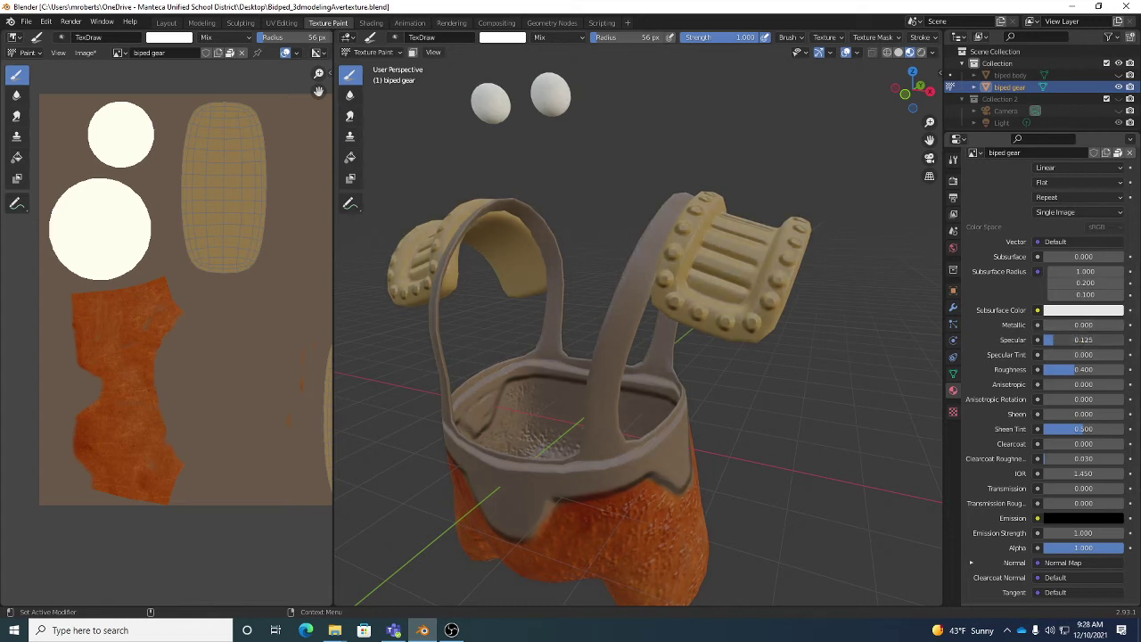
pyautogui.moveTo(1054, 325); pyautogui.dragTo(1084, 325)
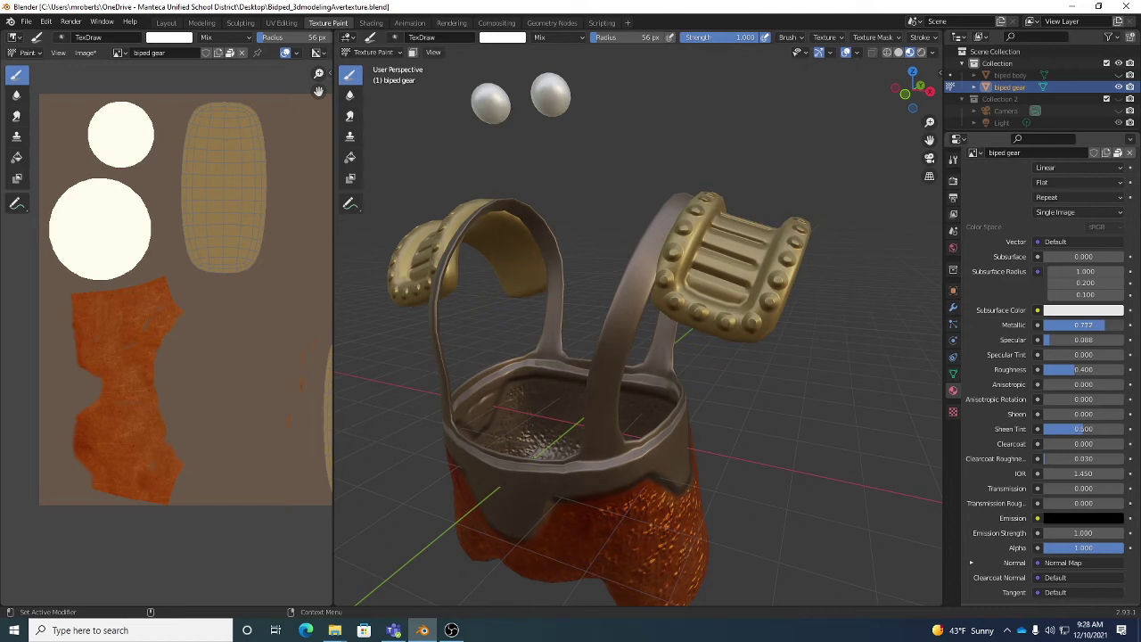
pyautogui.moveTo(808, 304); pyautogui.dragTo(743, 297, button='middle')
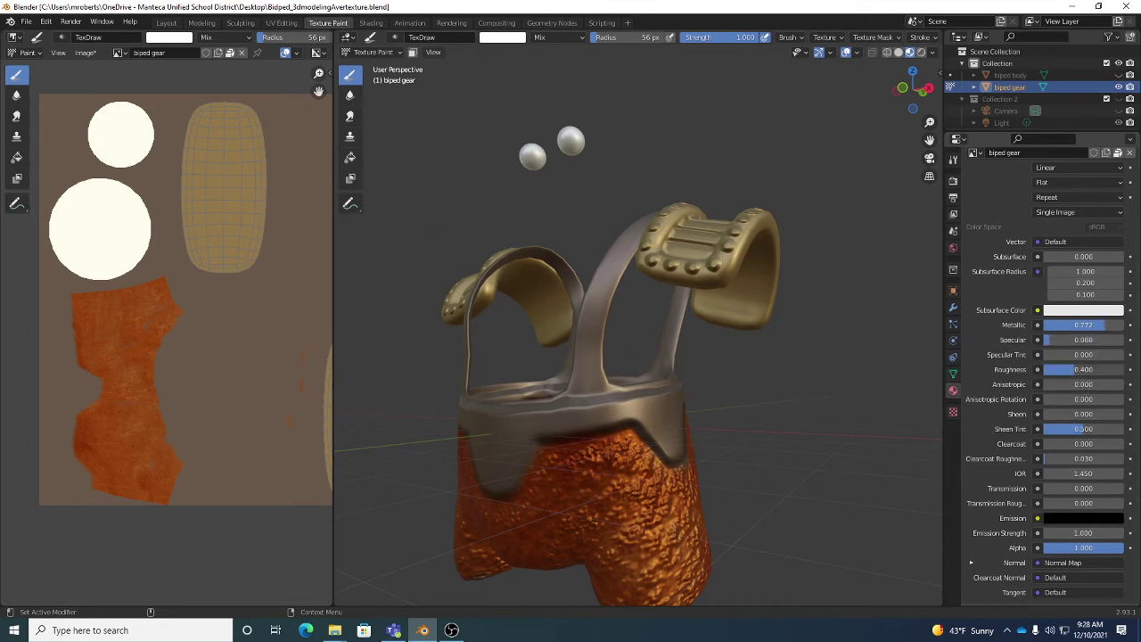
# Set the gear material's Roughness to 0.356 and check the metallic look from several angles.
pyautogui.moveTo(1084, 369); pyautogui.dragTo(1058, 370)
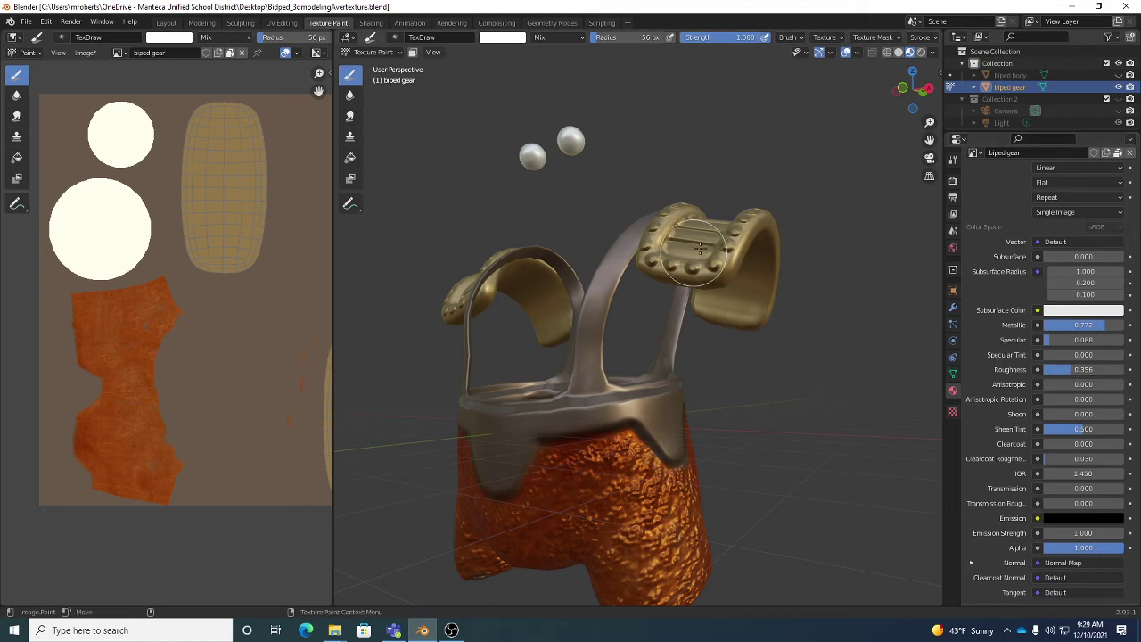
pyautogui.moveTo(811, 321)
pyautogui.mouseDown(button='middle')
pyautogui.moveTo(762, 284)
pyautogui.moveTo(640, 239)
pyautogui.mouseUp(button='middle')
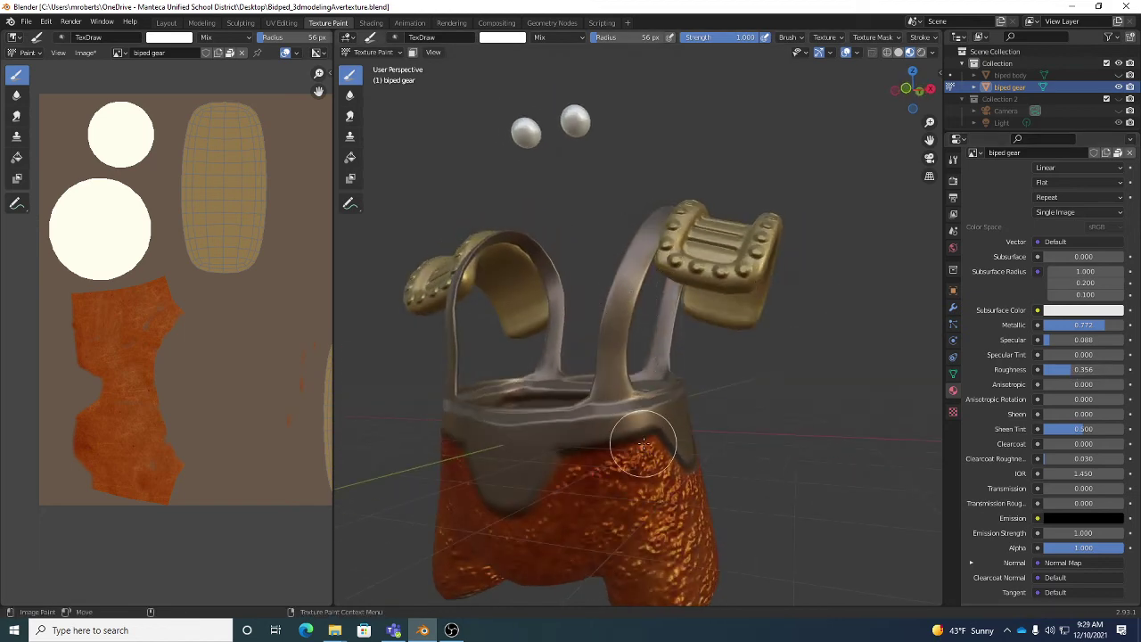
pyautogui.moveTo(725, 299); pyautogui.dragTo(785, 239, button='middle')
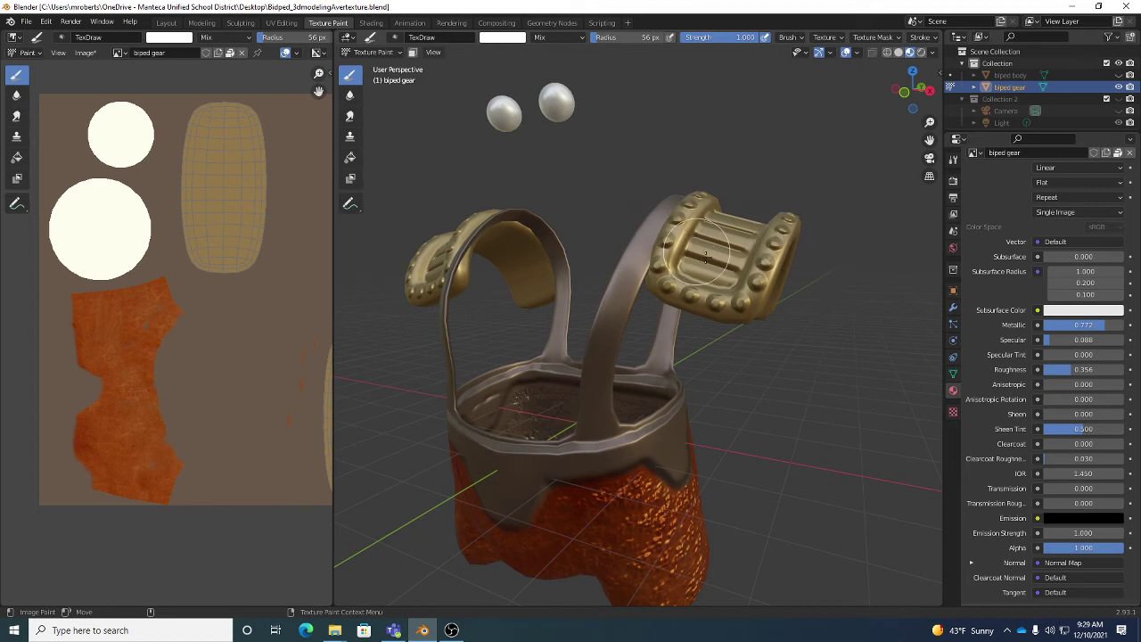
pyautogui.moveTo(764, 284); pyautogui.dragTo(852, 309, button='middle')
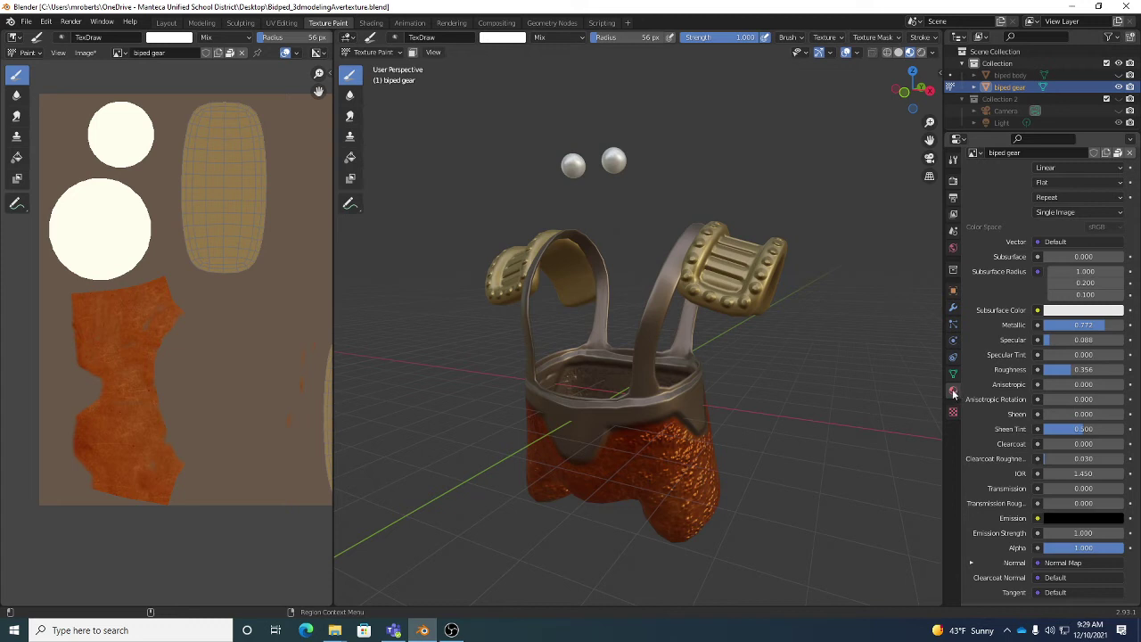
pyautogui.click(1037, 371)
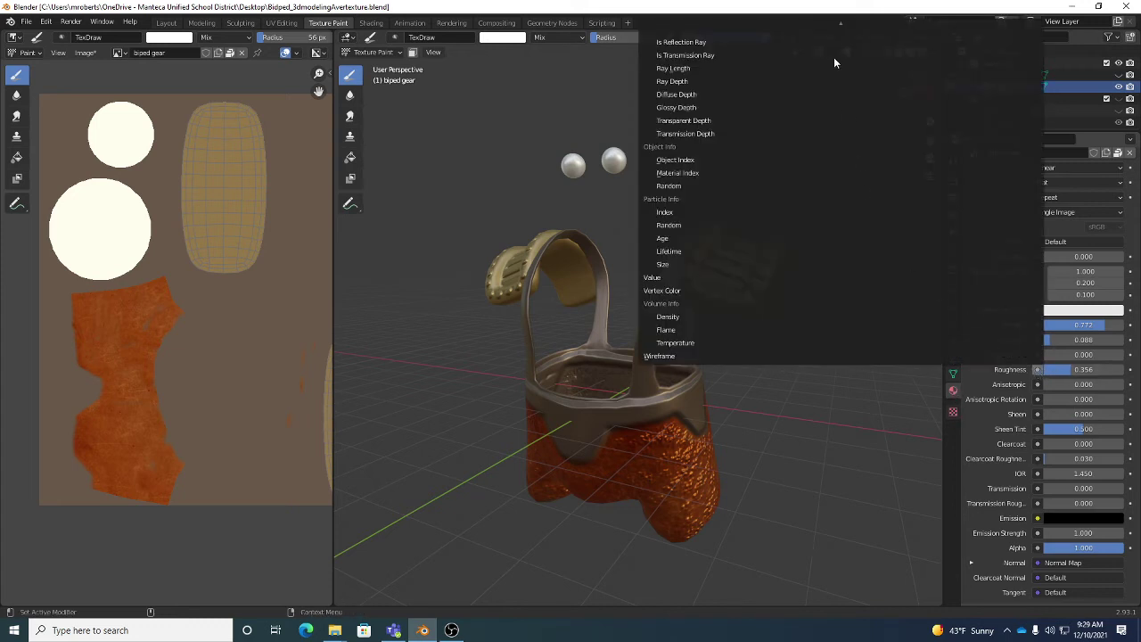
pyautogui.moveTo(836, 16)
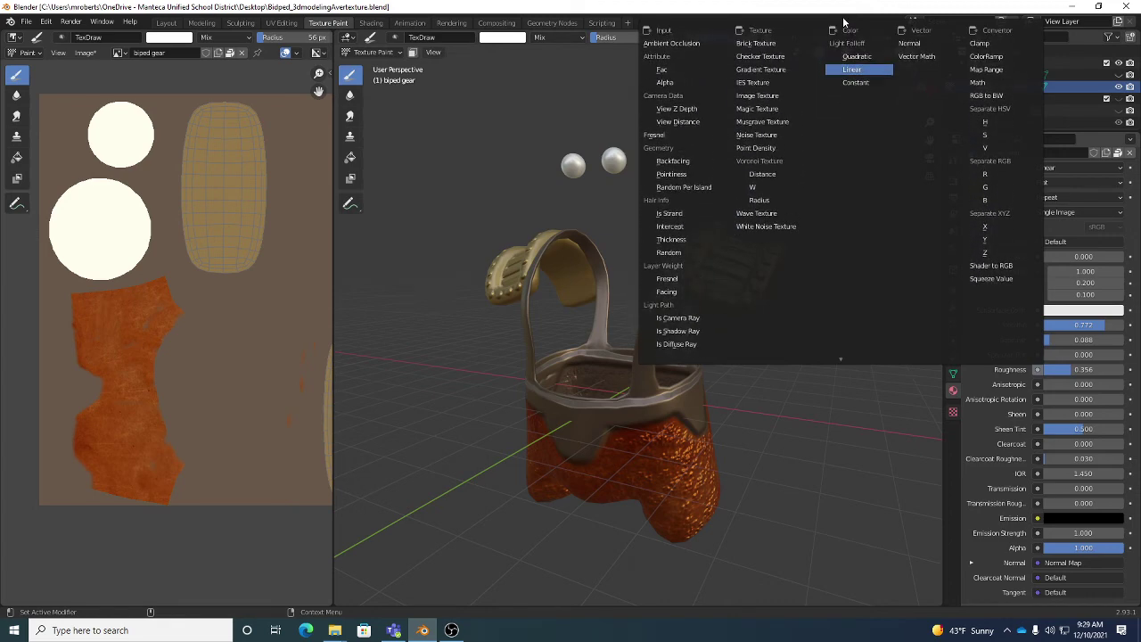
pyautogui.moveTo(842, 366)
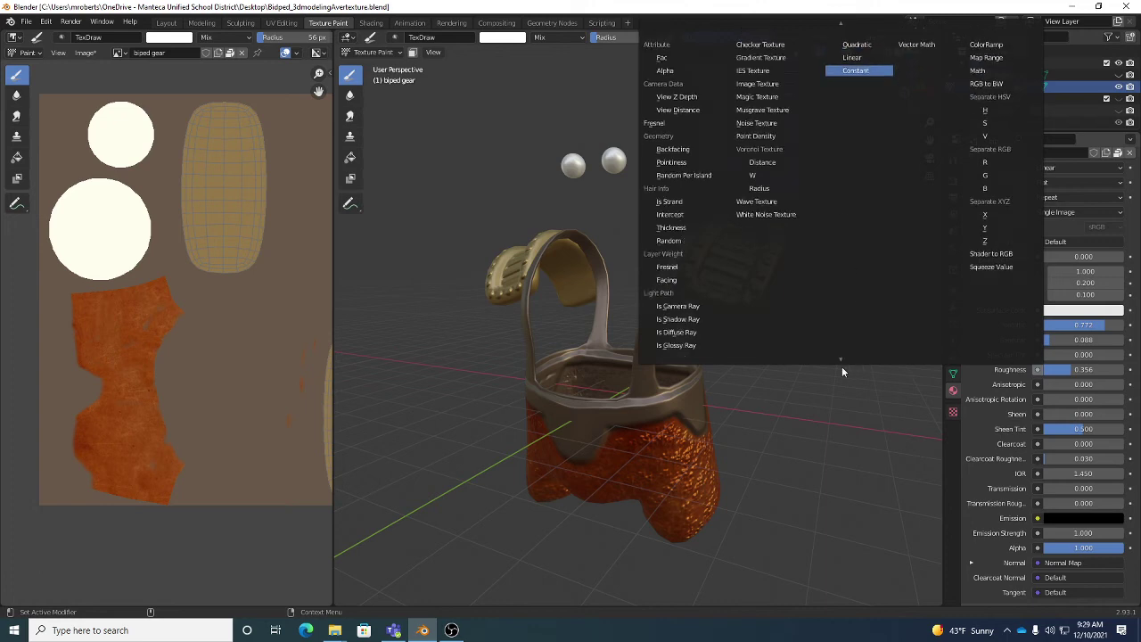
pyautogui.press('Escape')
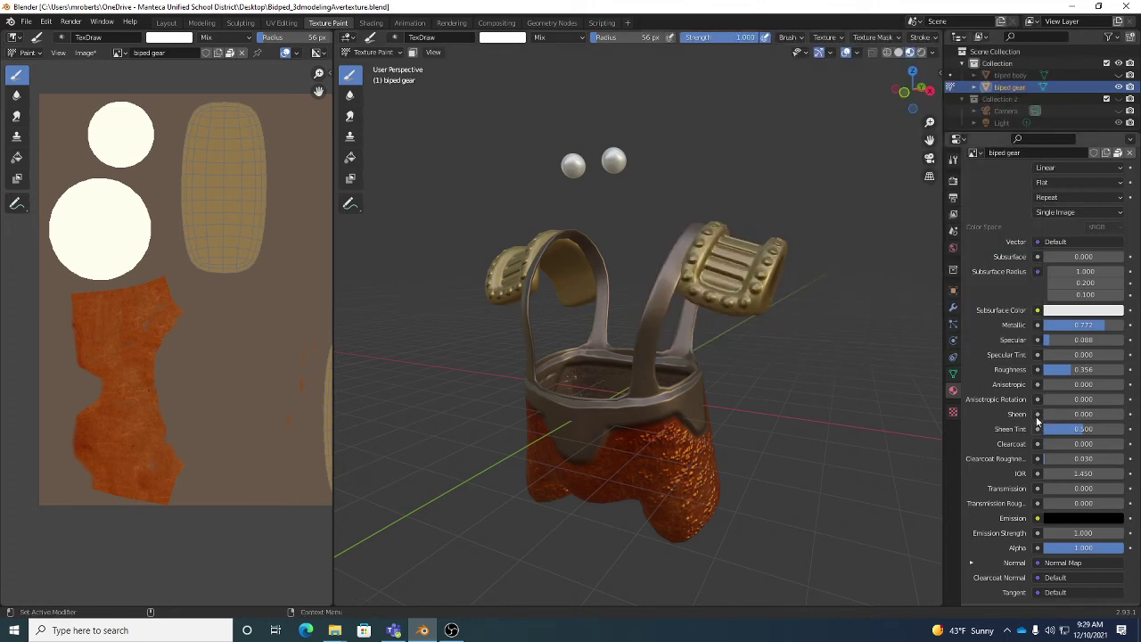
# Link an Image Texture to the gear material's Roughness and create a 2048 × 2048 px image named "biped gear rough" for it.
pyautogui.click(1037, 370)
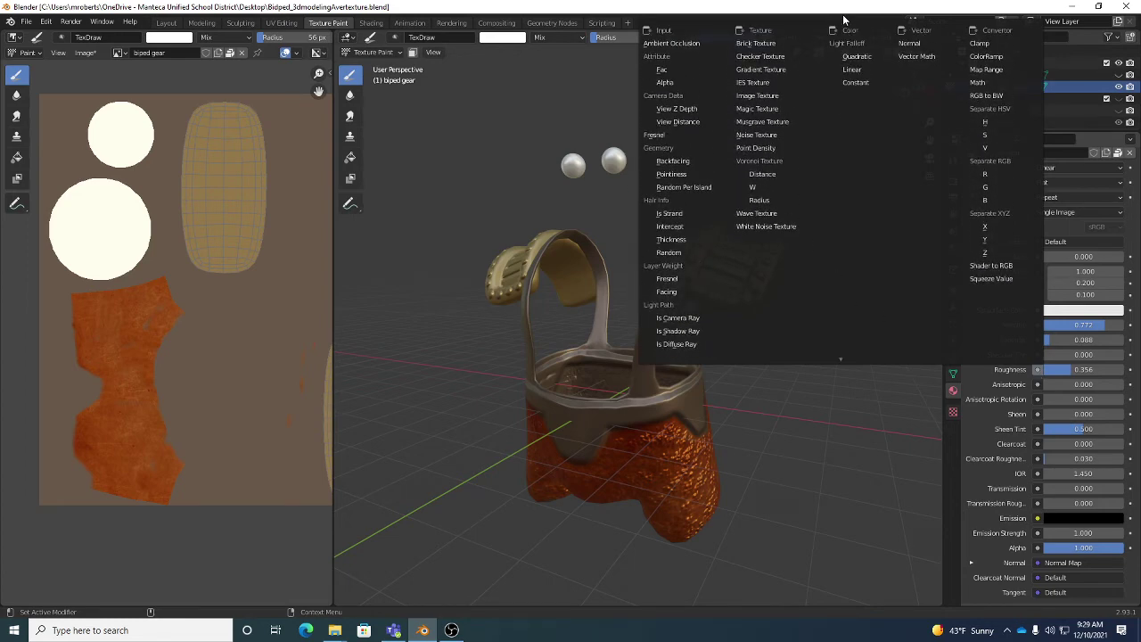
pyautogui.click(751, 96)
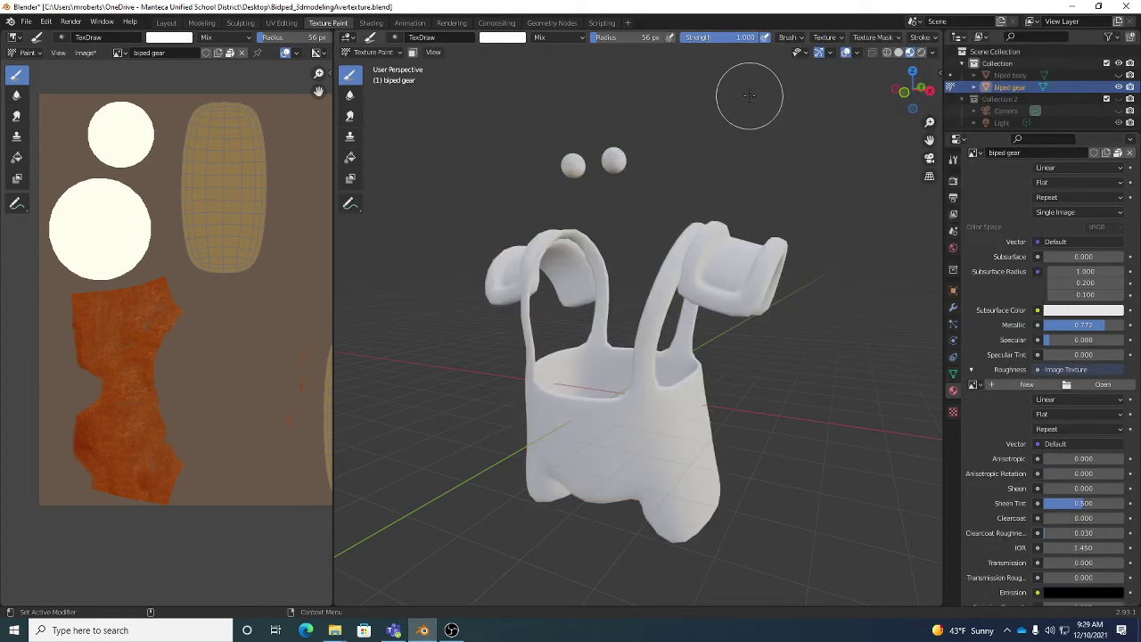
pyautogui.click(1024, 386)
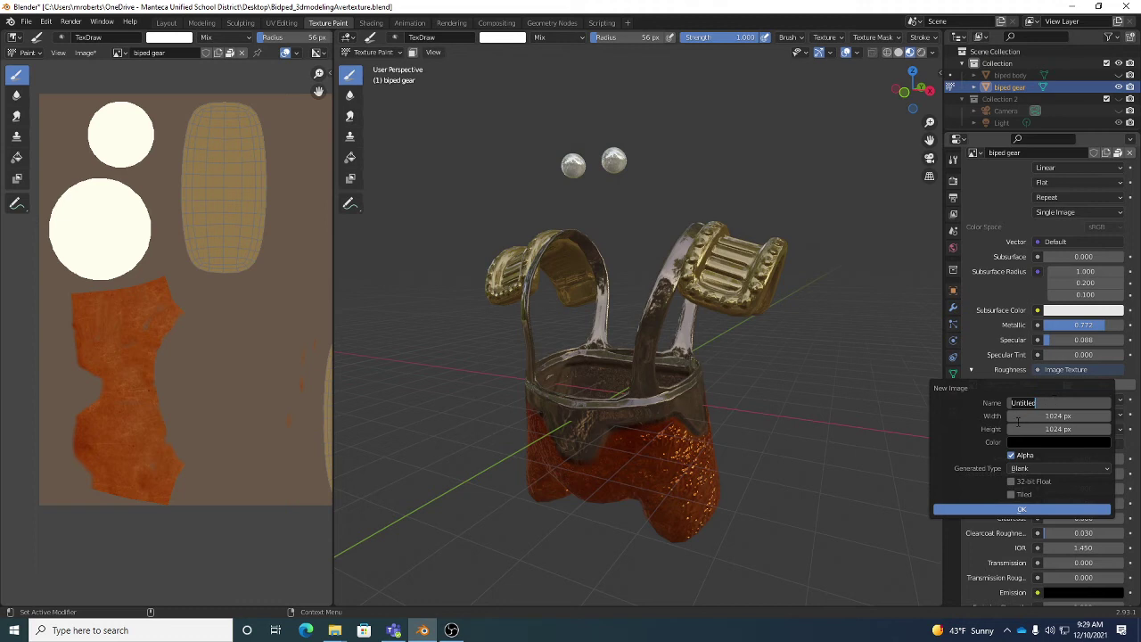
pyautogui.write('bipegd gear rough')
pyautogui.click(1066, 417)
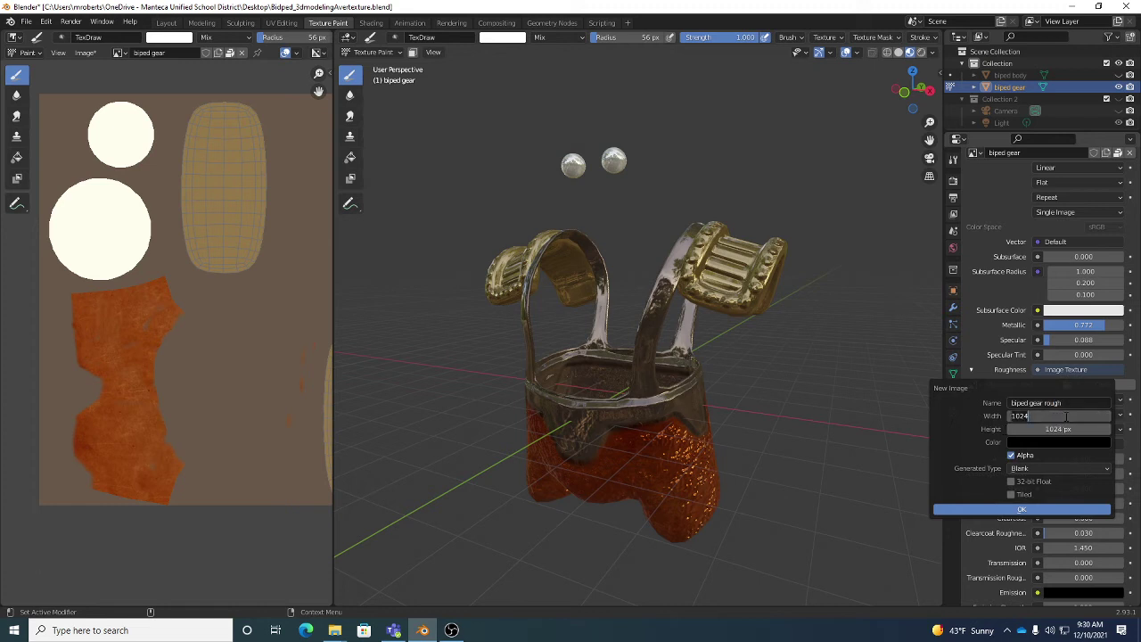
pyautogui.write('2048')
pyautogui.press('Tab')
pyautogui.write('20')
pyautogui.press('Tab')
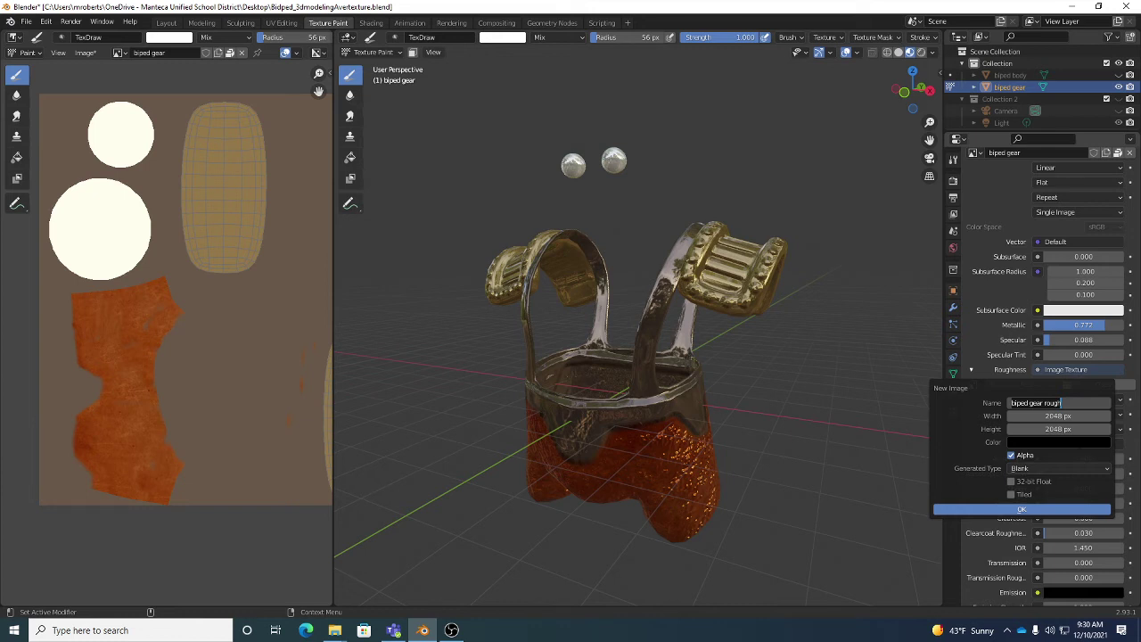
pyautogui.click(1022, 509)
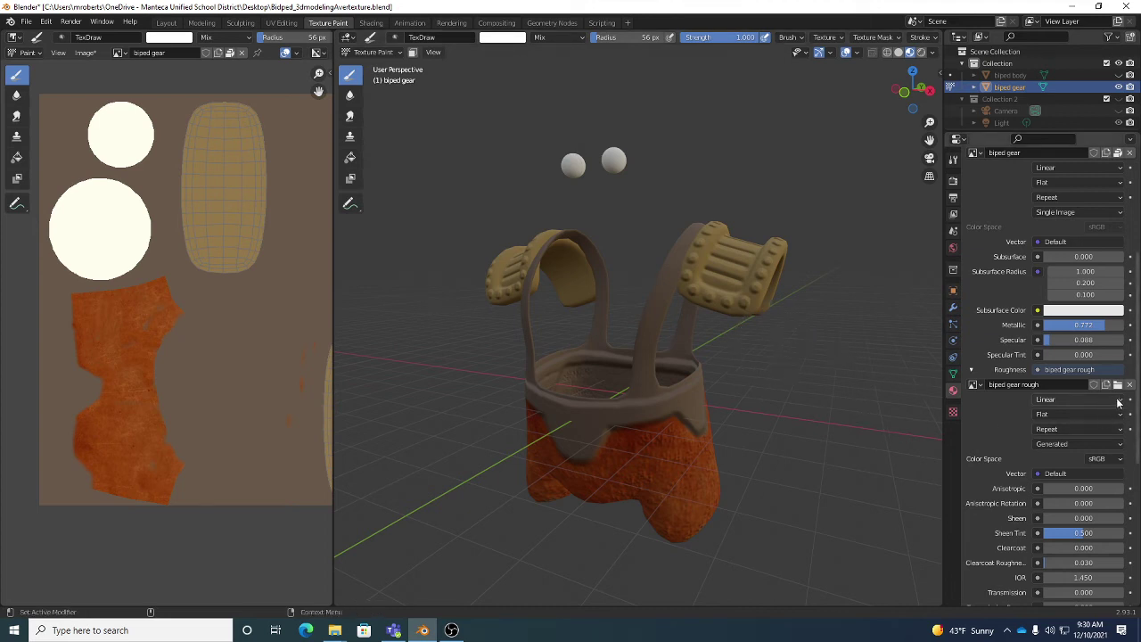
# In the Shading workspace, spread out the gear material's image texture and Normal Map nodes so they no longer overlap.
pyautogui.click(367, 25)
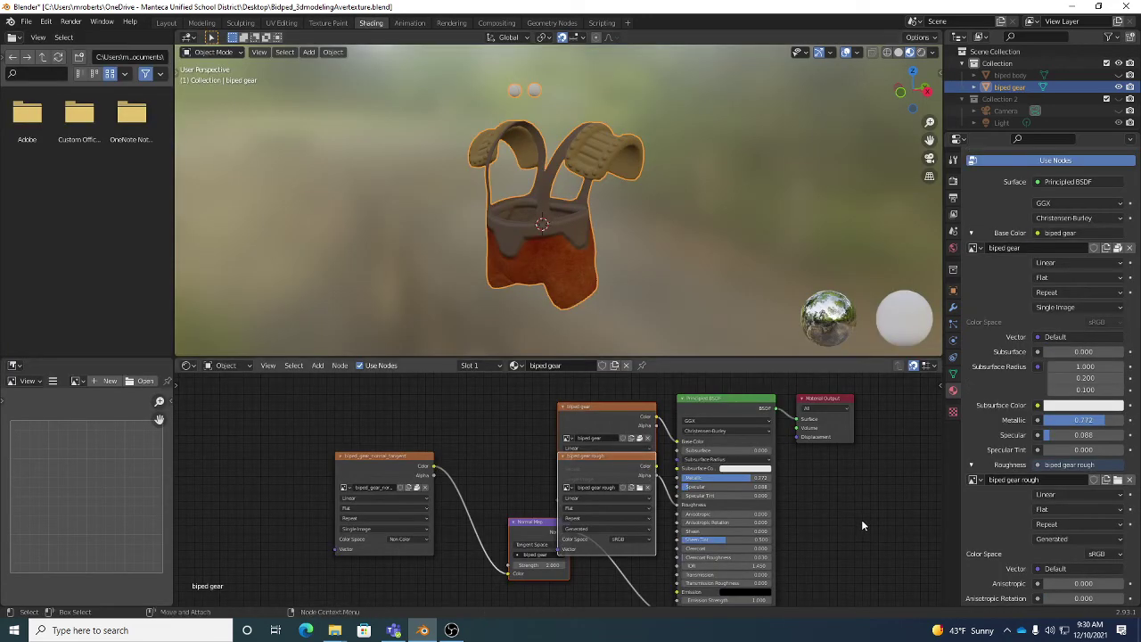
pyautogui.scroll(-2, 810, 483)
pyautogui.scroll(-2, 810, 483)
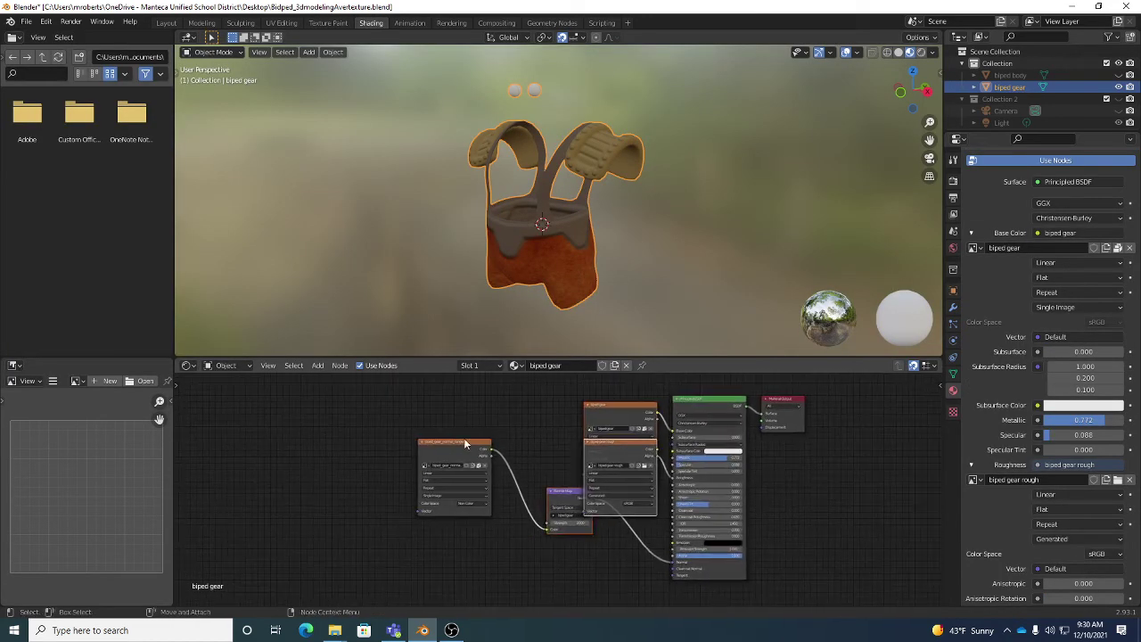
pyautogui.moveTo(437, 442); pyautogui.dragTo(415, 469)
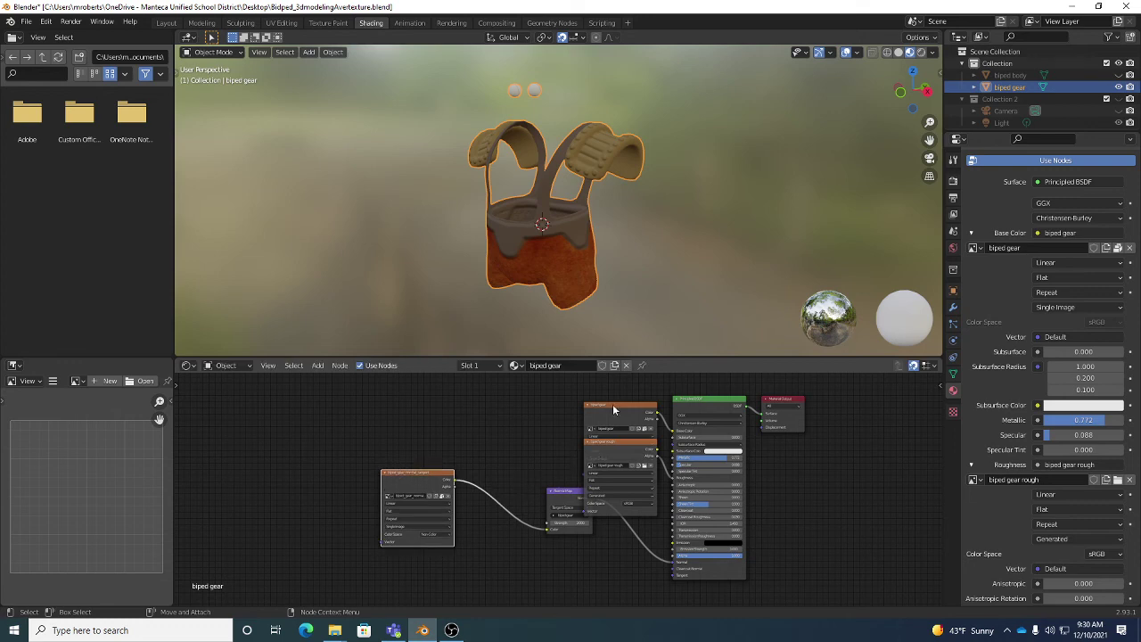
pyautogui.moveTo(612, 410); pyautogui.dragTo(468, 387)
pyautogui.moveTo(611, 442); pyautogui.dragTo(502, 535)
pyautogui.scroll(4, 622, 513)
pyautogui.moveTo(622, 513); pyautogui.dragTo(570, 543, button='middle')
pyautogui.scroll(-1, 580, 540)
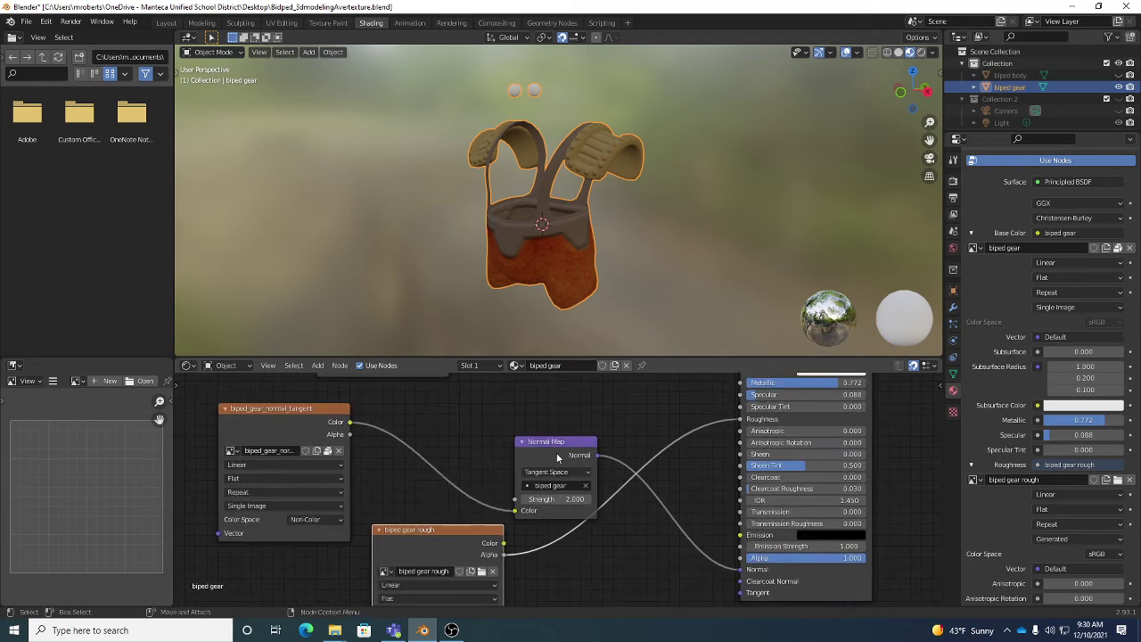
pyautogui.moveTo(555, 443); pyautogui.dragTo(567, 399)
# Replace the Alpha link into Roughness with the Color output of the biped gear rough node and check the gear's surface.
pyautogui.moveTo(556, 533); pyautogui.dragTo(556, 496, button='middle')
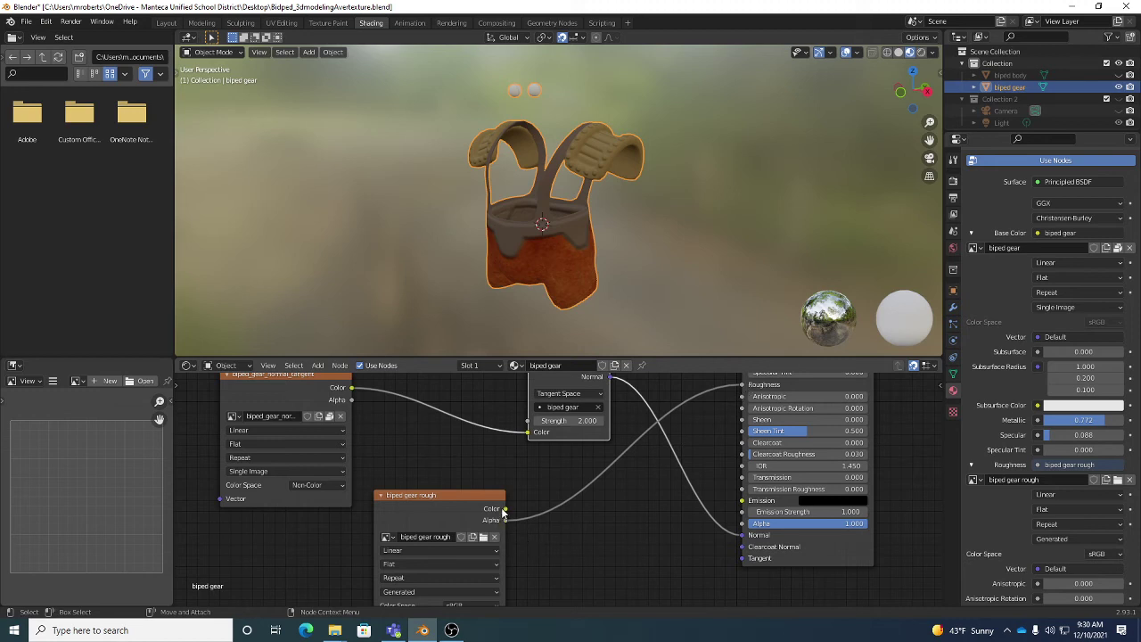
pyautogui.click(740, 390)
pyautogui.moveTo(739, 390)
pyautogui.mouseDown()
pyautogui.moveTo(664, 424)
pyautogui.moveTo(641, 496)
pyautogui.moveTo(615, 503)
pyautogui.mouseUp()
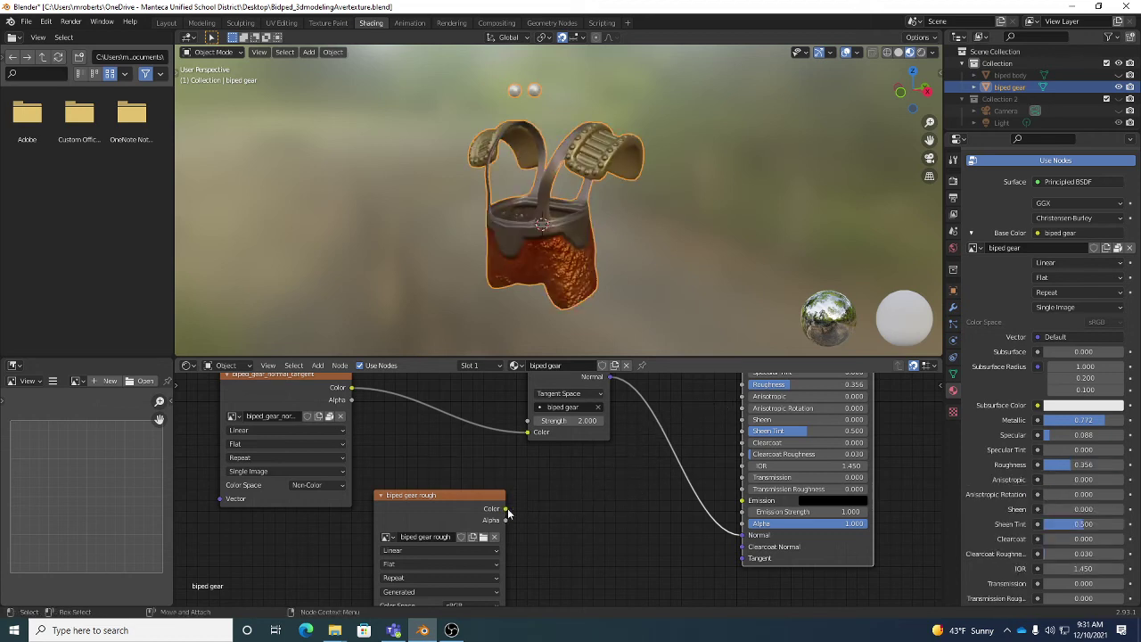
pyautogui.moveTo(506, 509); pyautogui.dragTo(738, 386)
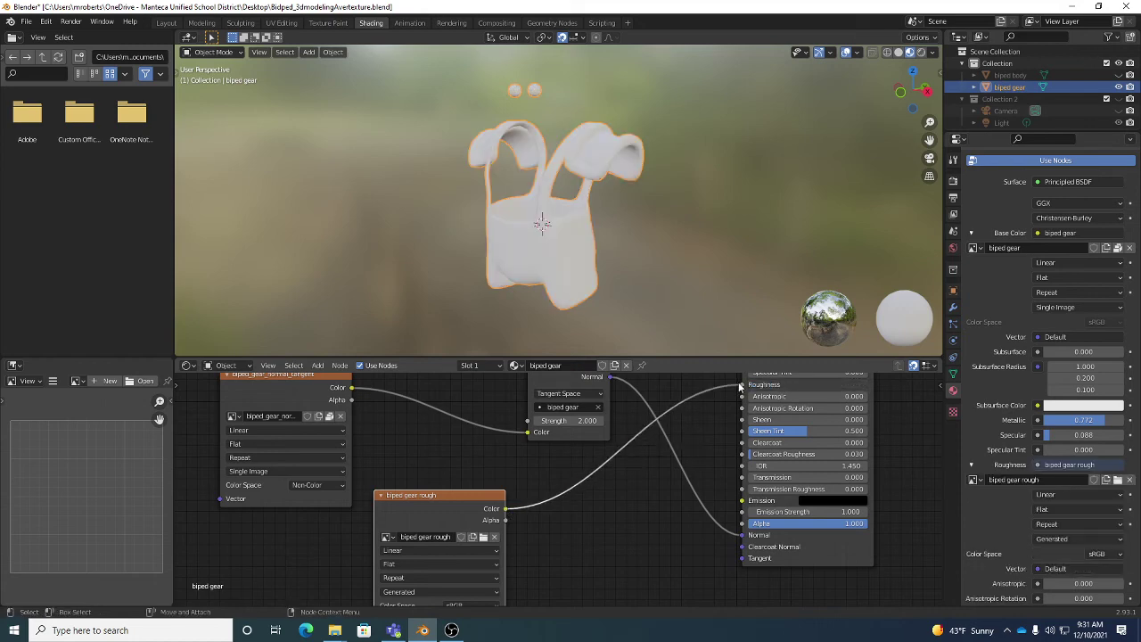
pyautogui.moveTo(578, 219); pyautogui.dragTo(593, 156, button='middle')
pyautogui.scroll(2, 589, 146)
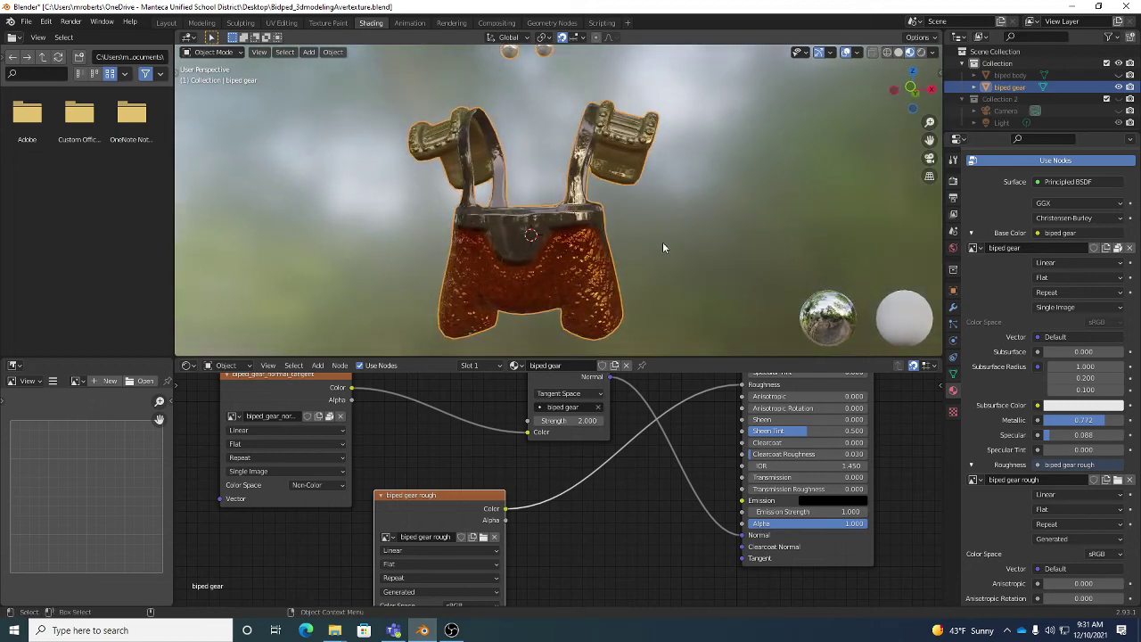
pyautogui.moveTo(579, 200); pyautogui.dragTo(623, 261, button='middle')
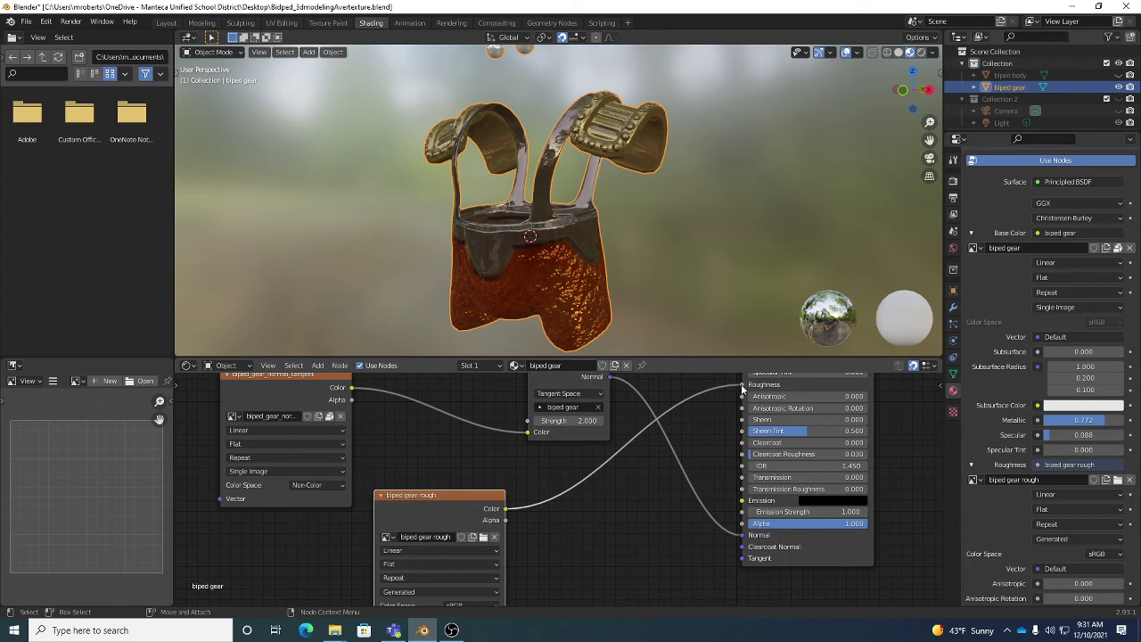
# Unplug the biped gear rough node from Roughness, shift it slightly, and reconnect its Color output to Roughness.
pyautogui.moveTo(741, 386); pyautogui.dragTo(706, 410)
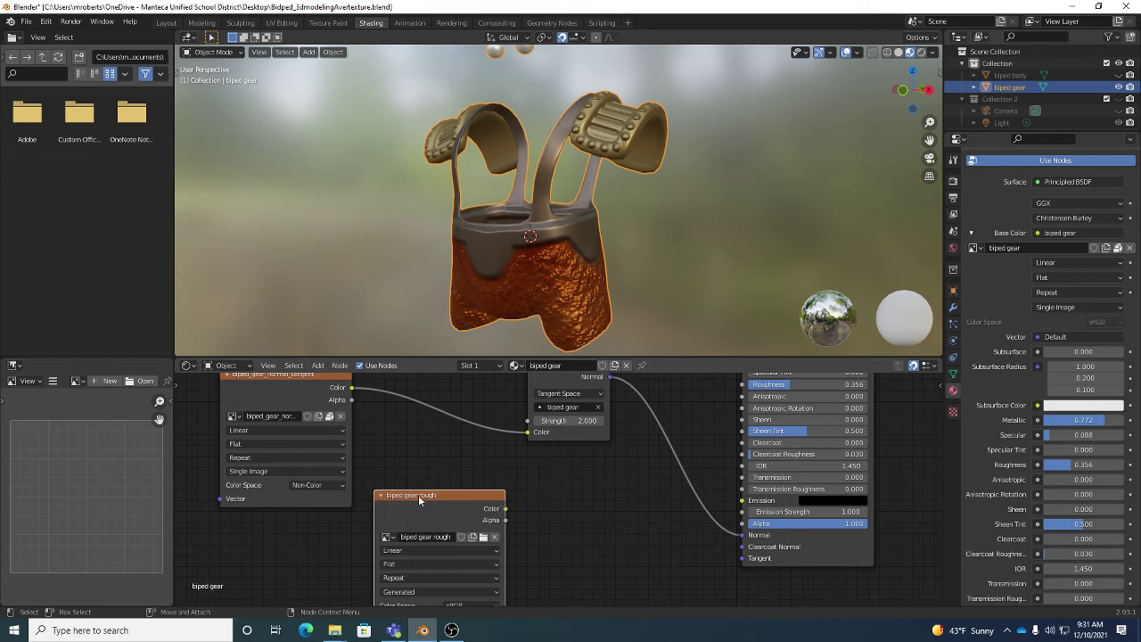
pyautogui.moveTo(480, 509); pyautogui.dragTo(513, 487)
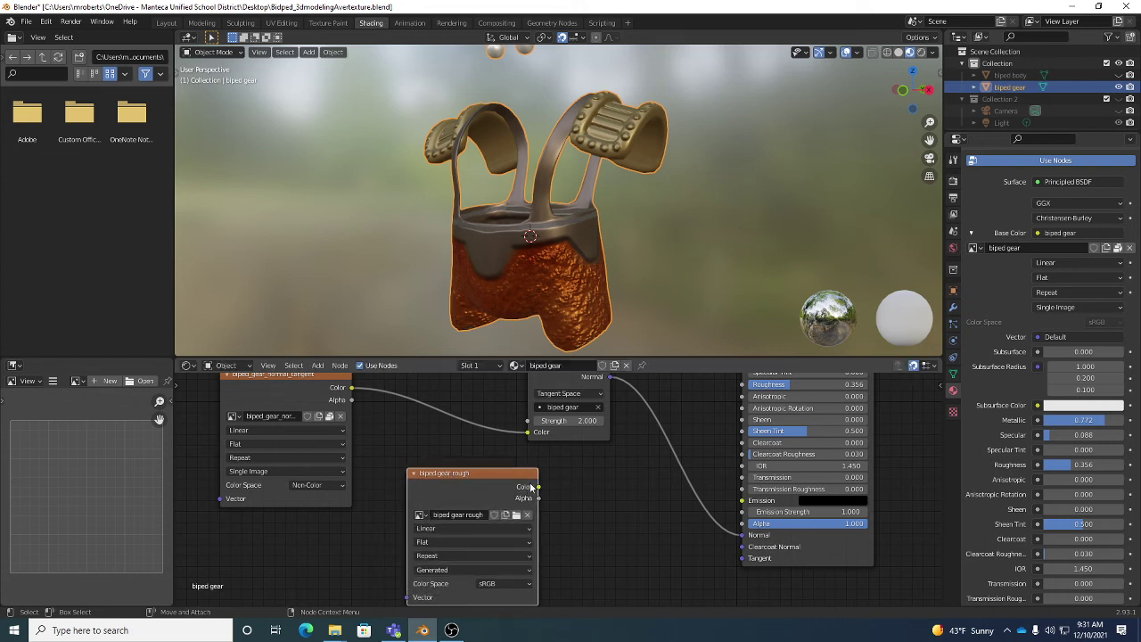
pyautogui.moveTo(538, 487)
pyautogui.mouseDown()
pyautogui.moveTo(622, 484)
pyautogui.moveTo(745, 385)
pyautogui.mouseUp()
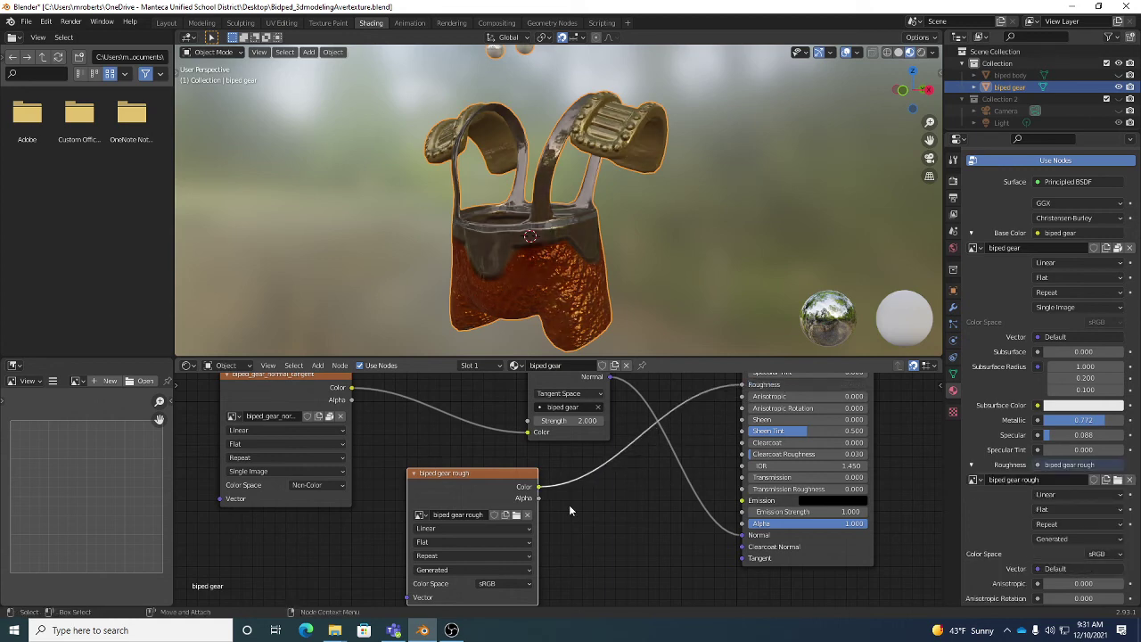
pyautogui.scroll(-1, 677, 495)
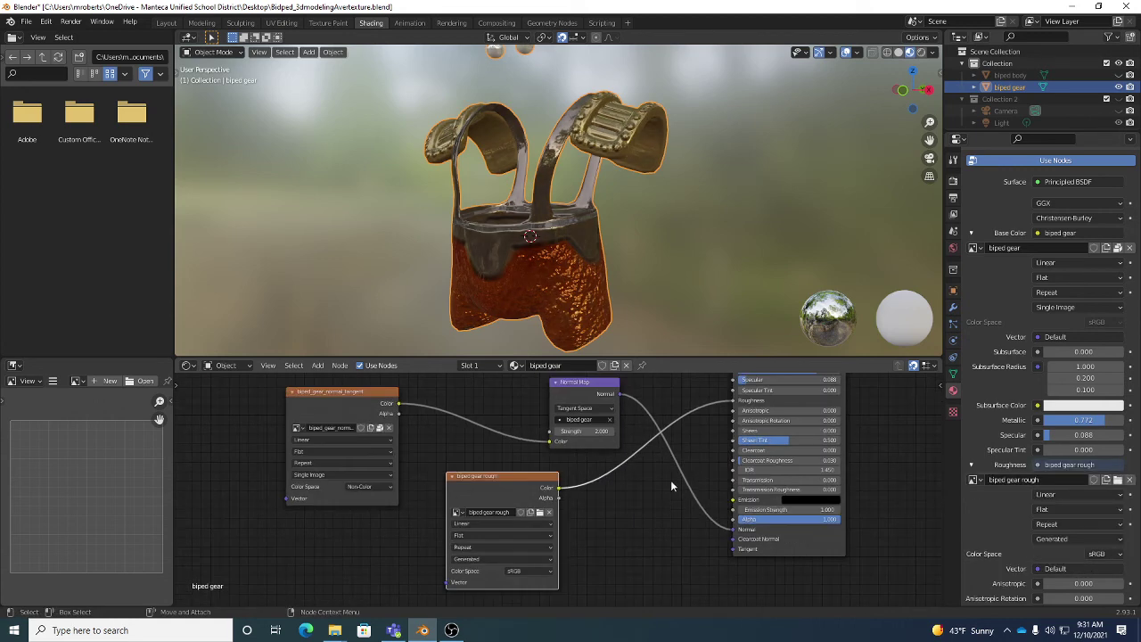
pyautogui.keyDown('shift'); pyautogui.scroll(2, 678, 486); pyautogui.keyUp('shift')
pyautogui.scroll(-2, 686, 484)
pyautogui.moveTo(660, 499); pyautogui.dragTo(591, 493, button='middle')
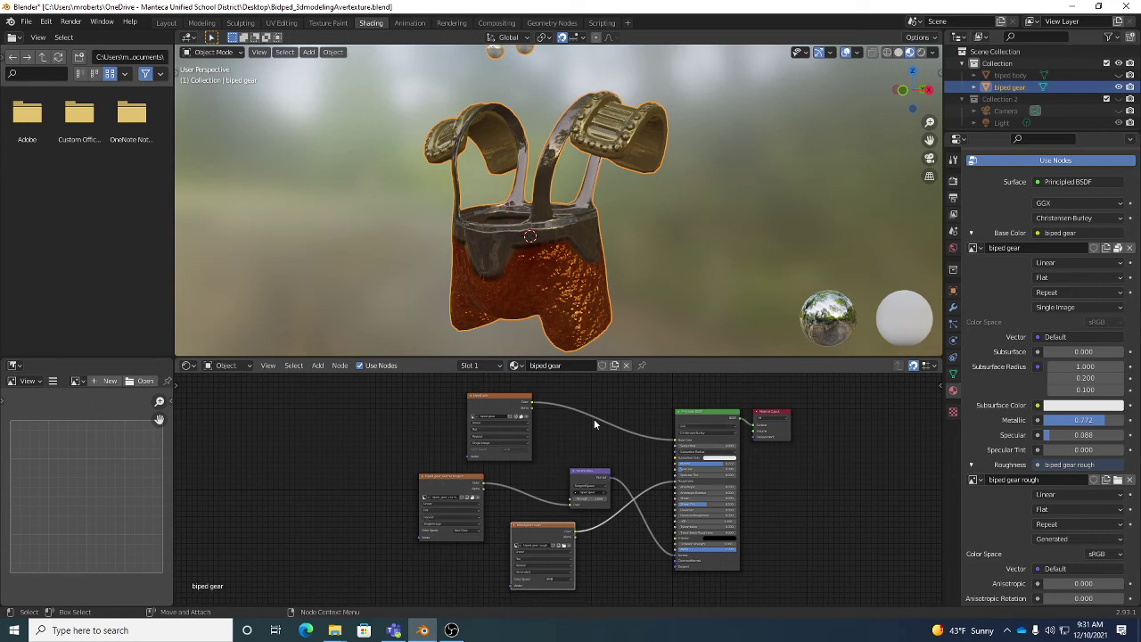
# Return to the Texture Paint workspace and look over the gear with the biped gear rough image applied.
pyautogui.click(328, 22)
pyautogui.moveTo(682, 379); pyautogui.dragTo(650, 323, button='middle')
pyautogui.scroll(4, 660, 330)
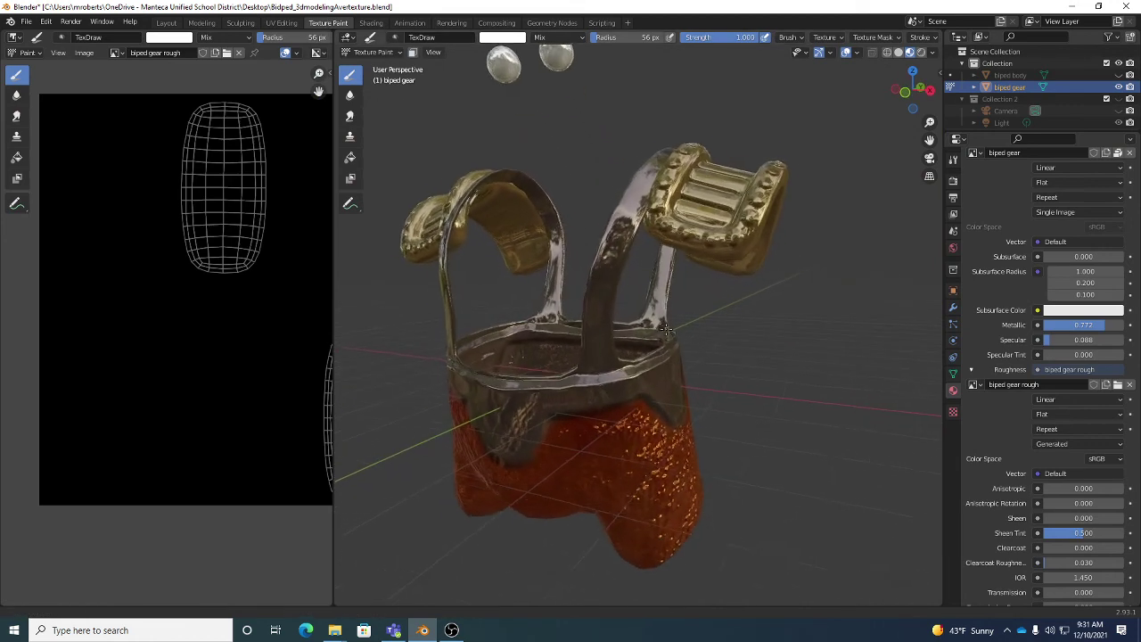
pyautogui.scroll(-2, 673, 330)
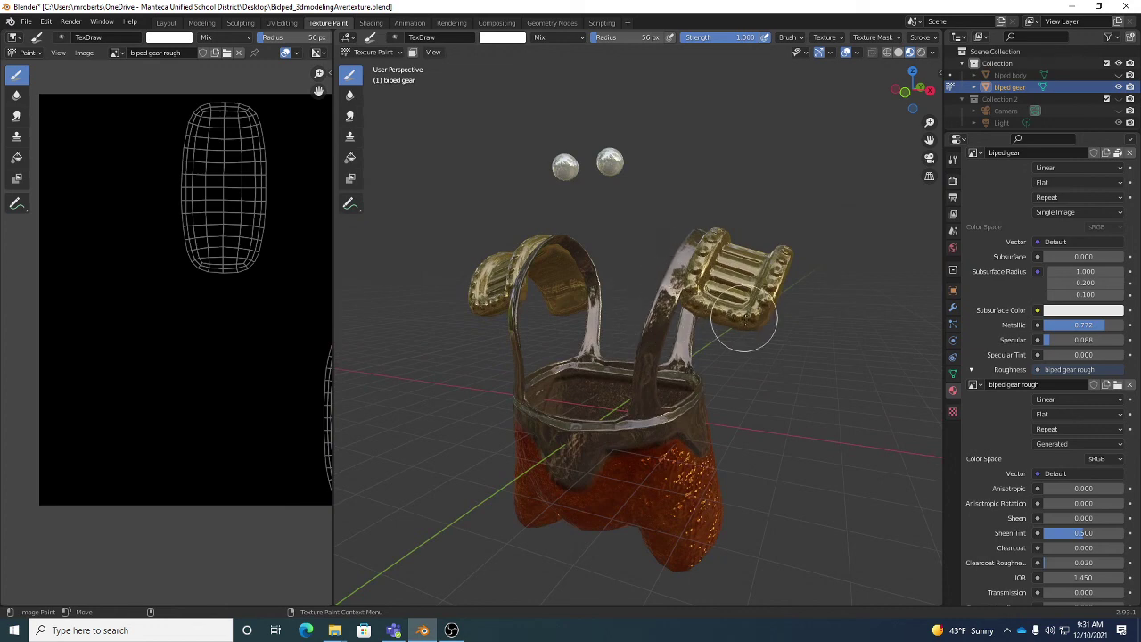
# In Edit Mode, select all geometry linked to the pants, one shoulder strap and one eye, and return to Texture Paint mode.
pyautogui.press('Tab')
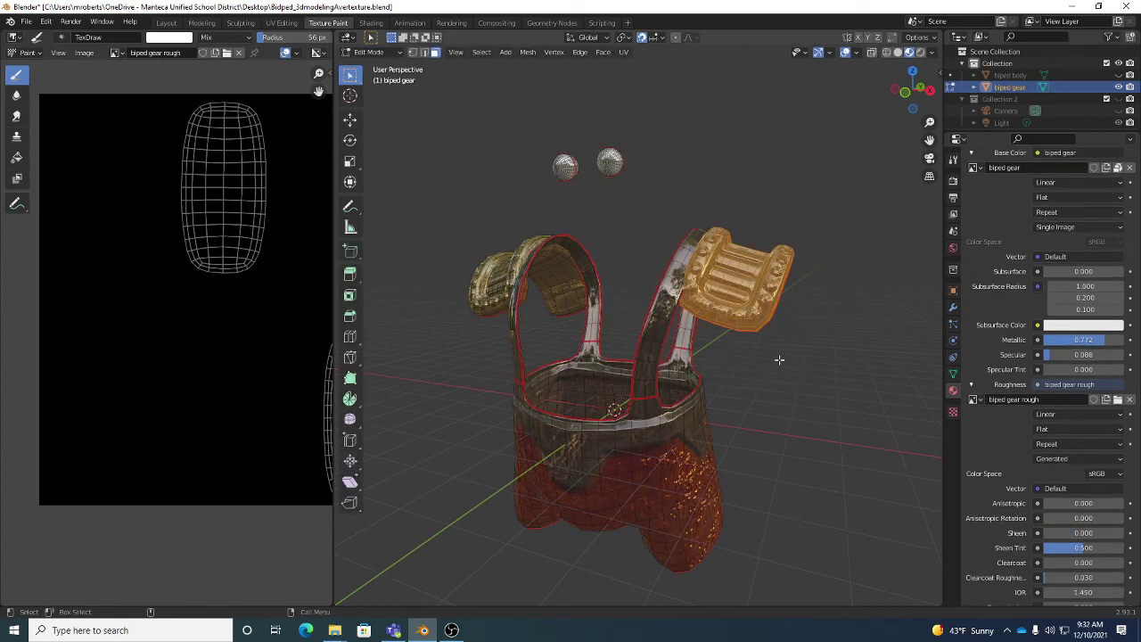
pyautogui.click(662, 301)
pyautogui.click(641, 409)
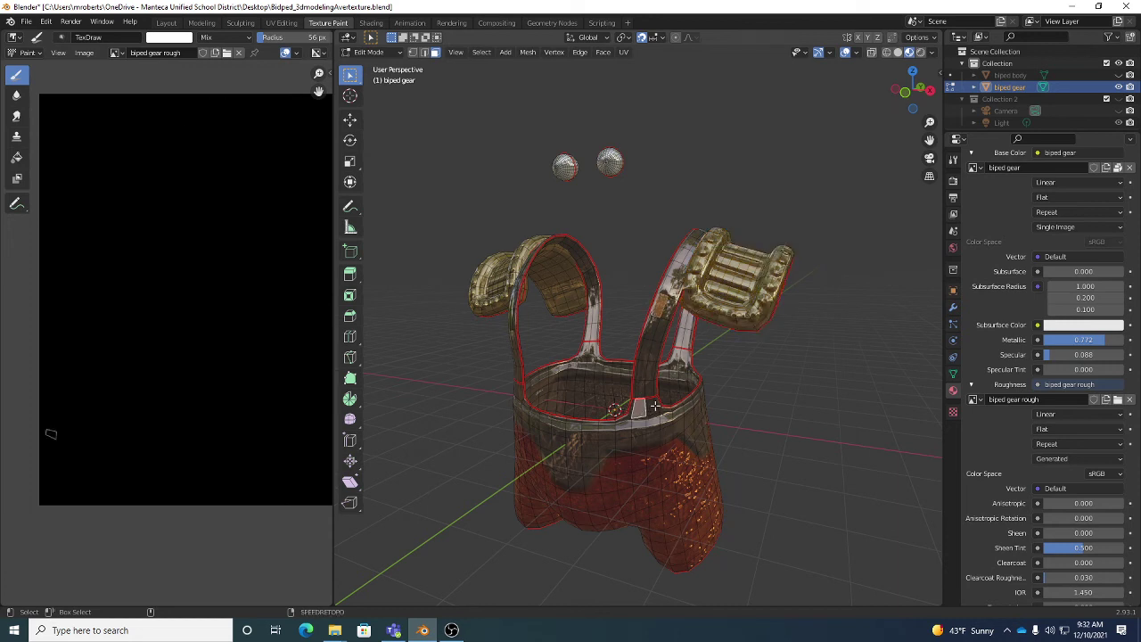
pyautogui.keyDown('shift'); pyautogui.click(680, 337); pyautogui.keyUp('shift')
pyautogui.moveTo(609, 162); pyautogui.dragTo(765, 214, button='middle')
pyautogui.hotkey('ctrl', 'l')
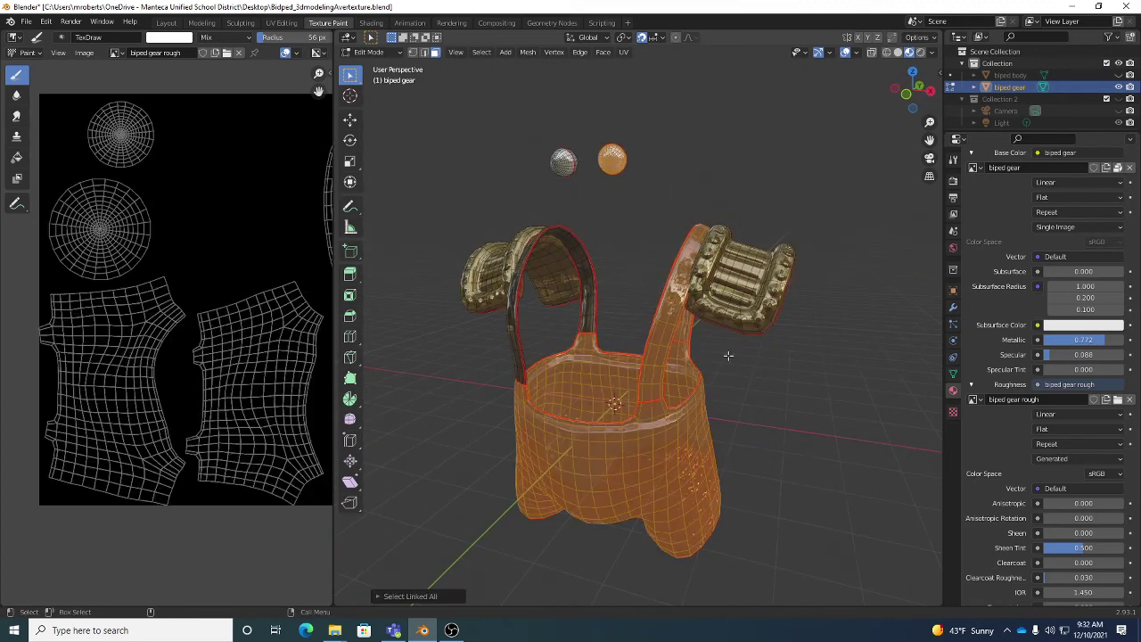
pyautogui.moveTo(729, 356); pyautogui.dragTo(688, 349, button='middle')
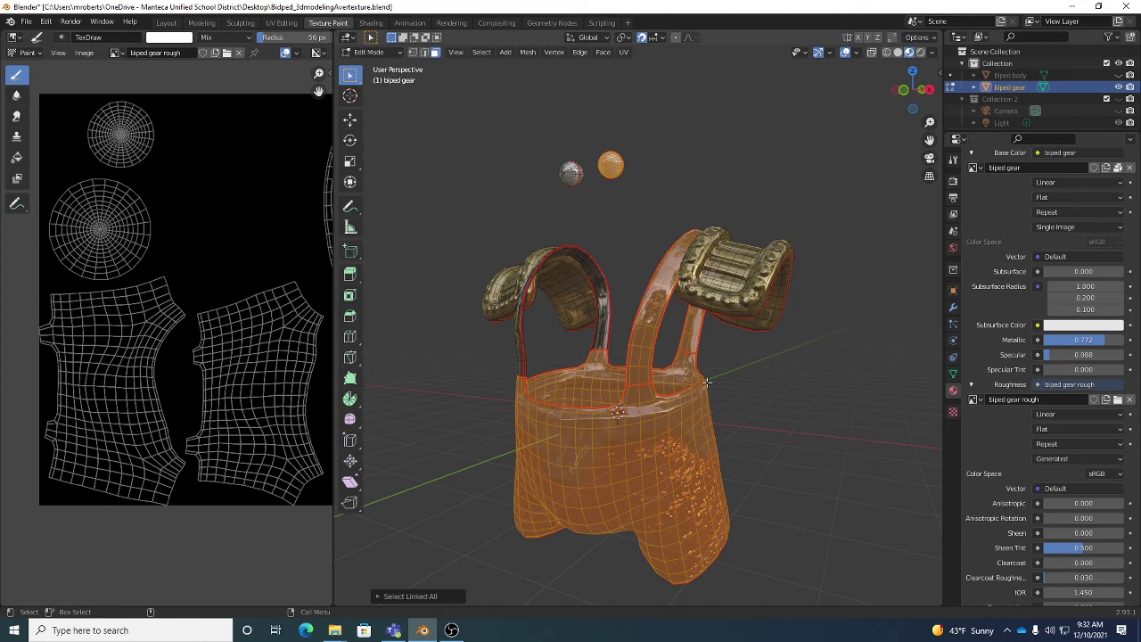
pyautogui.click(481, 52)
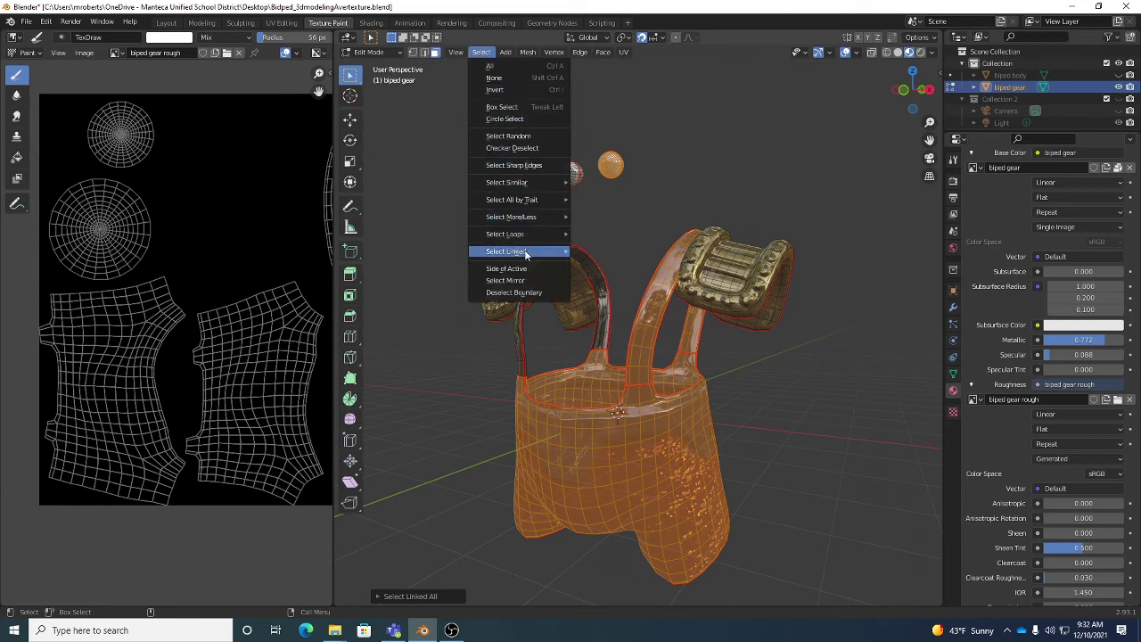
pyautogui.moveTo(544, 251)
pyautogui.click(606, 253)
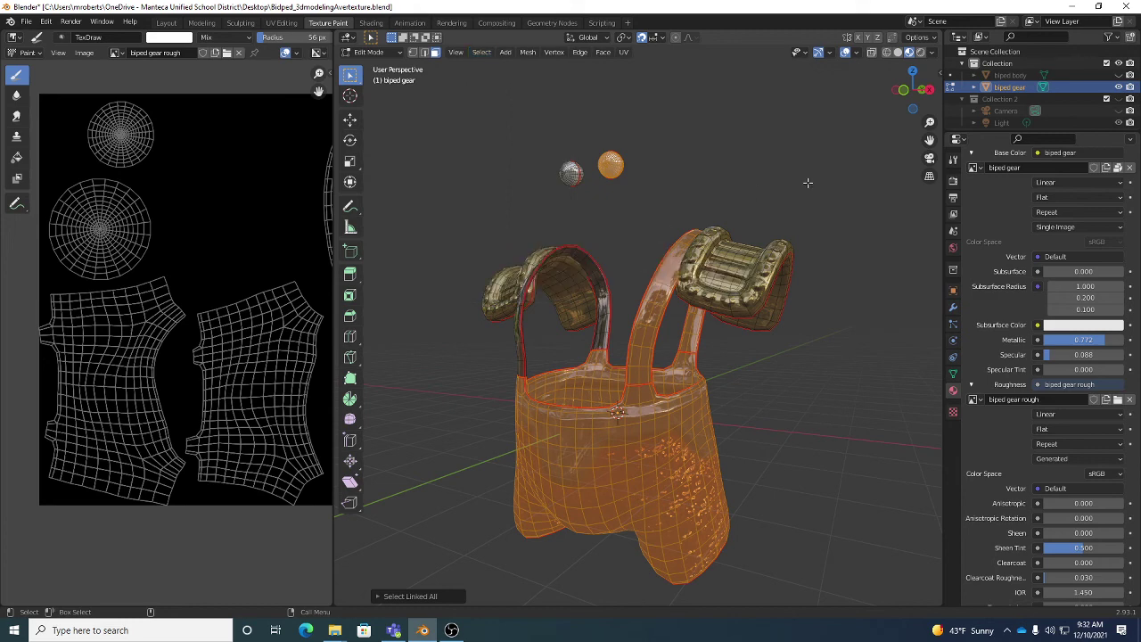
pyautogui.press('Tab')
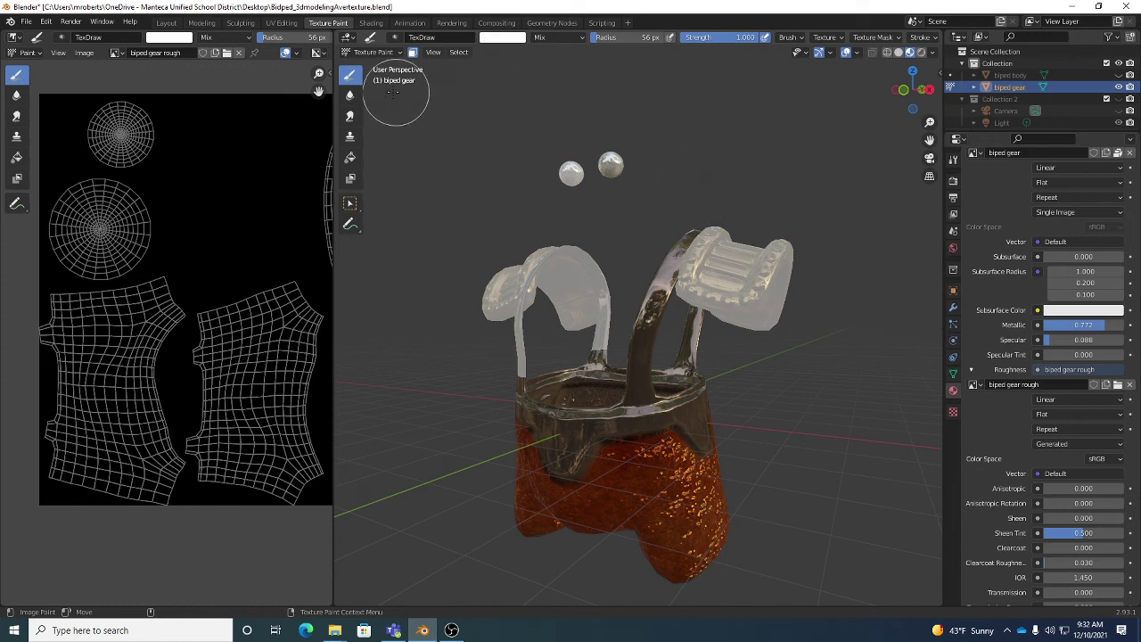
# Fill the selected pants, strap and eye parts on the biped gear rough image with near-white at value 1.000.
pyautogui.click(349, 158)
pyautogui.click(495, 37)
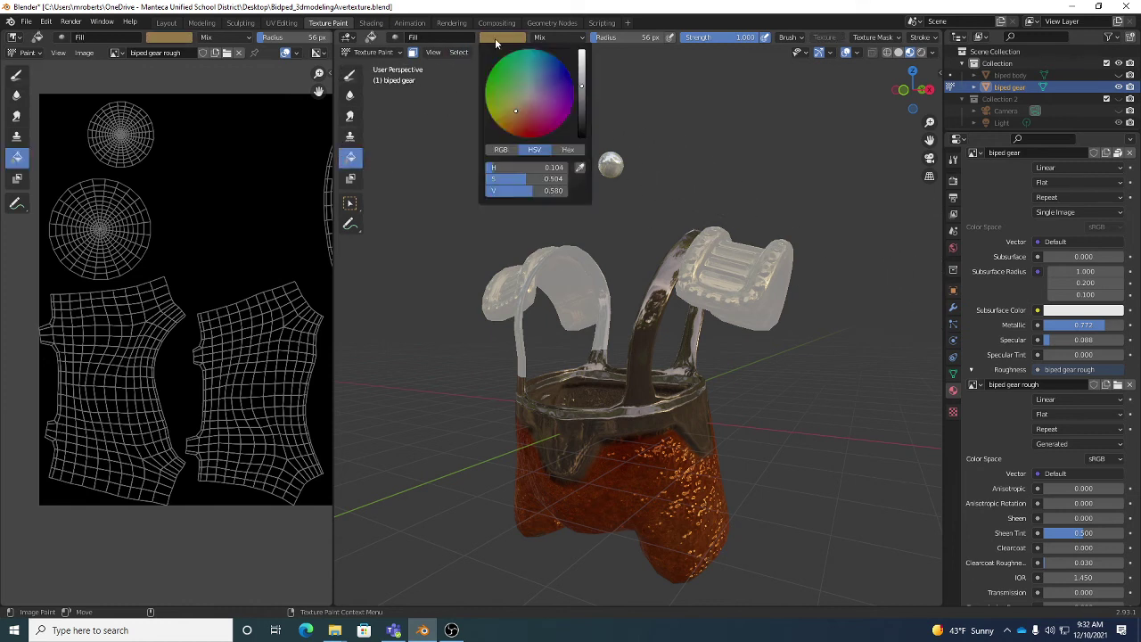
pyautogui.moveTo(582, 85); pyautogui.dragTo(581, 51)
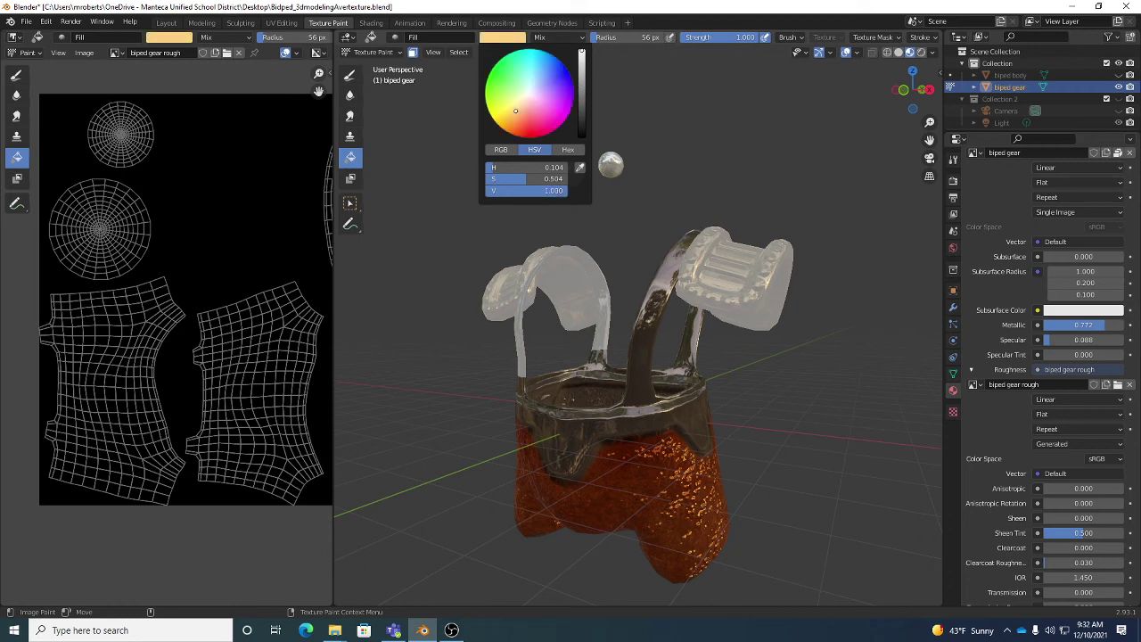
pyautogui.click(529, 96)
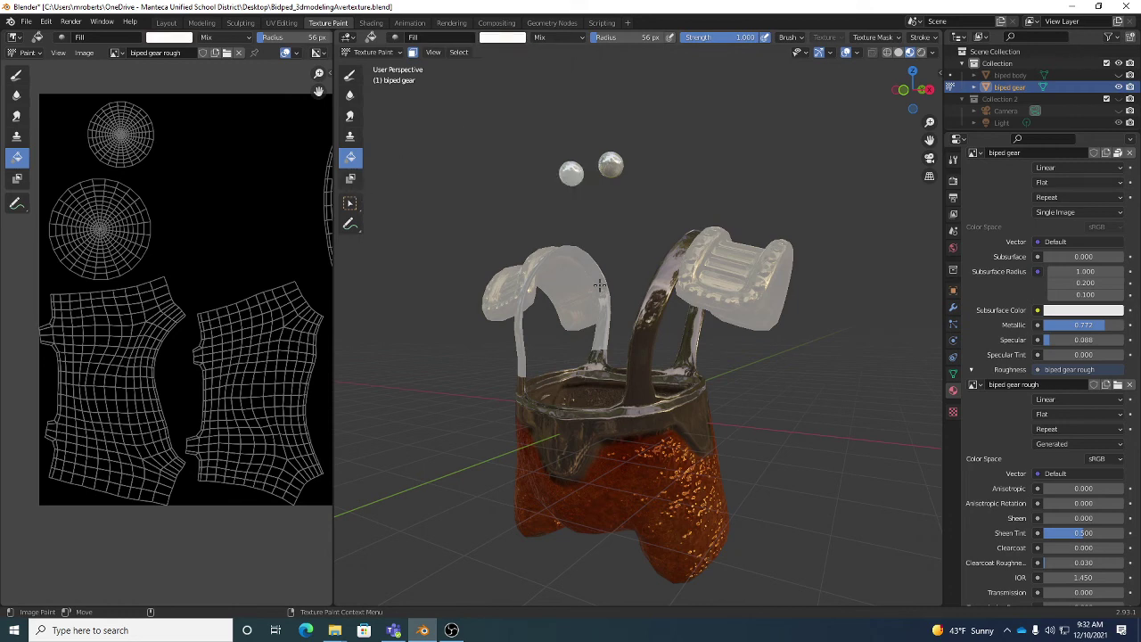
pyautogui.click(652, 294)
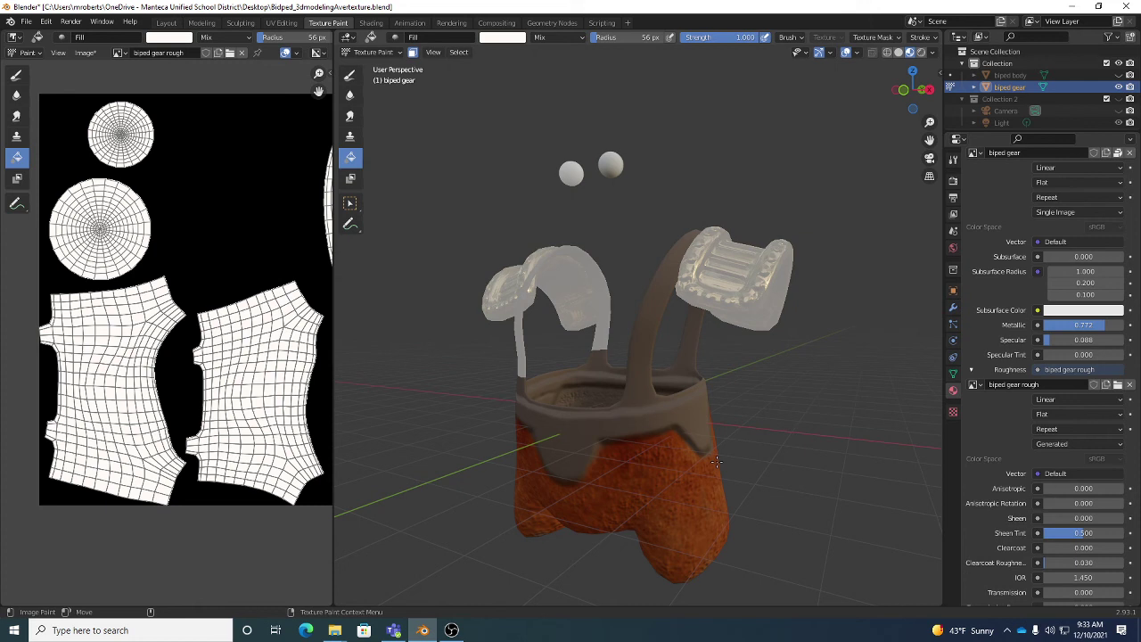
# In Edit Mode, clear the selection, select all geometry linked to one gold shoulder pad, and return to Texture Paint mode.
pyautogui.moveTo(726, 329)
pyautogui.mouseDown(button='middle')
pyautogui.moveTo(698, 358)
pyautogui.moveTo(691, 325)
pyautogui.moveTo(701, 316)
pyautogui.mouseUp(button='middle')
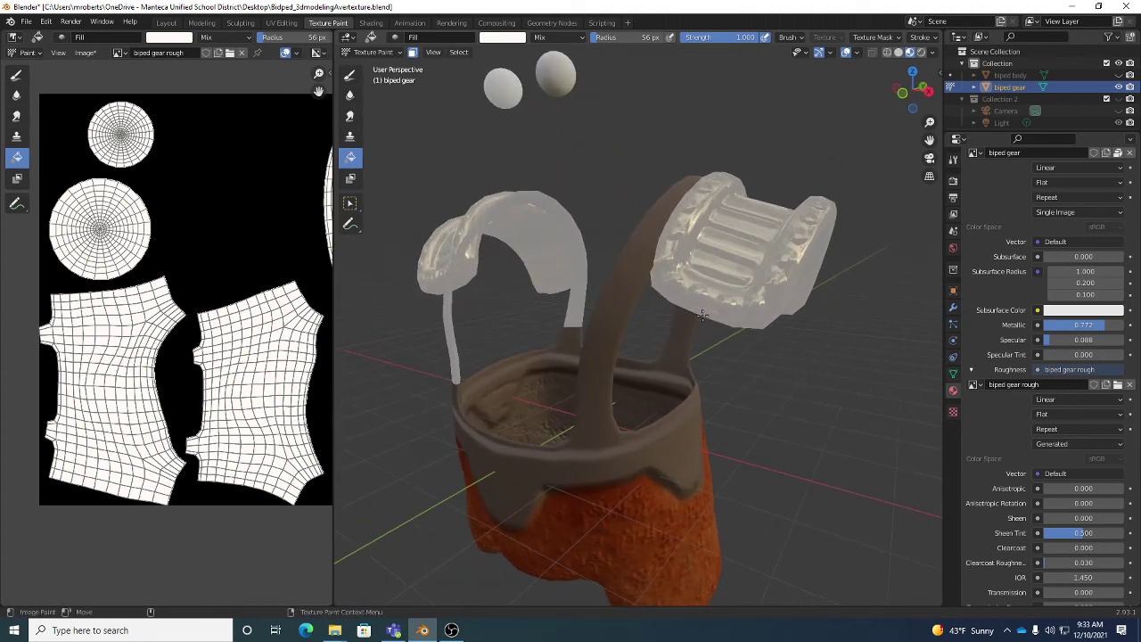
pyautogui.press('Tab')
pyautogui.hotkey('alt', 'a')
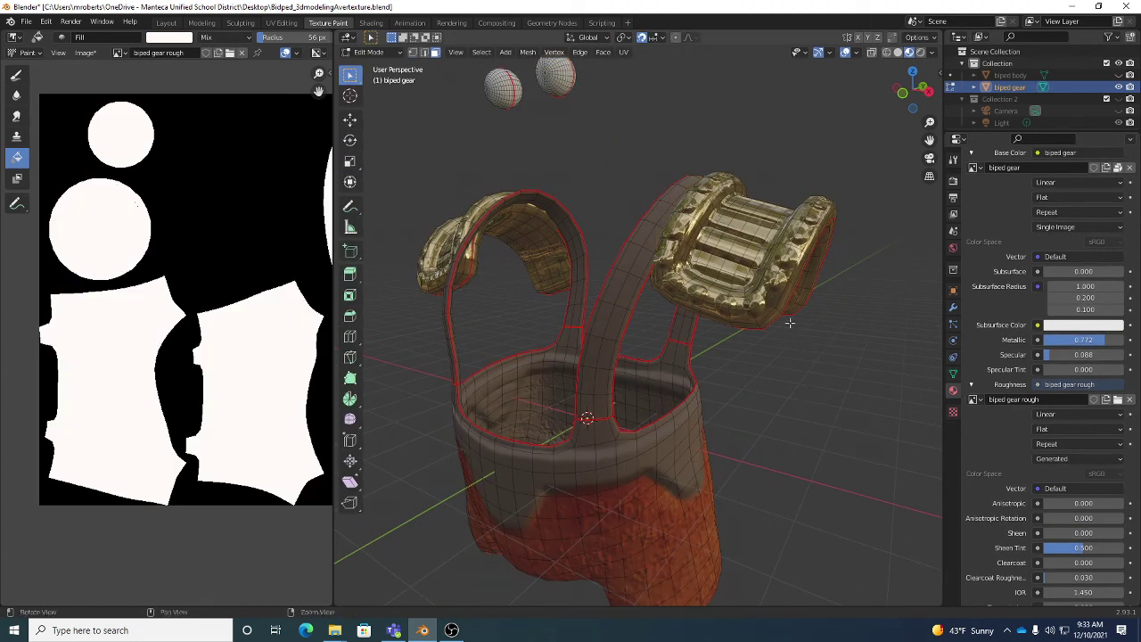
pyautogui.moveTo(789, 323); pyautogui.dragTo(756, 333, button='middle')
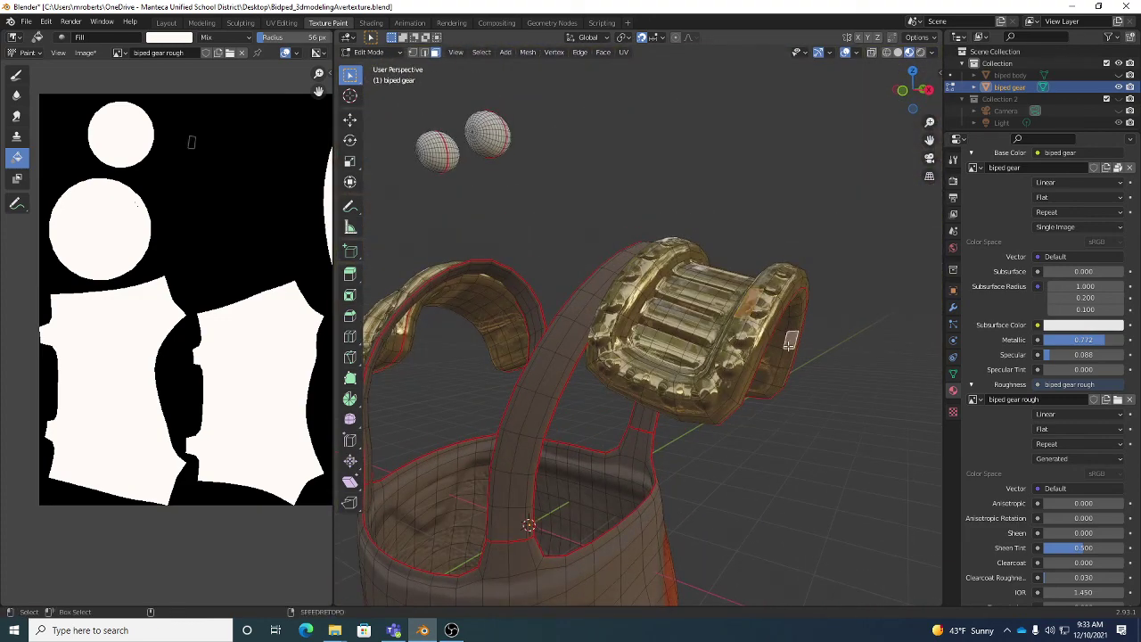
pyautogui.hotkey('ctrl', 'l')
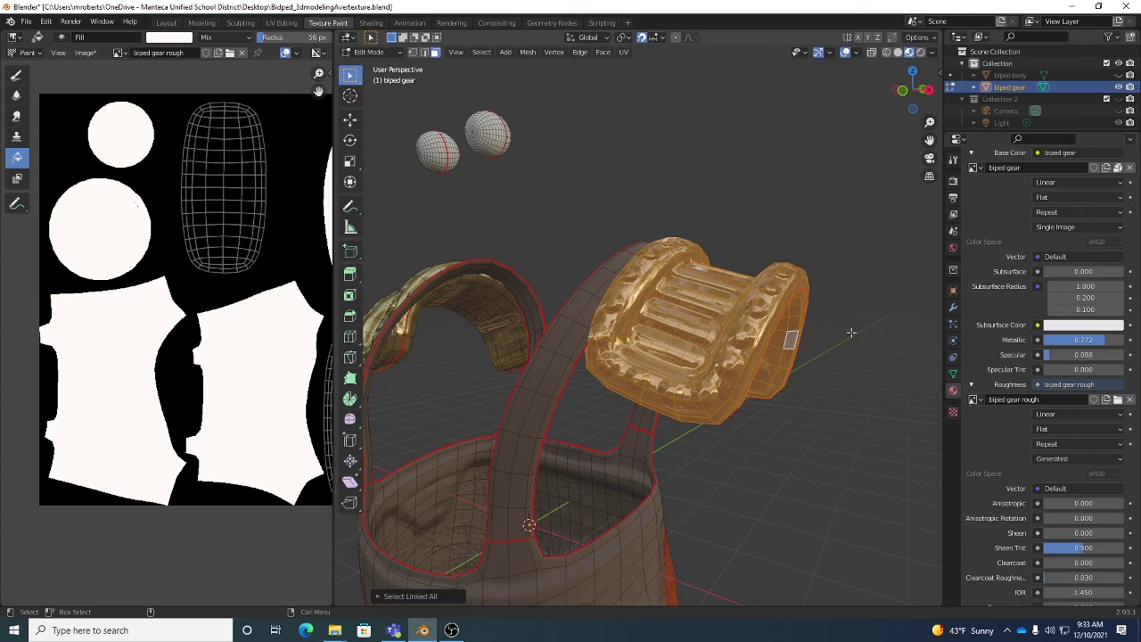
pyautogui.press('Tab')
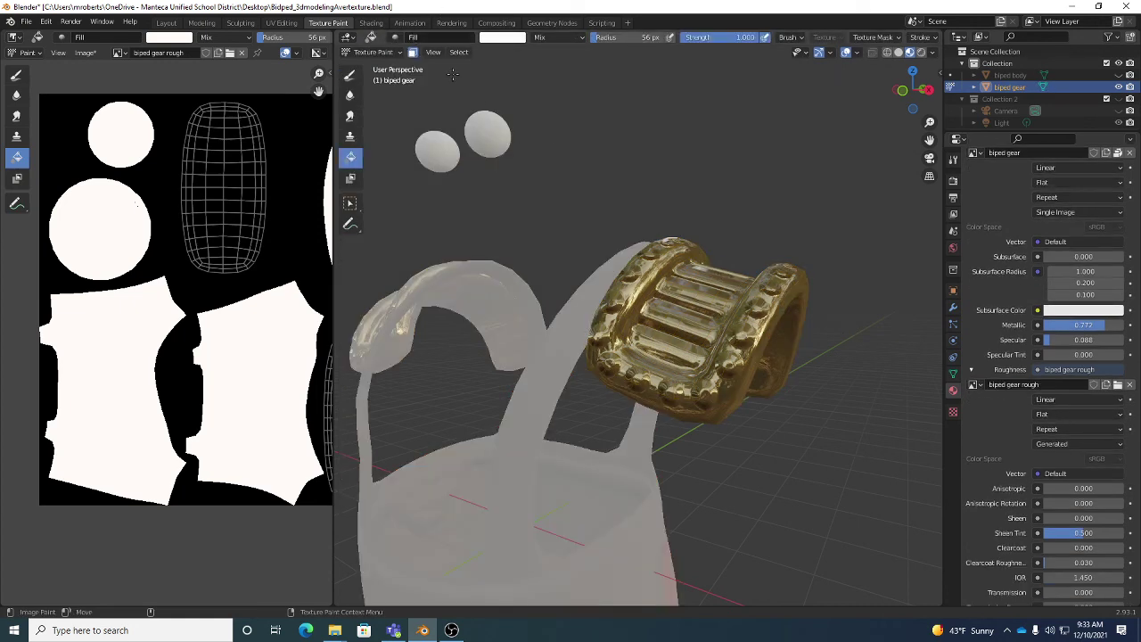
# Try filling the shoulder pad on the roughness image with grey at value 0.620 and with a lighter grey at value 0.727.
pyautogui.click(512, 39)
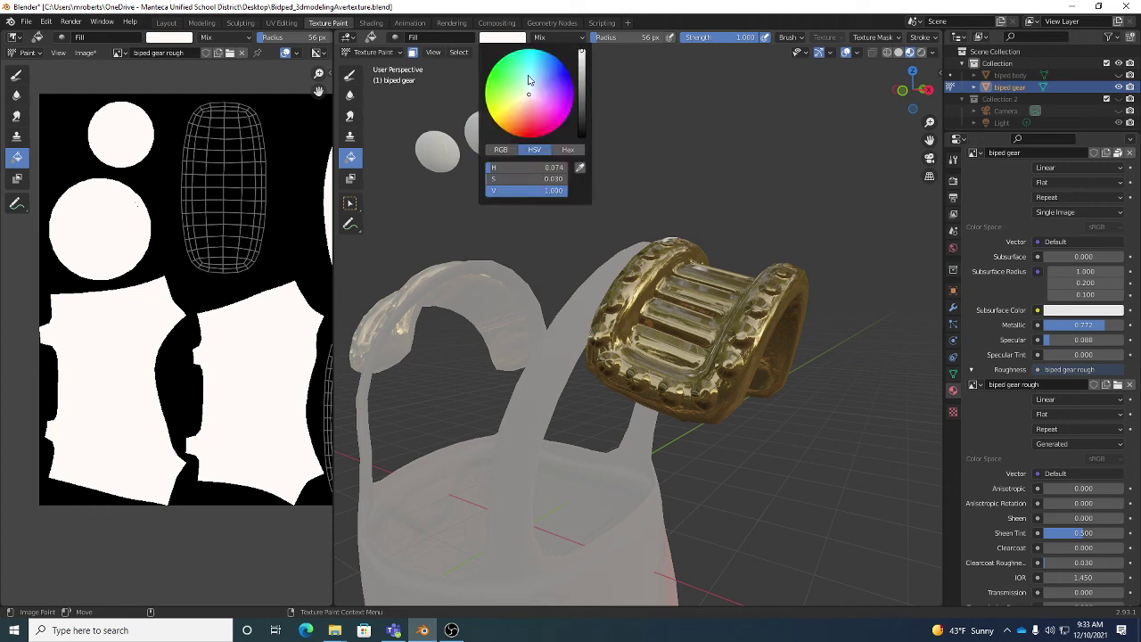
pyautogui.click(581, 89)
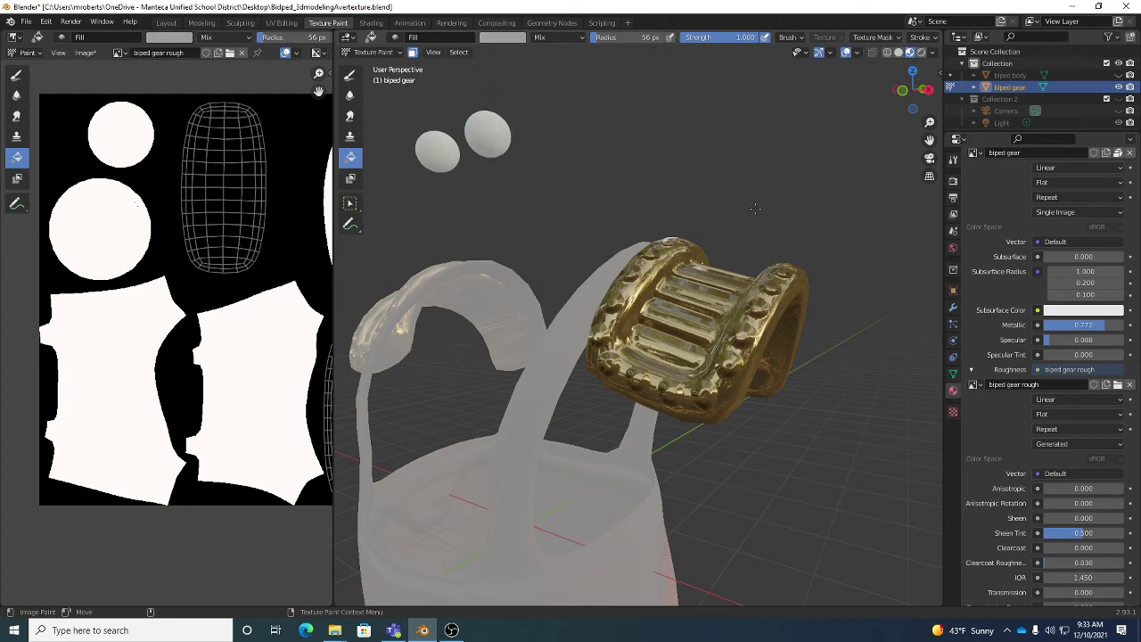
pyautogui.click(772, 306)
pyautogui.moveTo(773, 307); pyautogui.dragTo(772, 295, button='middle')
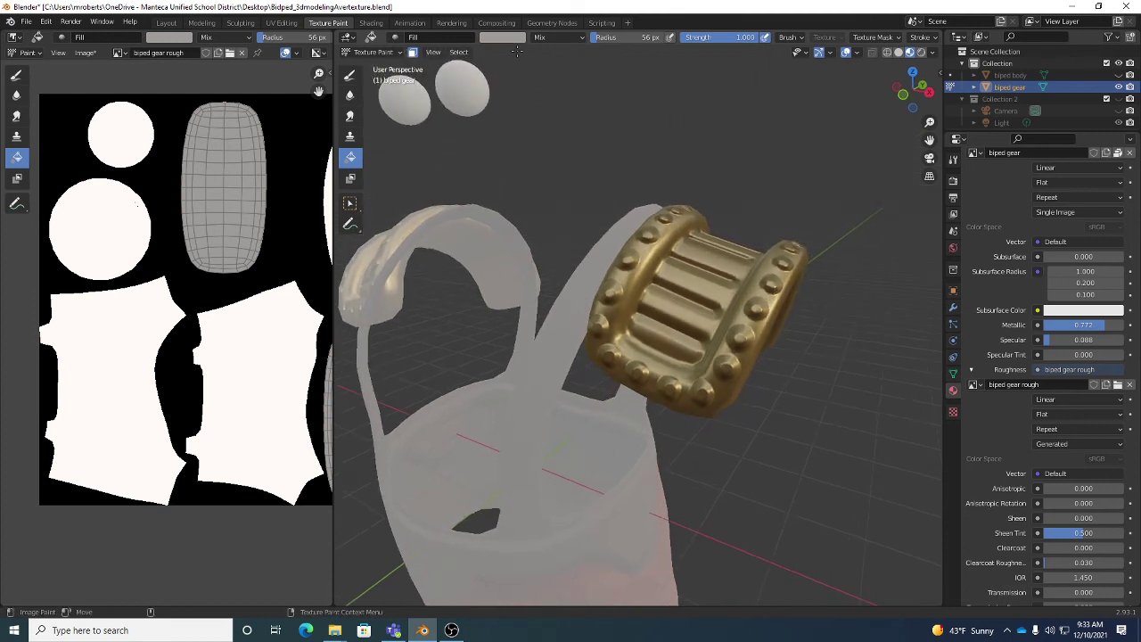
pyautogui.click(516, 41)
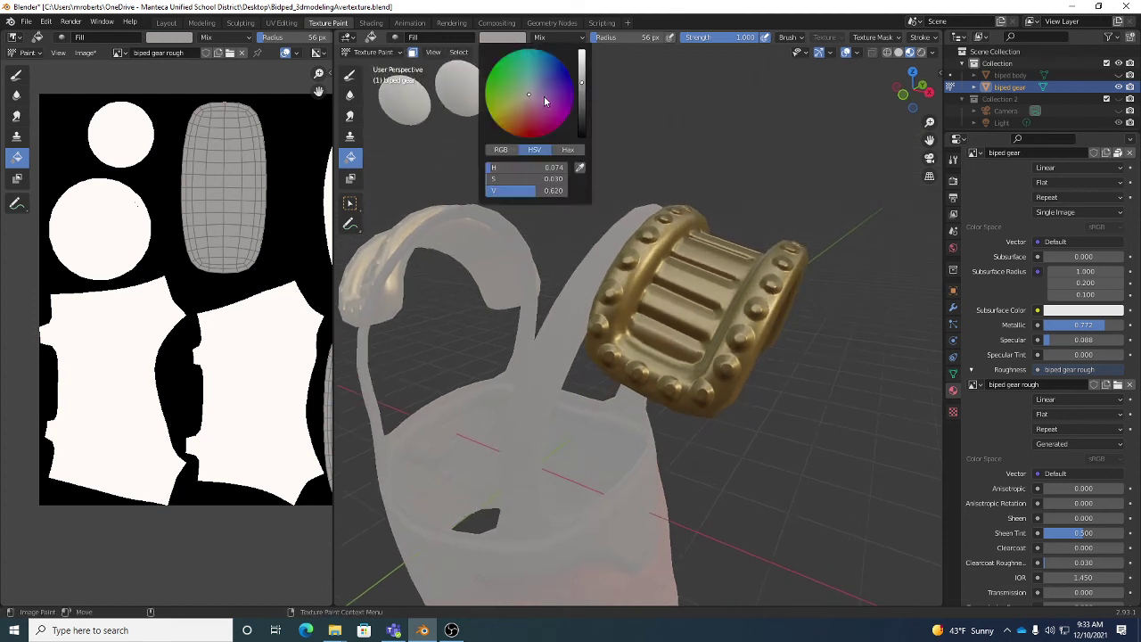
pyautogui.click(753, 285)
# Fill the shoulder pad on the roughness image with a darker grey and check its shininess.
pyautogui.click(499, 38)
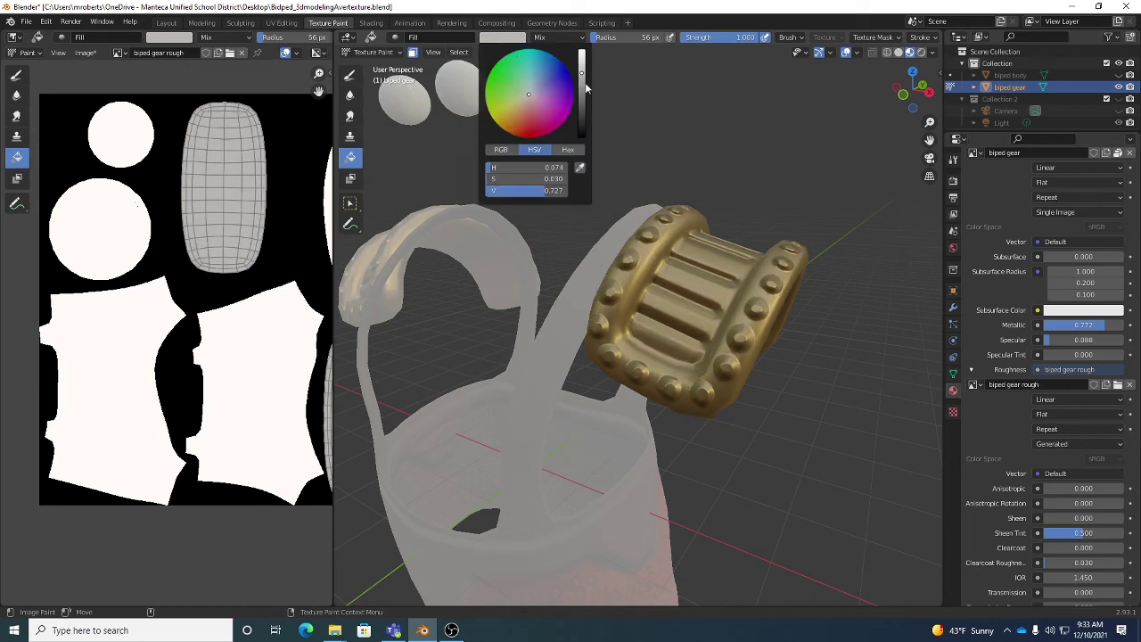
pyautogui.click(749, 273)
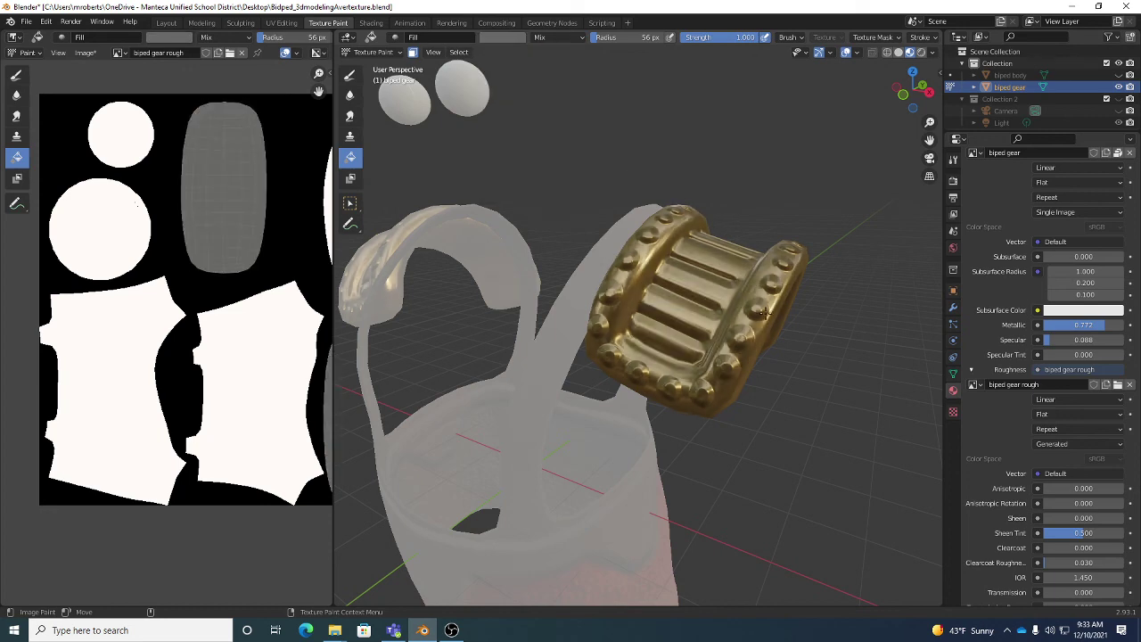
pyautogui.moveTo(749, 273); pyautogui.dragTo(631, 204, button='middle')
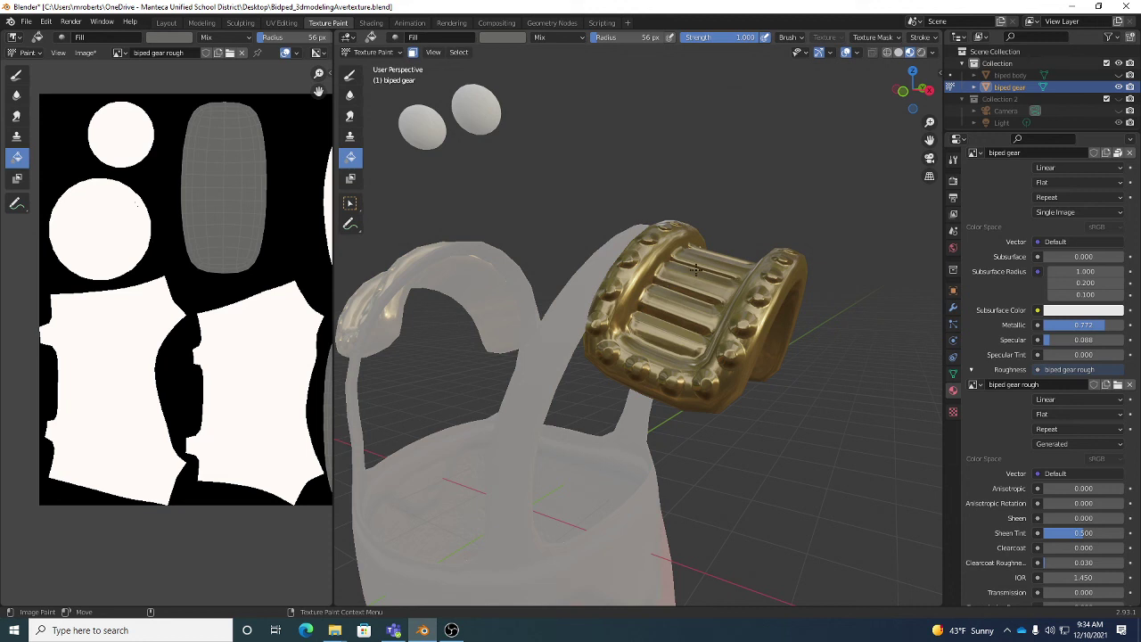
pyautogui.scroll(-6, 724, 337)
pyautogui.keyDown('ctrl'); pyautogui.moveTo(724, 337); pyautogui.dragTo(753, 228, button='middle'); pyautogui.keyUp('ctrl')
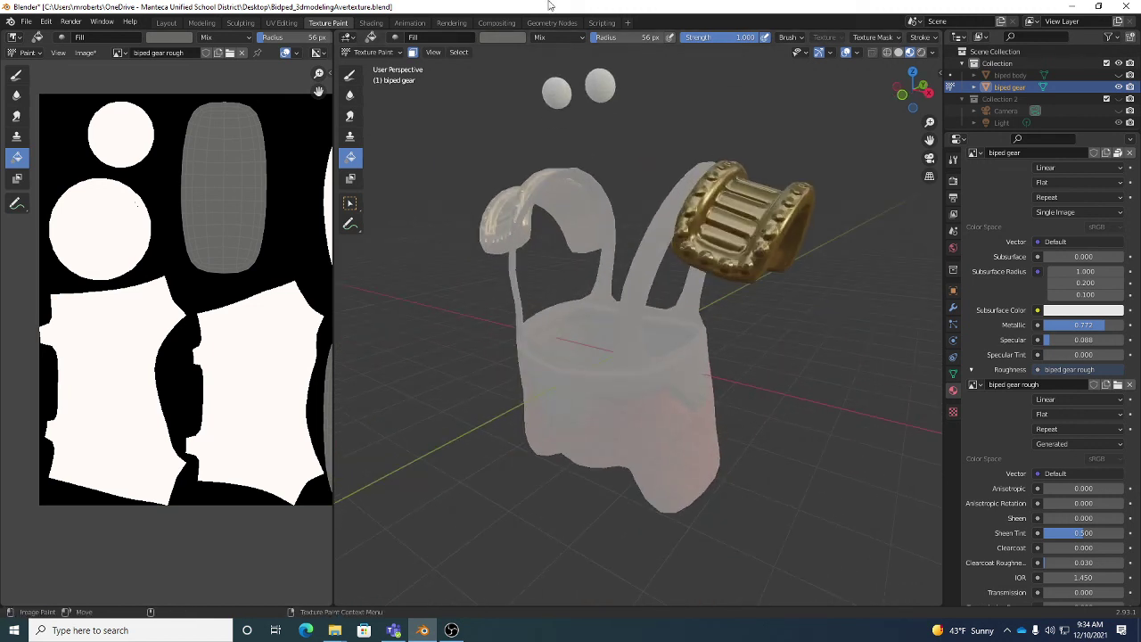
# Turn off the face selection paint mask and check the roughness across the whole gear.
pyautogui.click(412, 51)
pyautogui.moveTo(672, 211); pyautogui.dragTo(698, 209, button='middle')
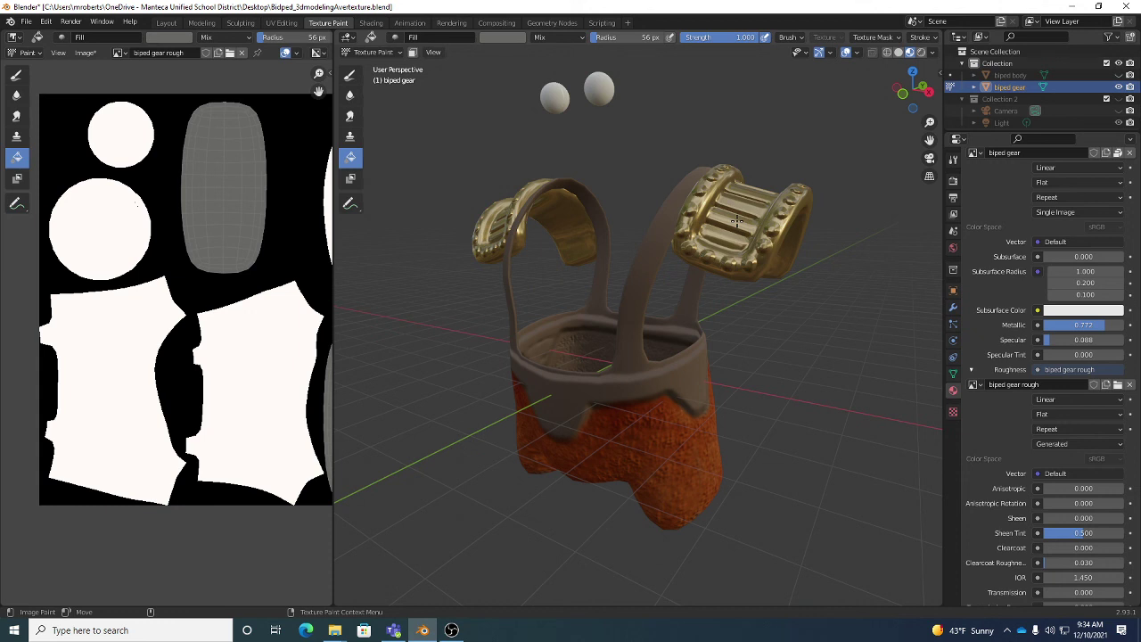
pyautogui.moveTo(736, 221); pyautogui.dragTo(749, 257, button='middle')
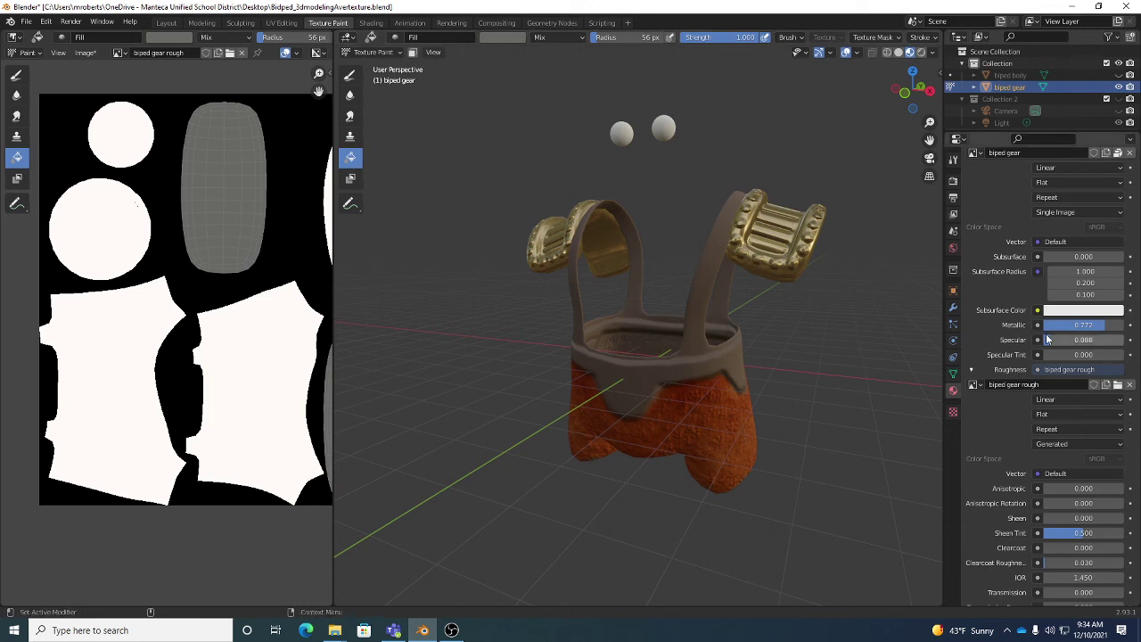
# Show the texture slots and save the roughness image to the Desktop as biped gear rough.png.
pyautogui.scroll(5, 1061, 305)
pyautogui.scroll(2, 1061, 301)
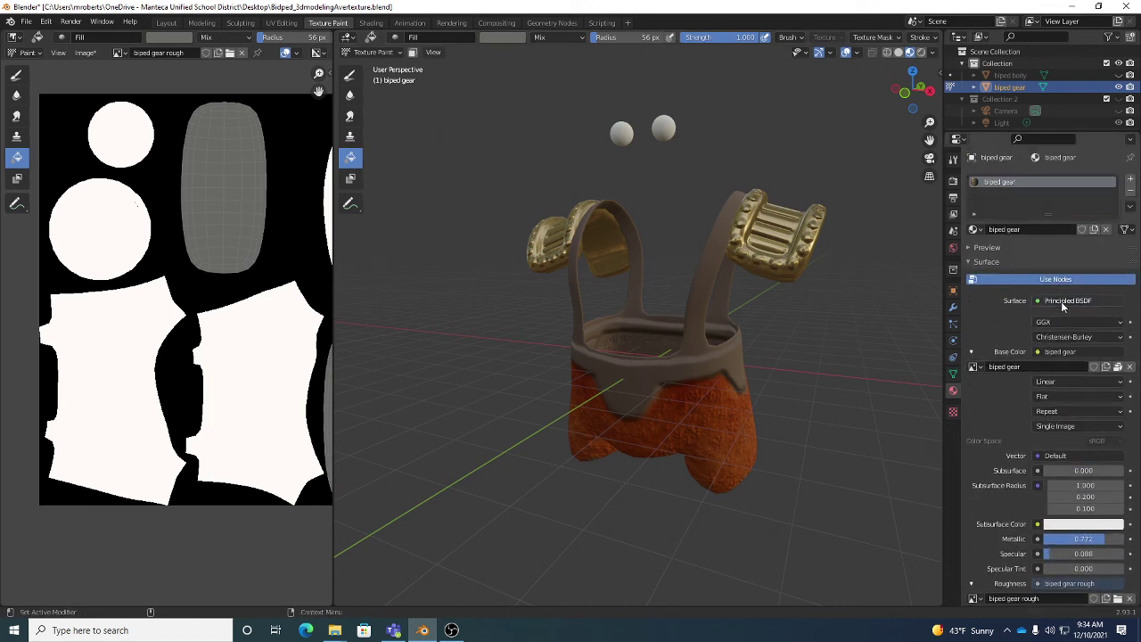
pyautogui.click(954, 161)
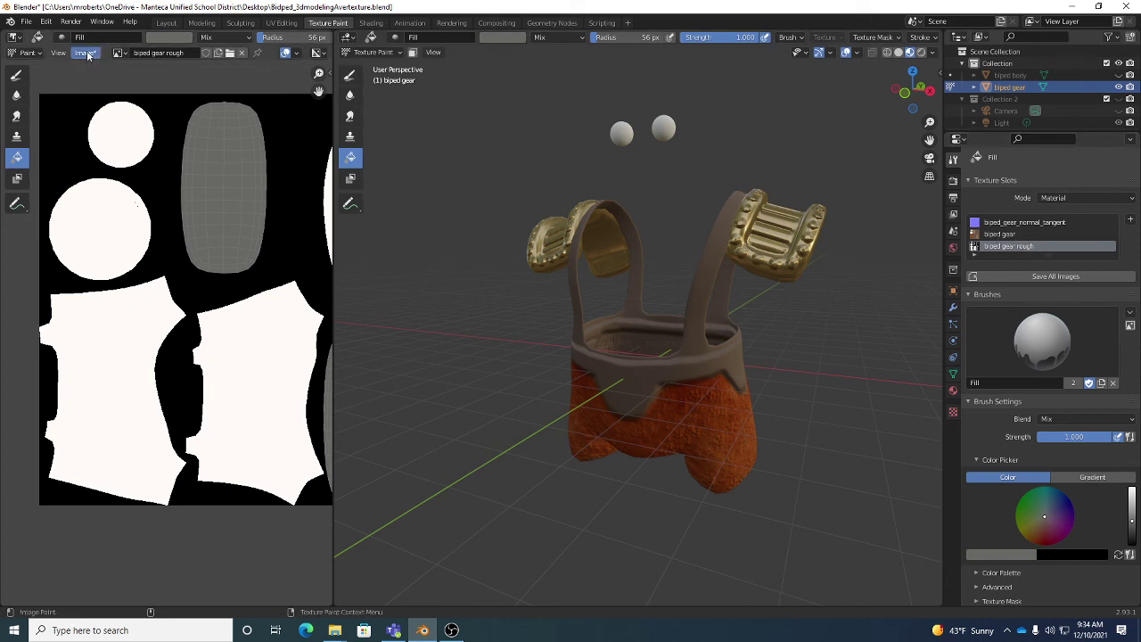
pyautogui.click(119, 53)
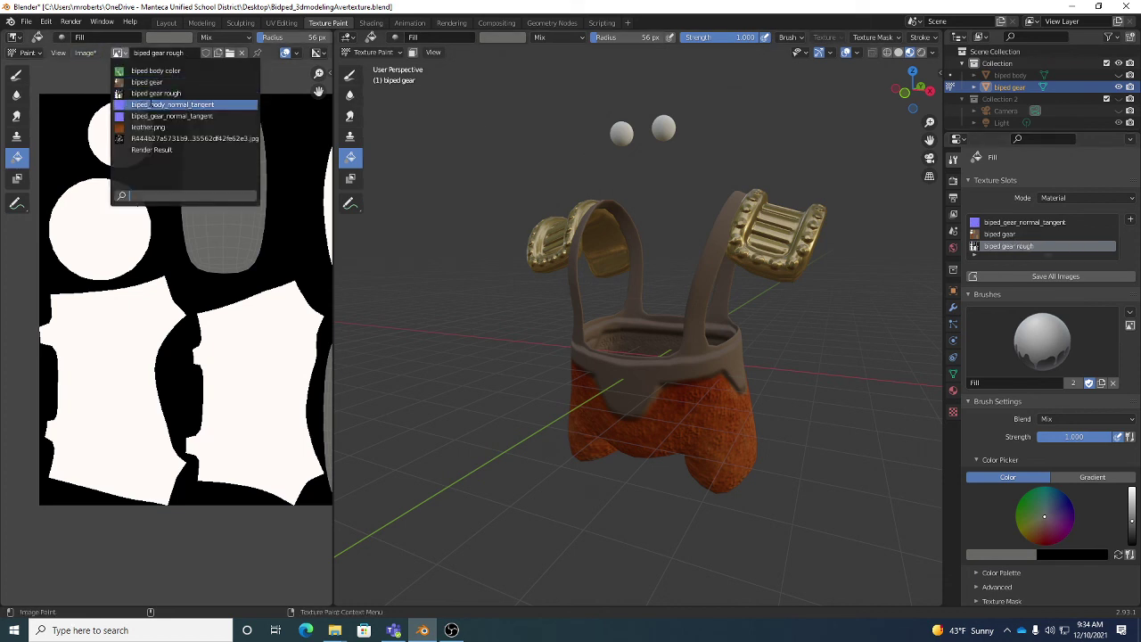
pyautogui.click(85, 53)
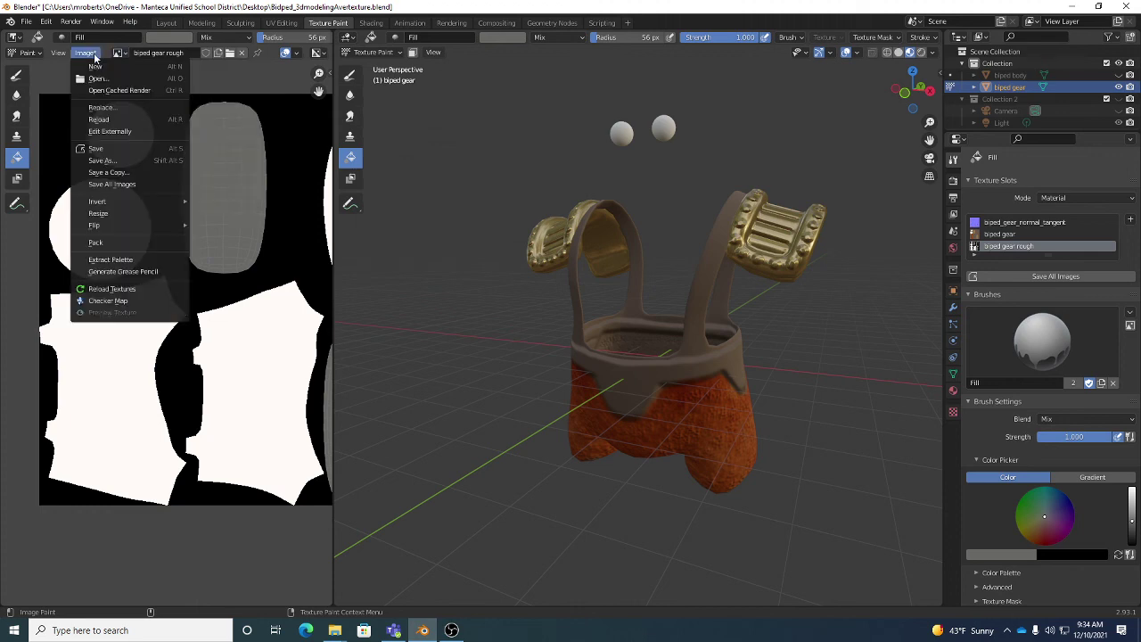
pyautogui.click(101, 159)
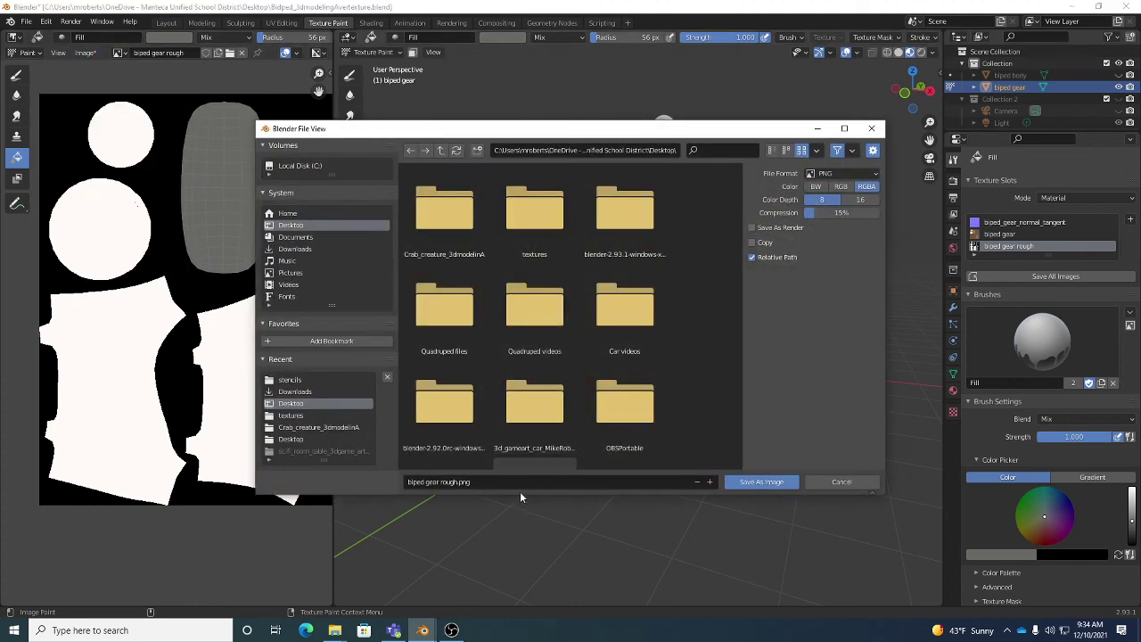
pyautogui.click(751, 481)
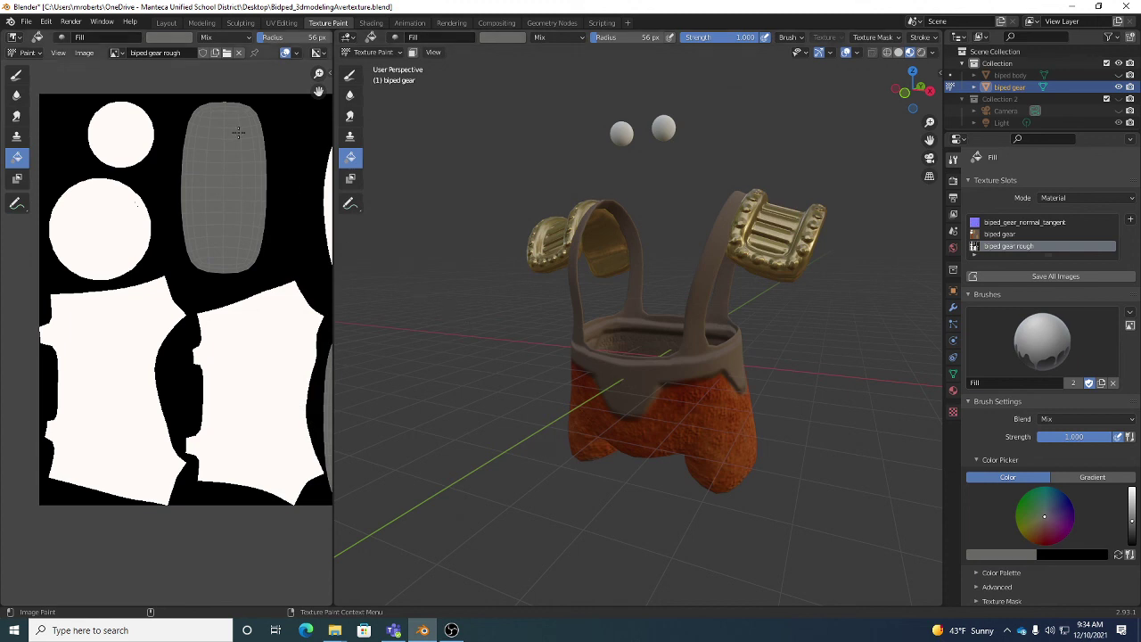
# Make the biped gear color texture slot active, save its image, and save the Blender file.
pyautogui.click(996, 235)
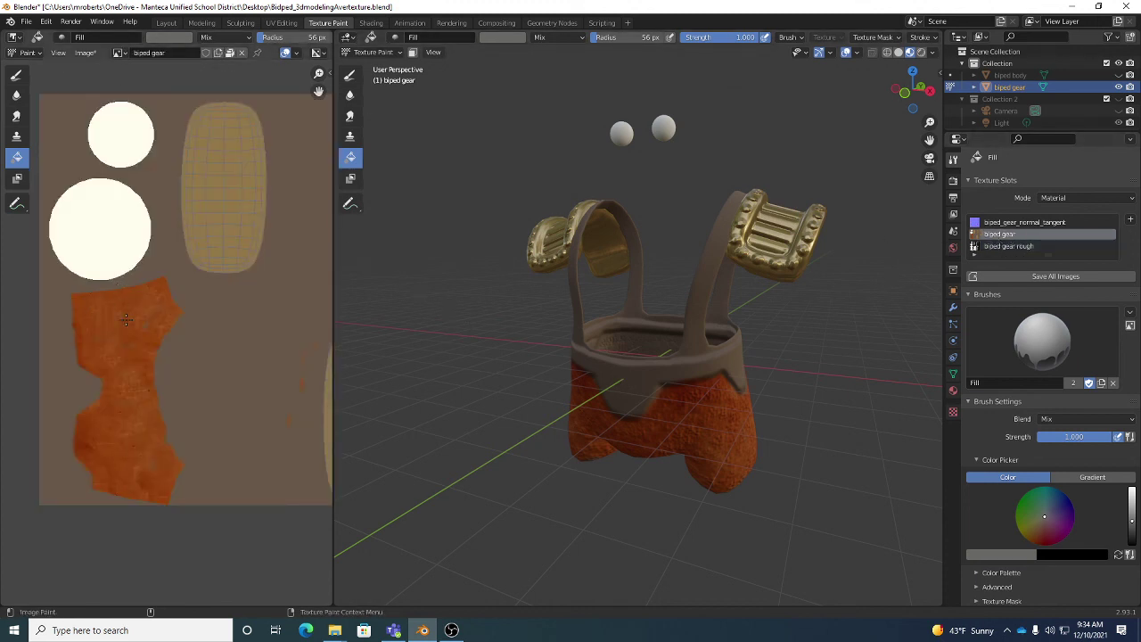
pyautogui.click(87, 53)
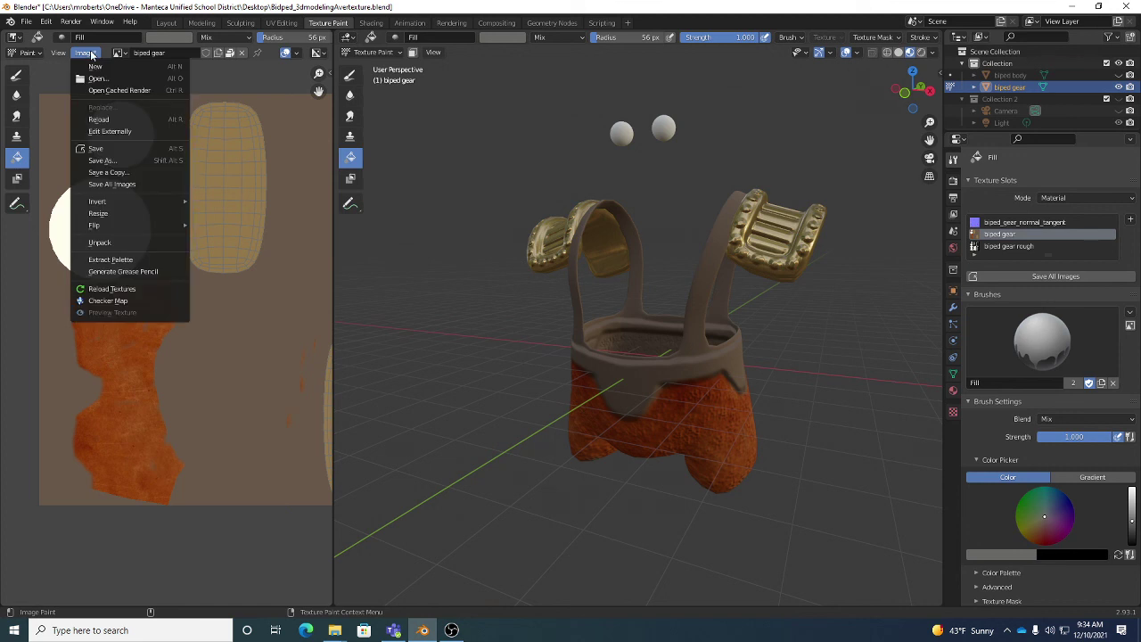
pyautogui.click(96, 149)
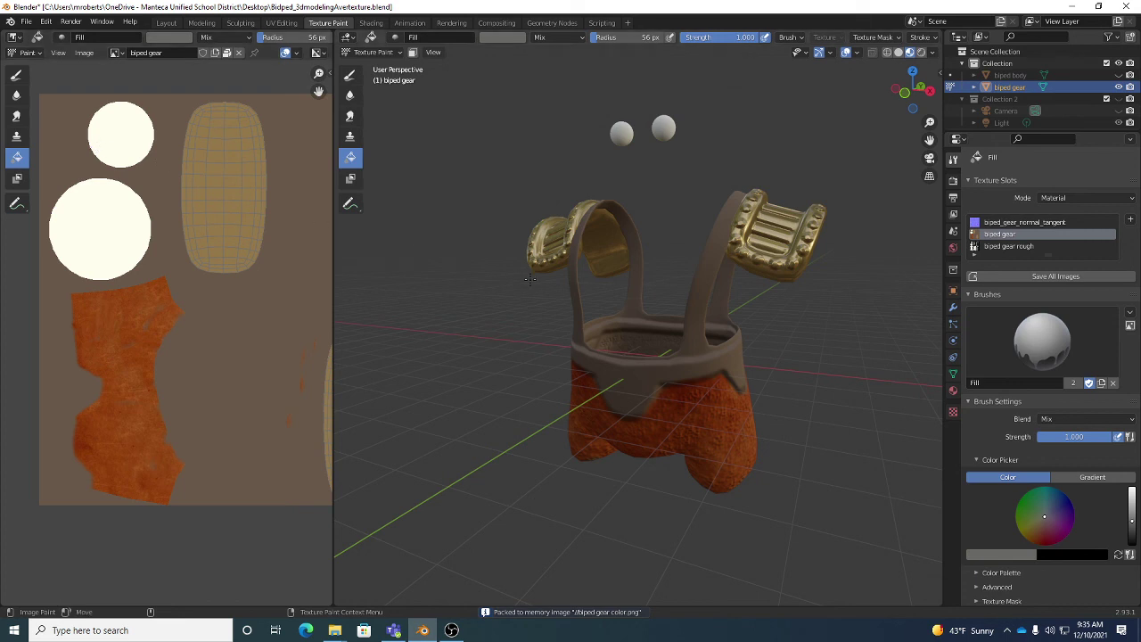
pyautogui.hotkey('ctrl', 's')
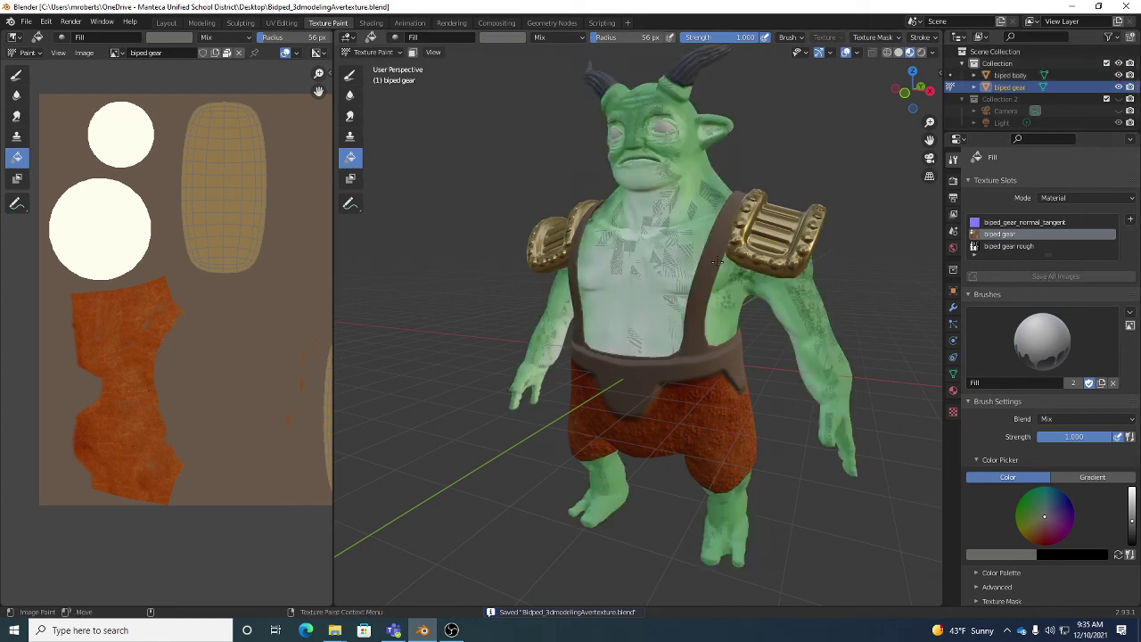
# Switch to Object Mode, deselect the gear, look over the whole character, and save the Blender file again.
pyautogui.hotkey('ctrl', 'Tab')
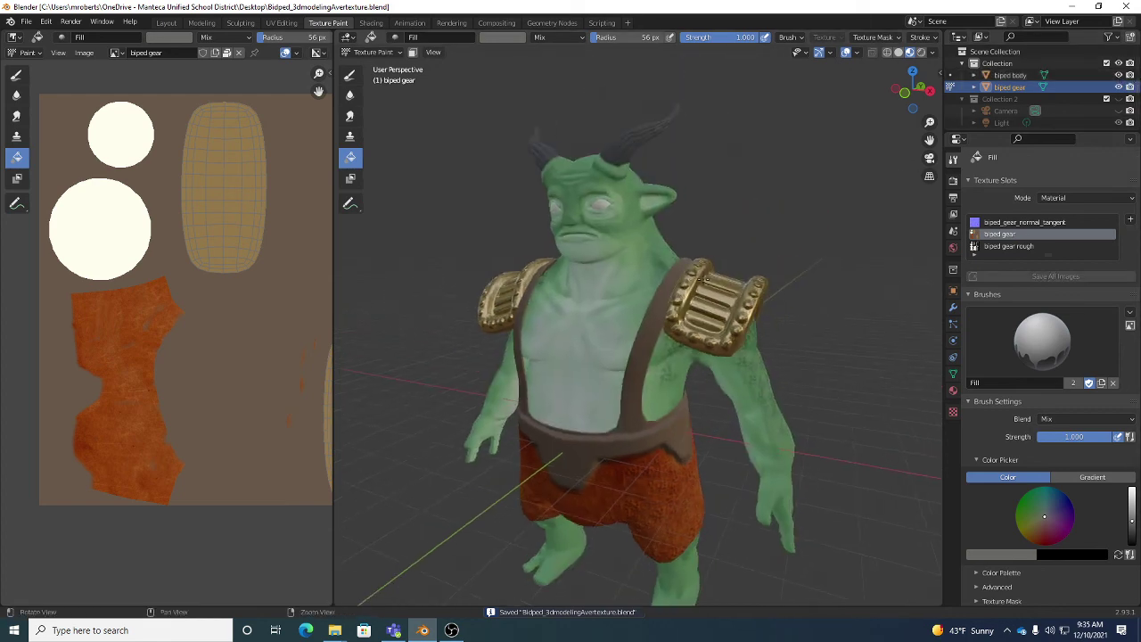
pyautogui.click(772, 250)
pyautogui.moveTo(754, 261); pyautogui.dragTo(715, 246, button='middle')
pyautogui.scroll(-3, 790, 246)
pyautogui.scroll(5, 737, 287)
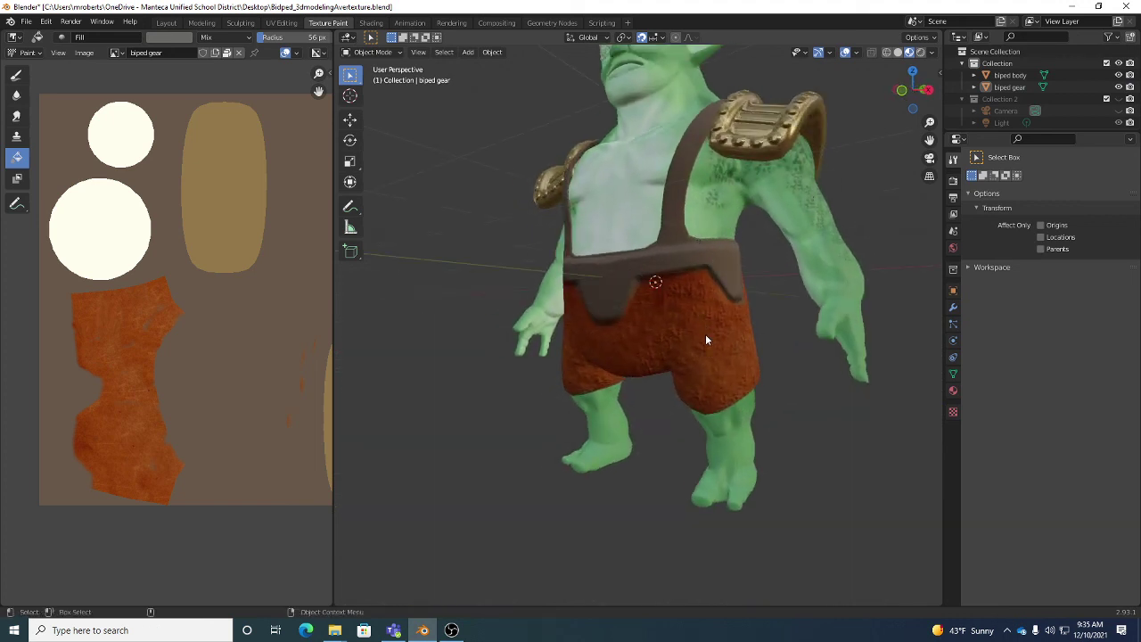
pyautogui.moveTo(705, 338); pyautogui.dragTo(799, 251, button='middle')
pyautogui.scroll(-2, 719, 296)
pyautogui.hotkey('ctrl', 's')
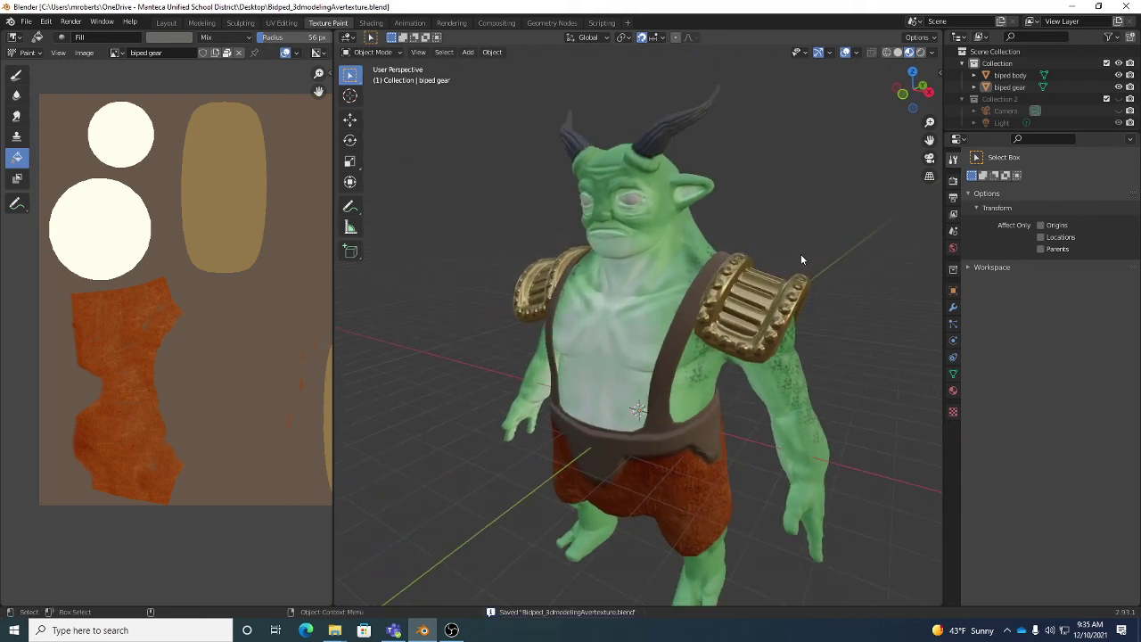